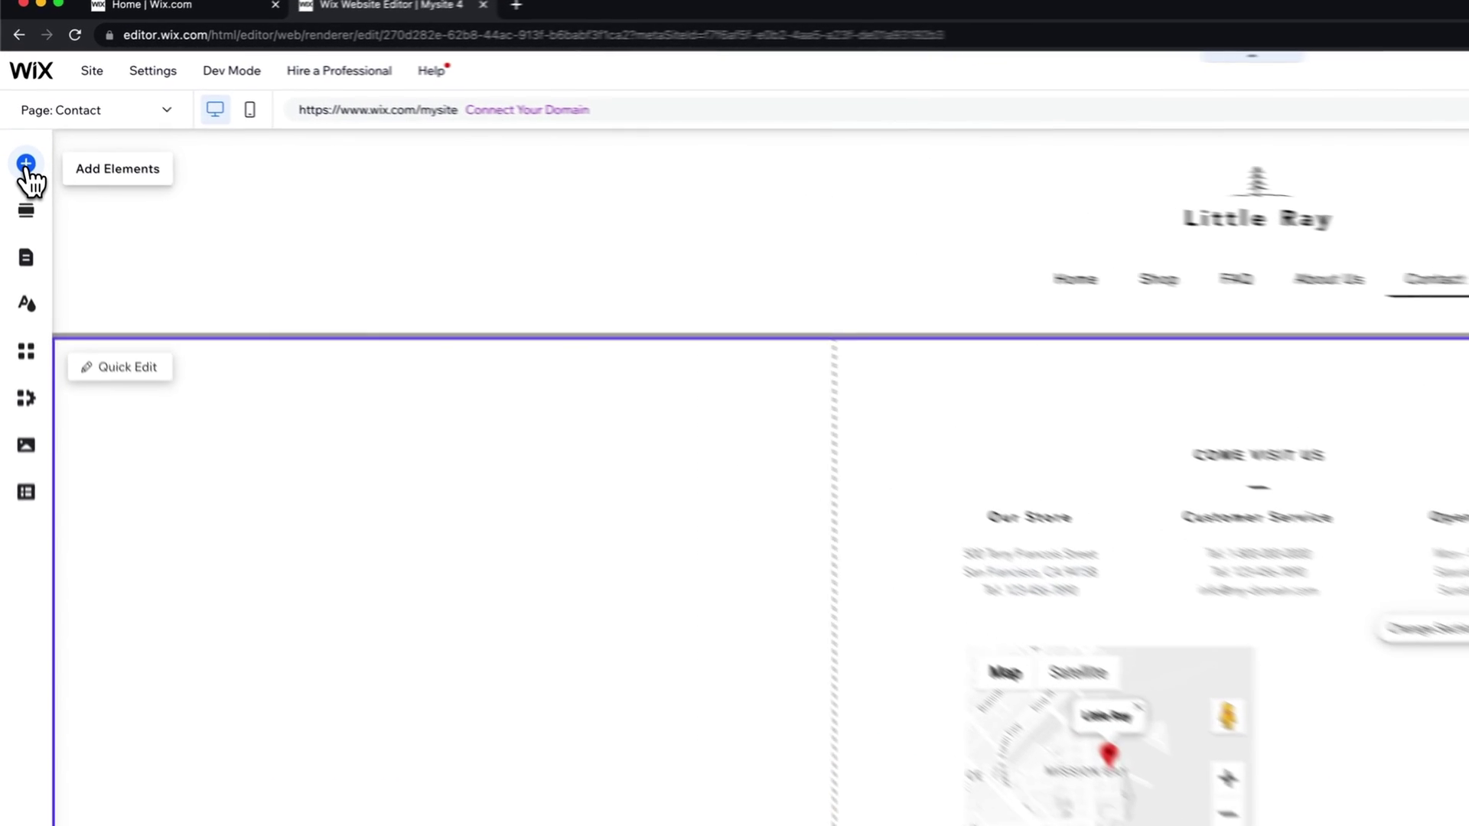
Step: In Add Elements, browse Contact & Forms templates, including feedback and maps, then return to contact forms
left_click(26, 164)
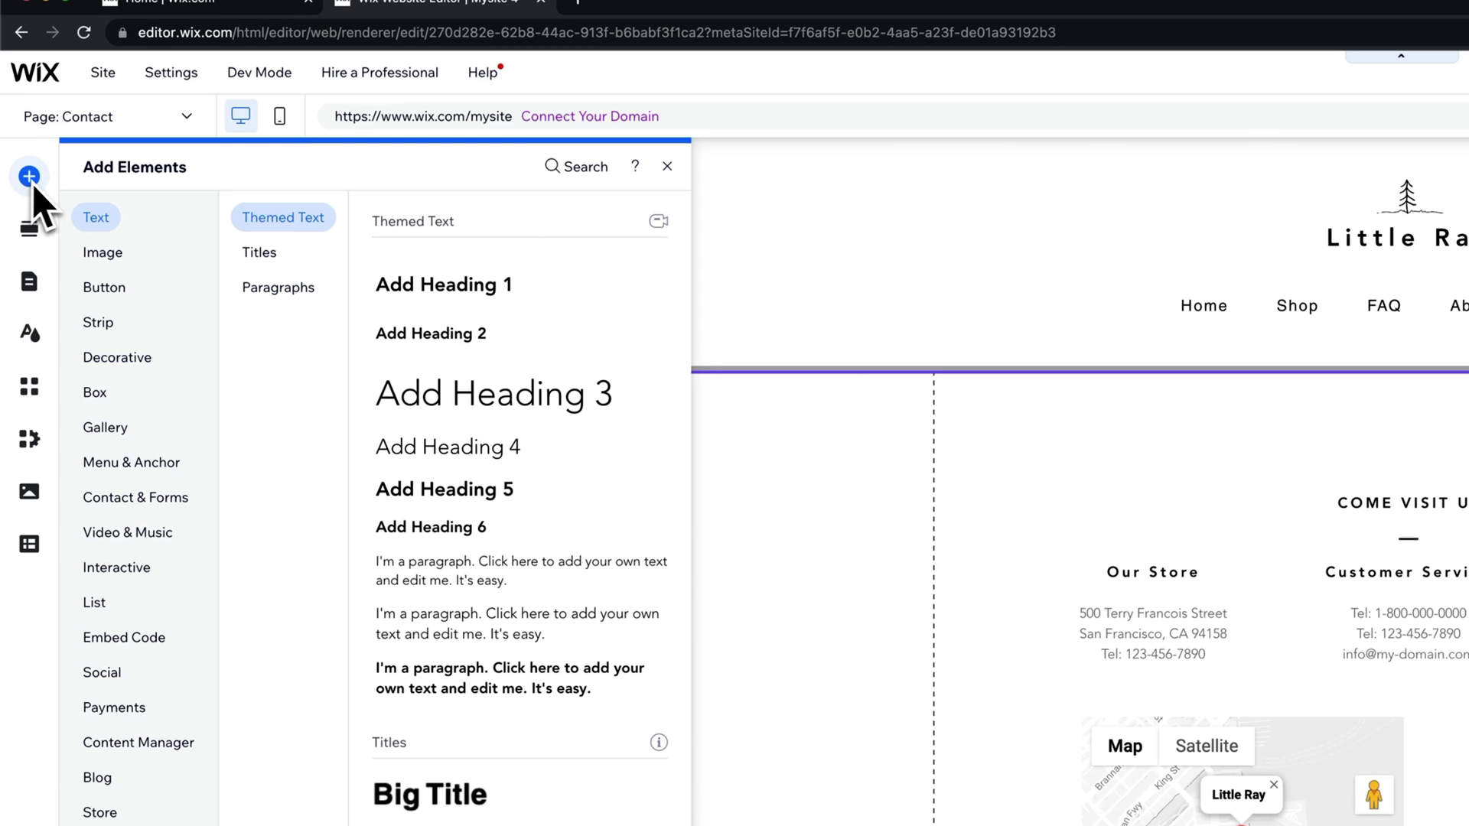
left_click(146, 498)
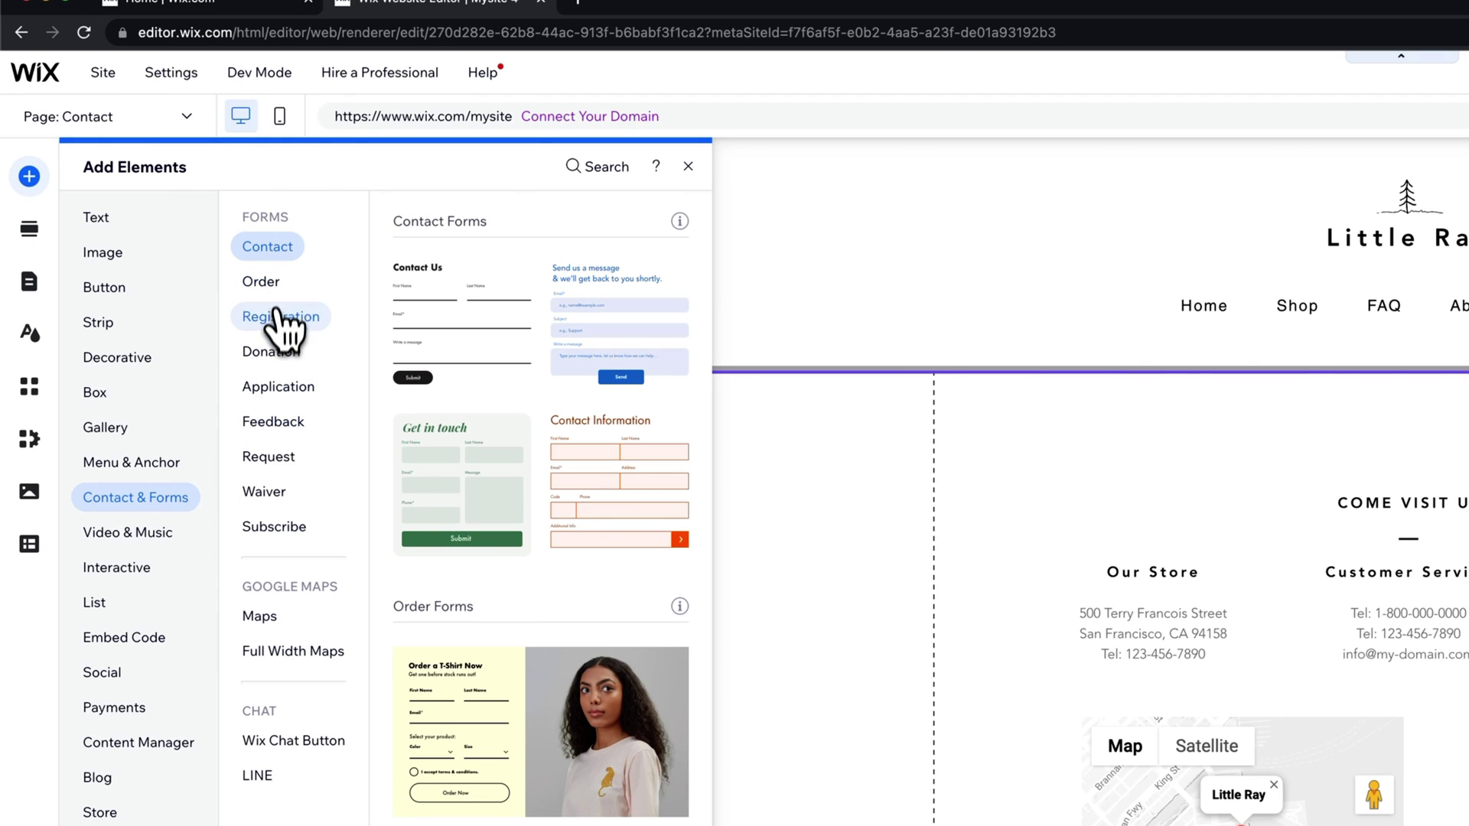
left_click(276, 423)
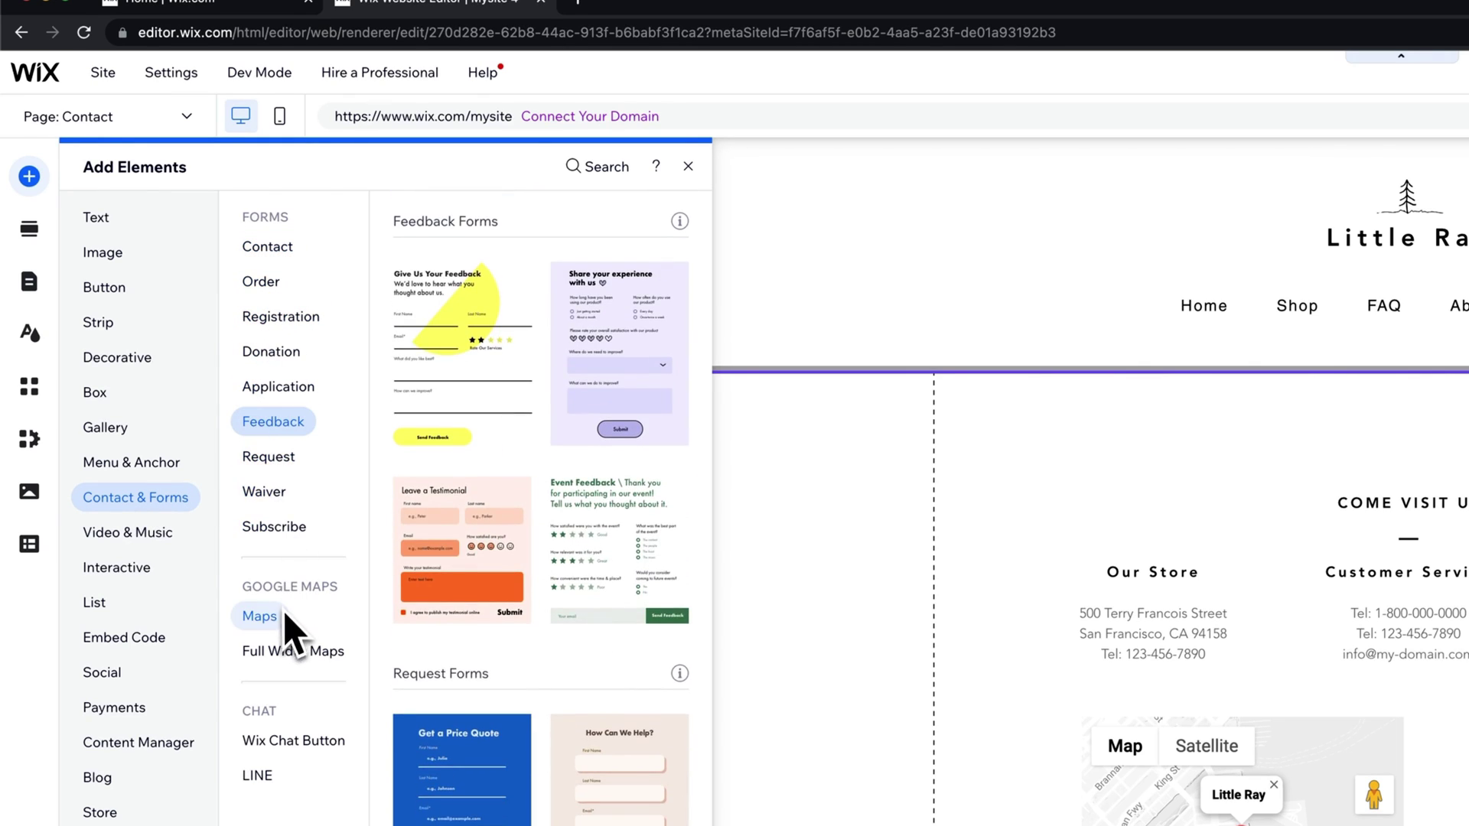
left_click(273, 621)
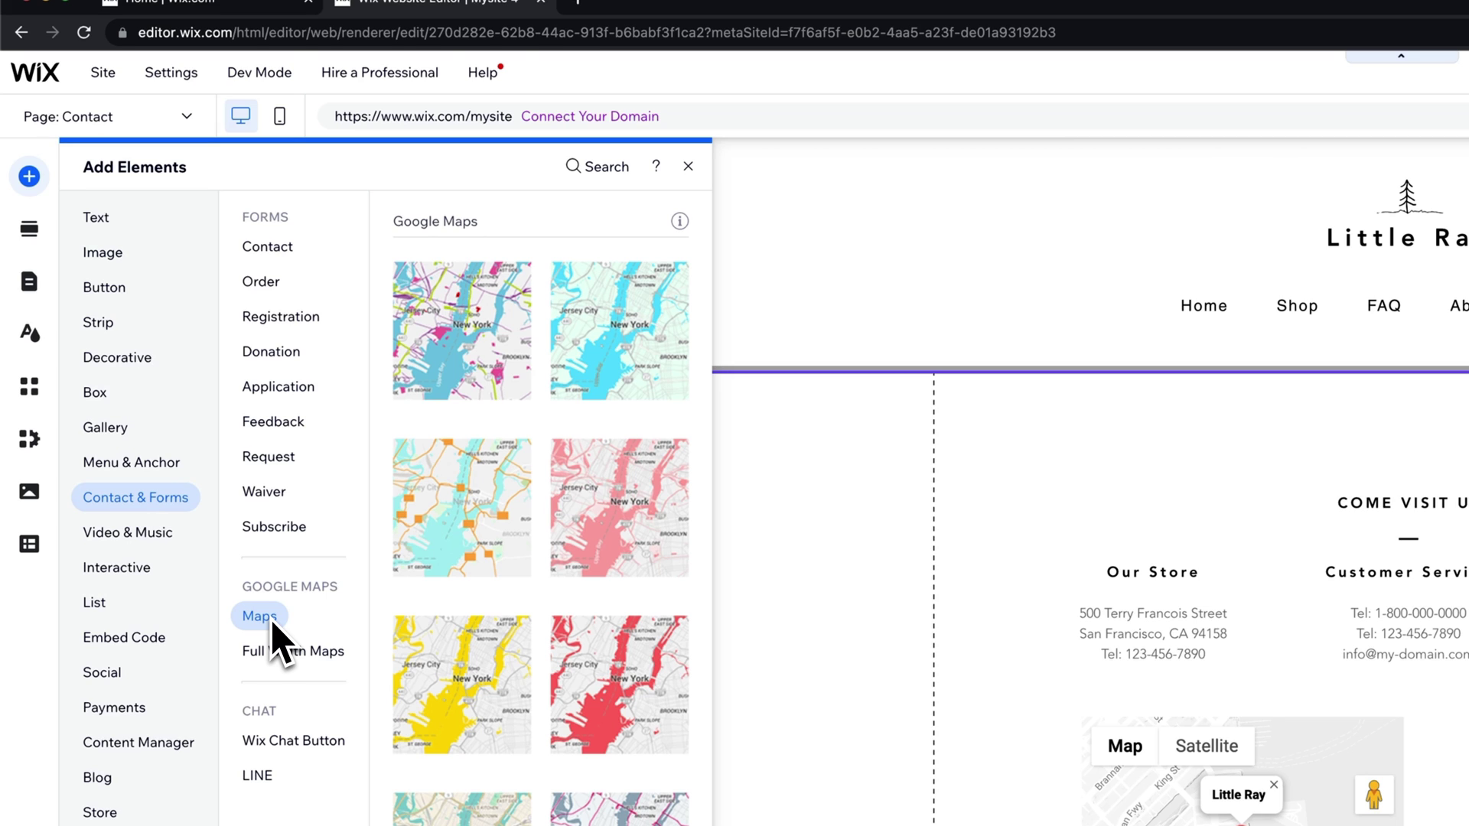
left_click(268, 250)
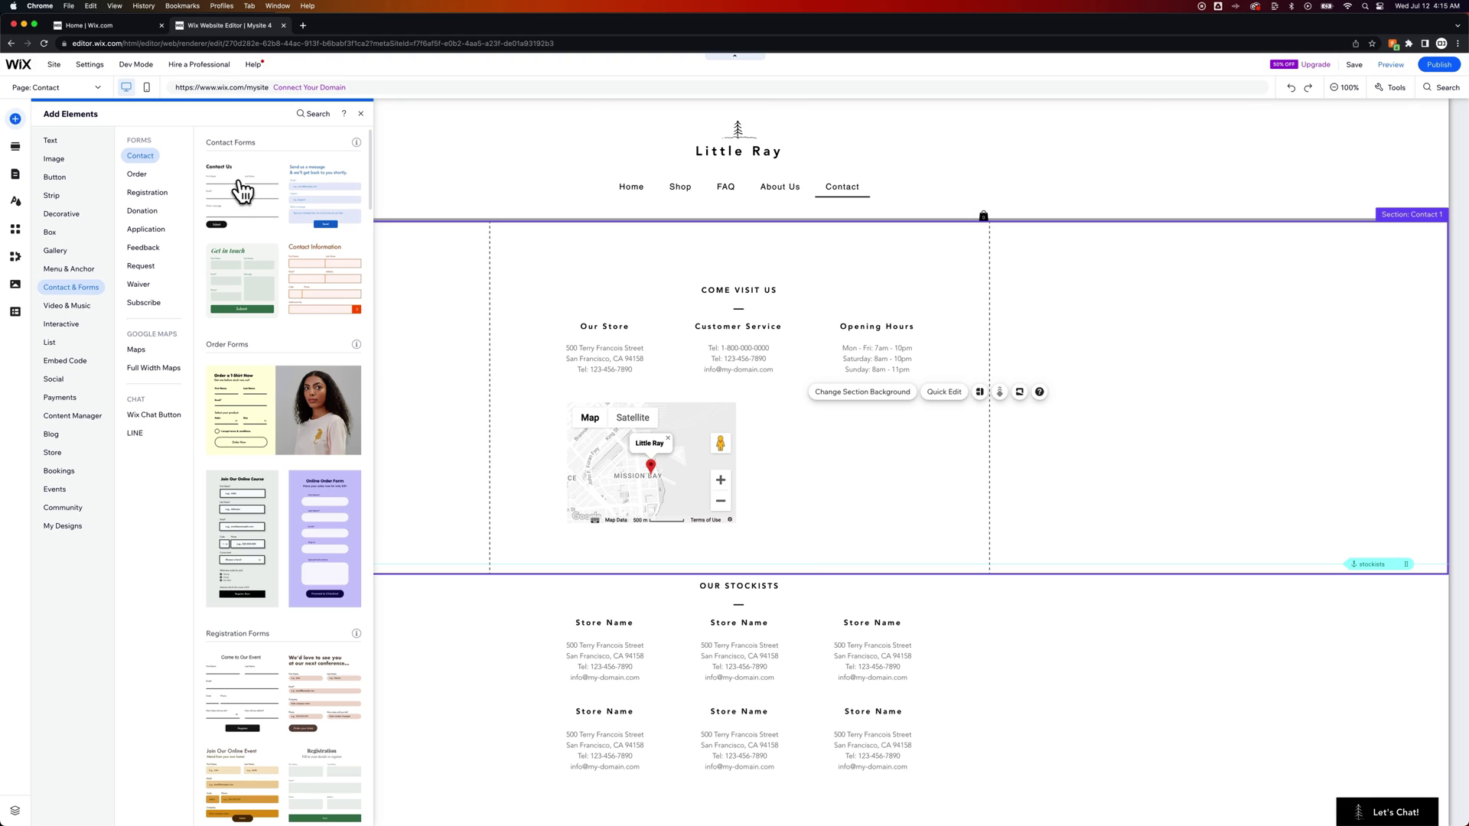
Step: Drop the Contact Us form right of the map, resize to 540 by 490, aligned with the map
left_click_drag(244, 193, 683, 349)
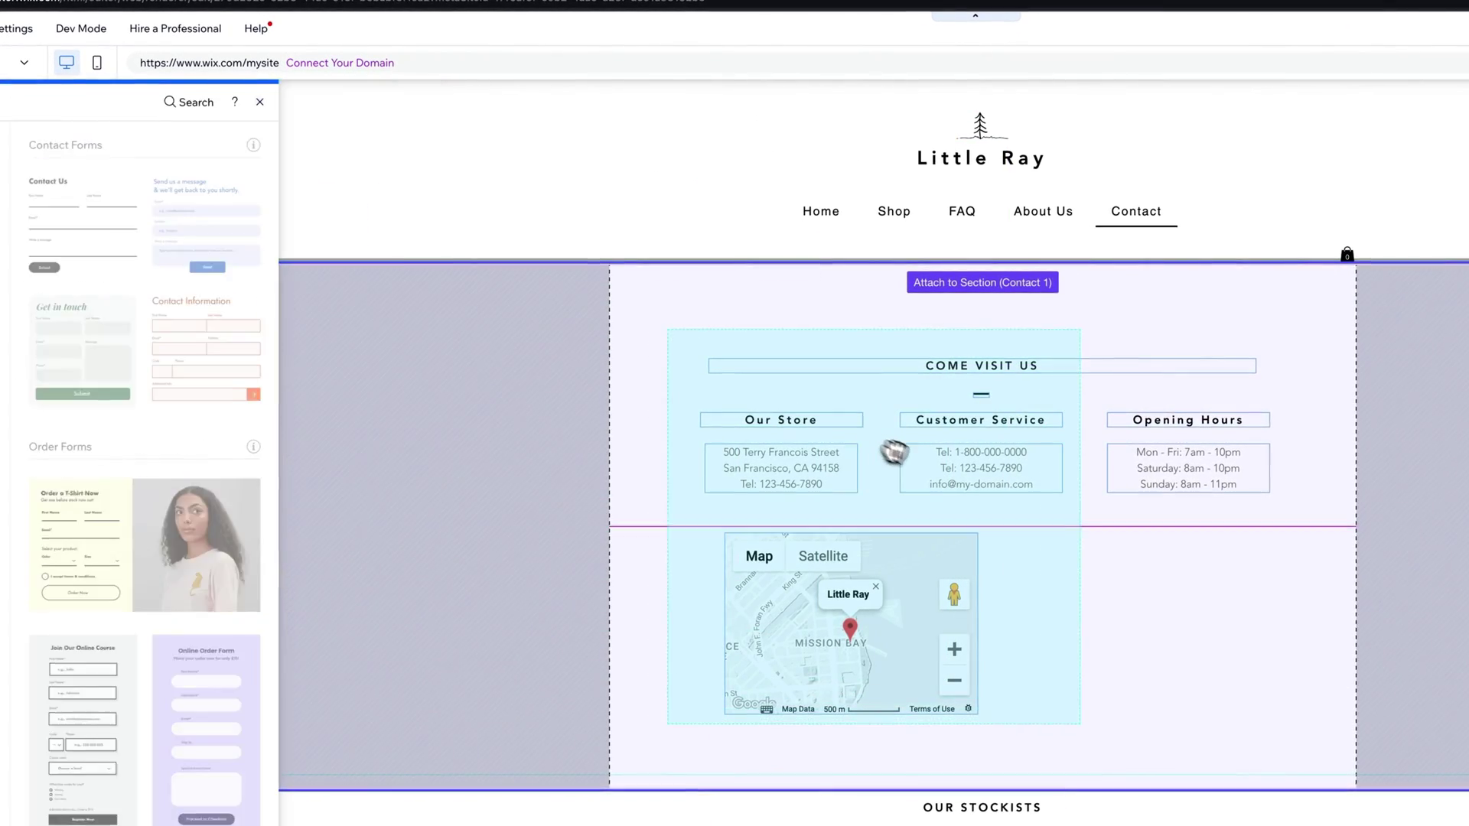
left_click_drag(899, 455, 1176, 573)
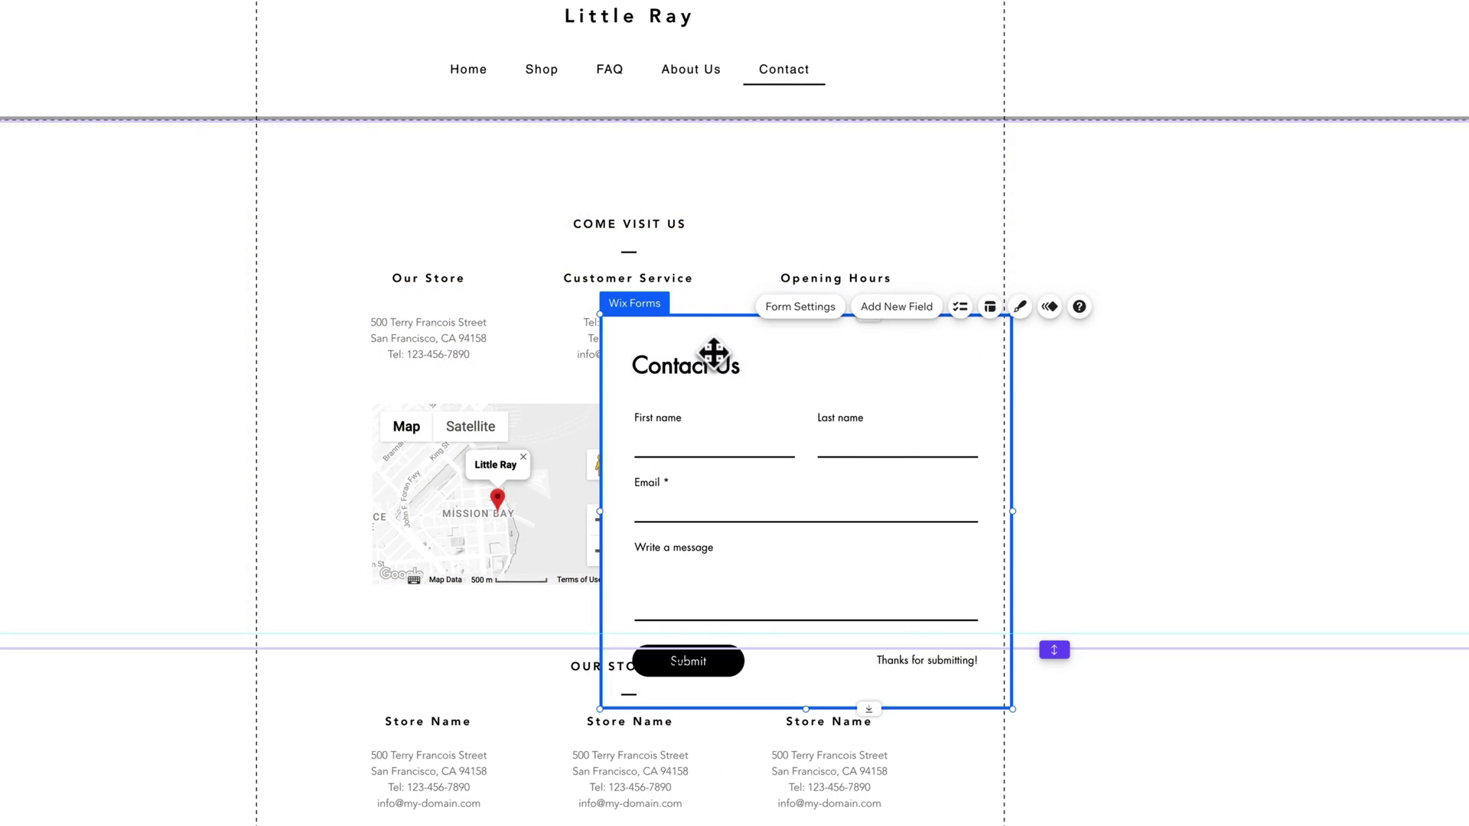
left_click_drag(713, 344, 760, 430)
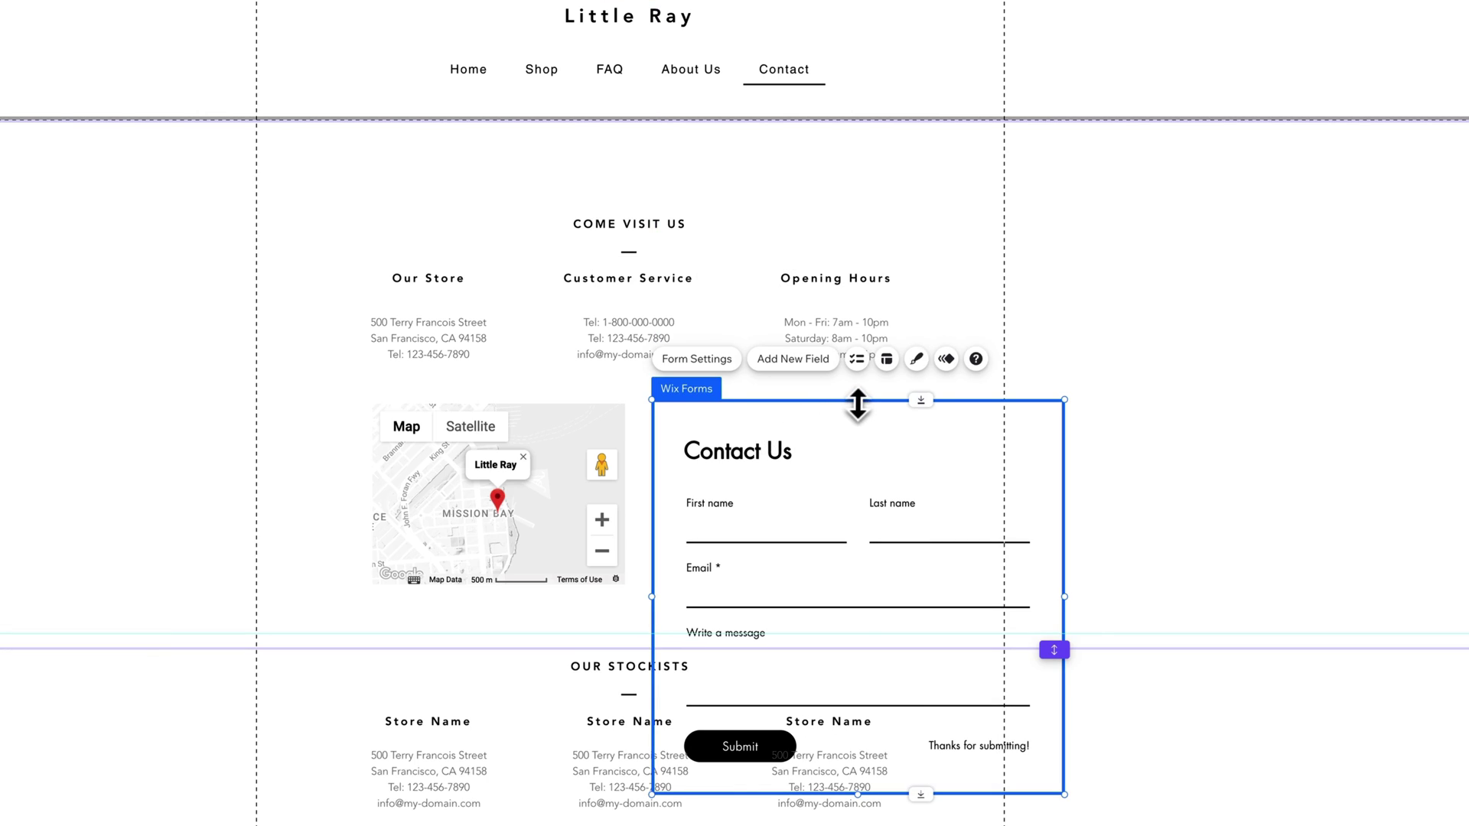
left_click_drag(859, 400, 858, 433)
left_click_drag(767, 449, 768, 430)
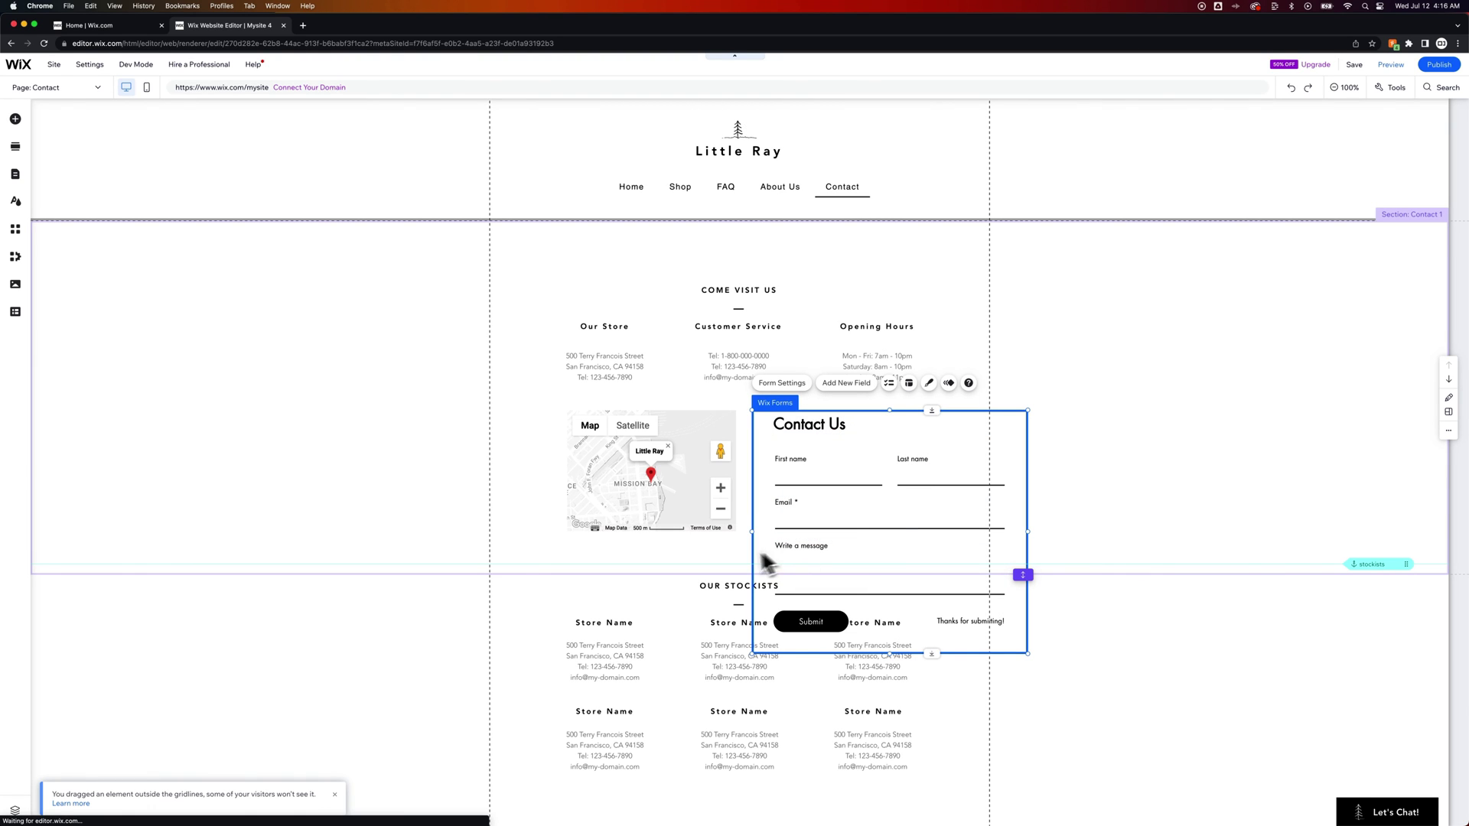
Step: Change the 'Contact Us' title to the Heading 6 theme, Avenir at 15px
left_click(834, 422)
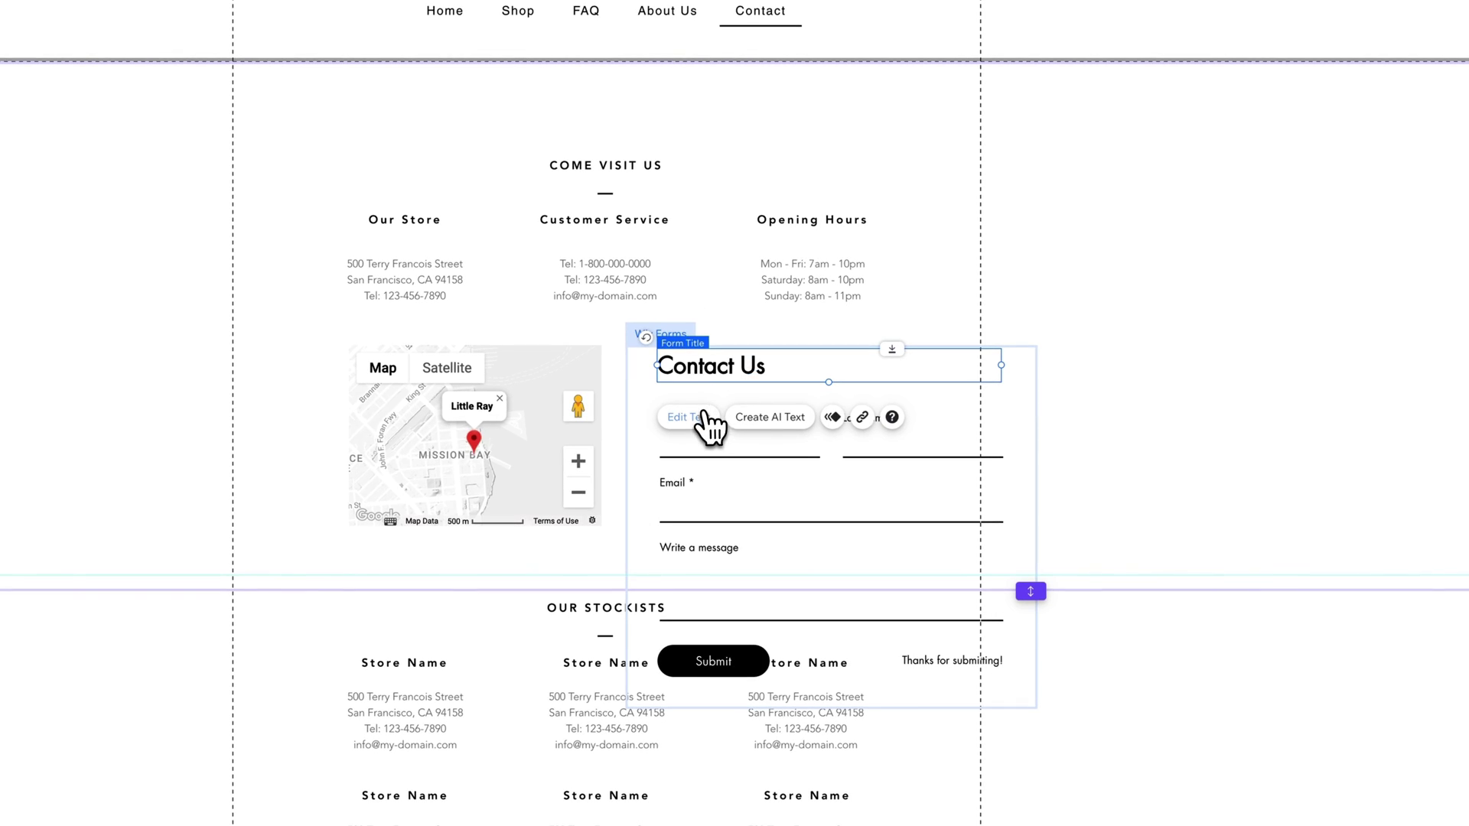
left_click(692, 417)
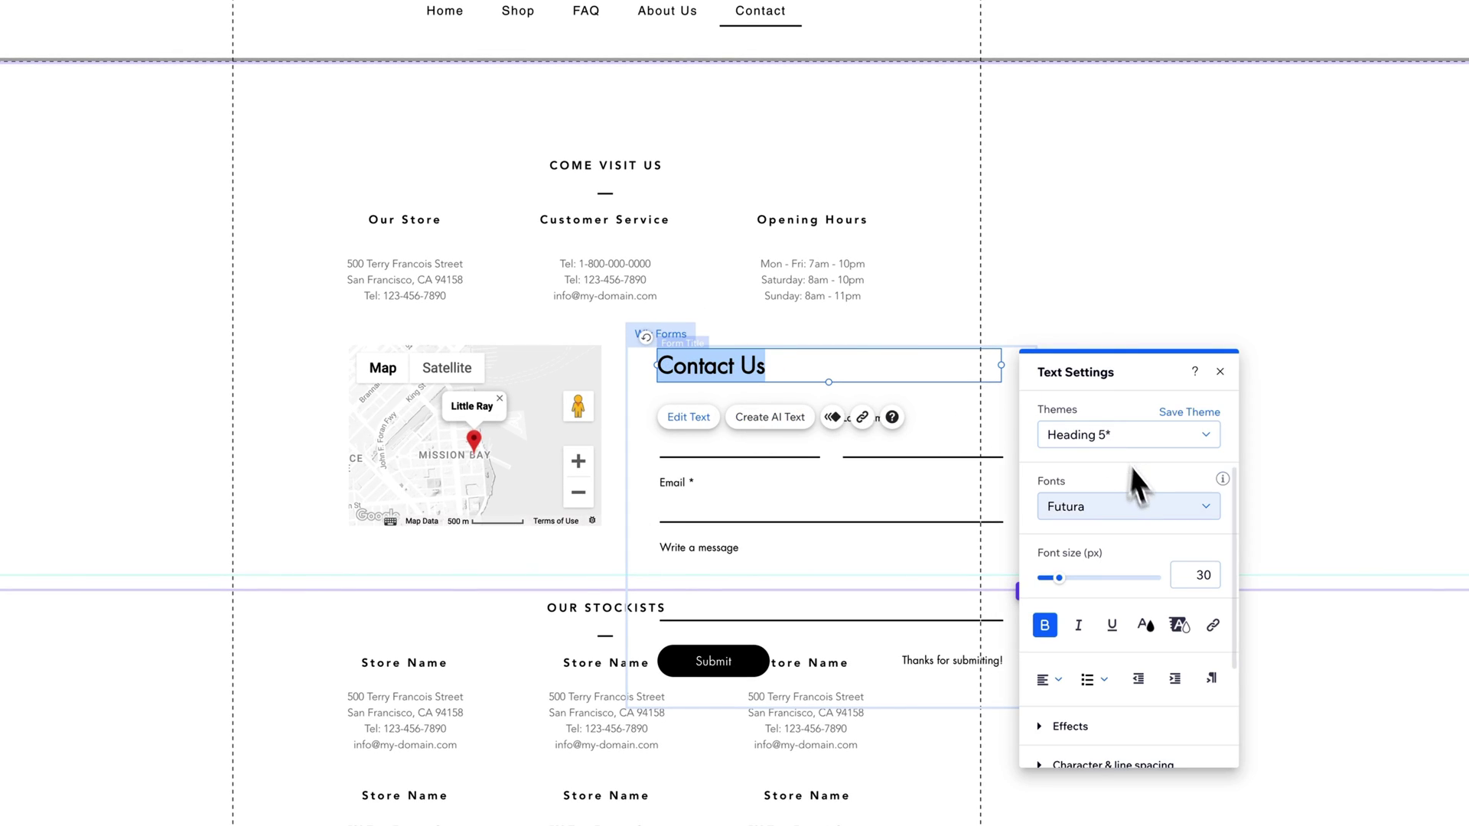
left_click_drag(1058, 579, 1054, 579)
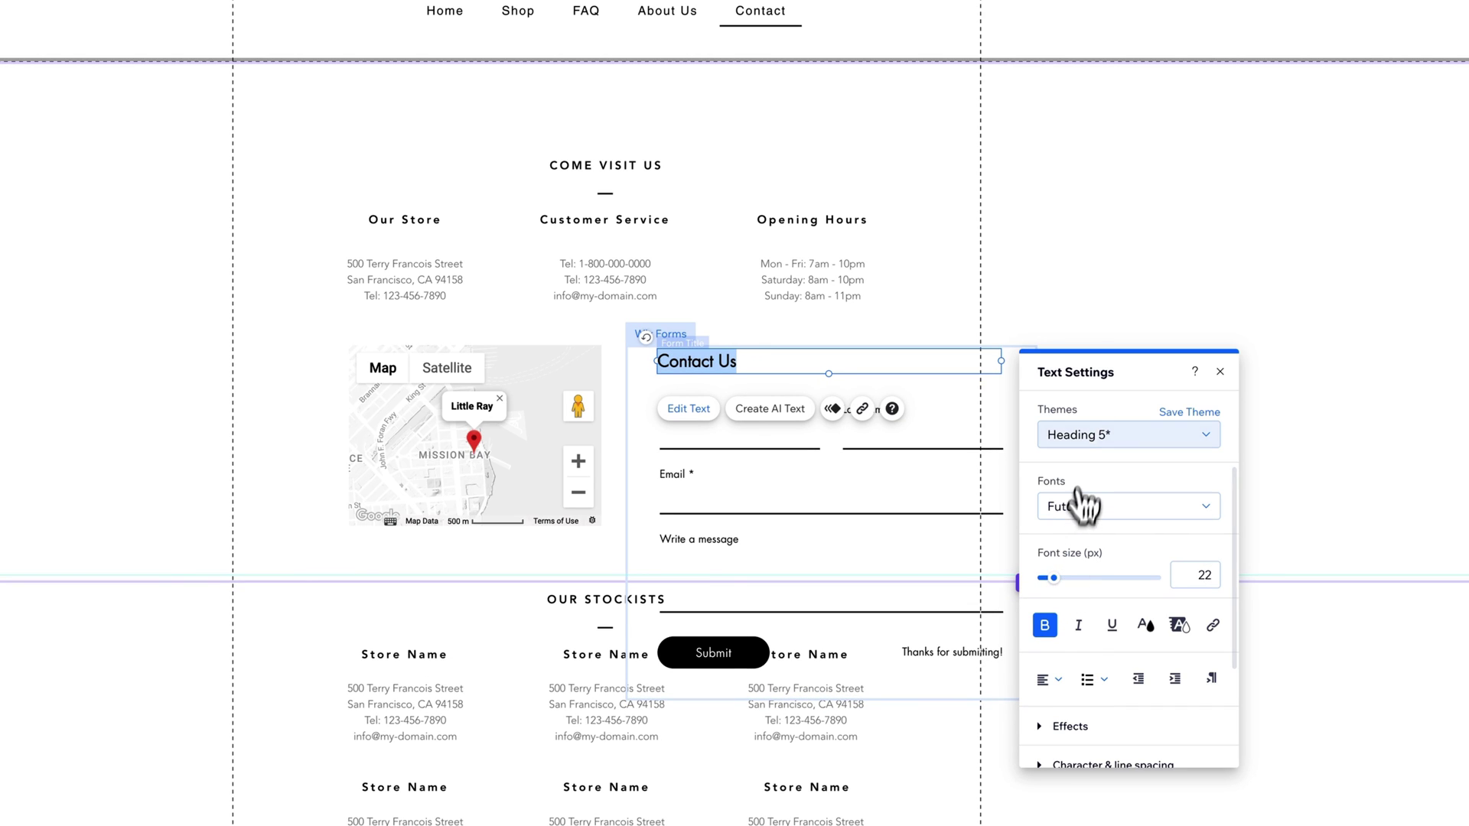
left_click(1086, 438)
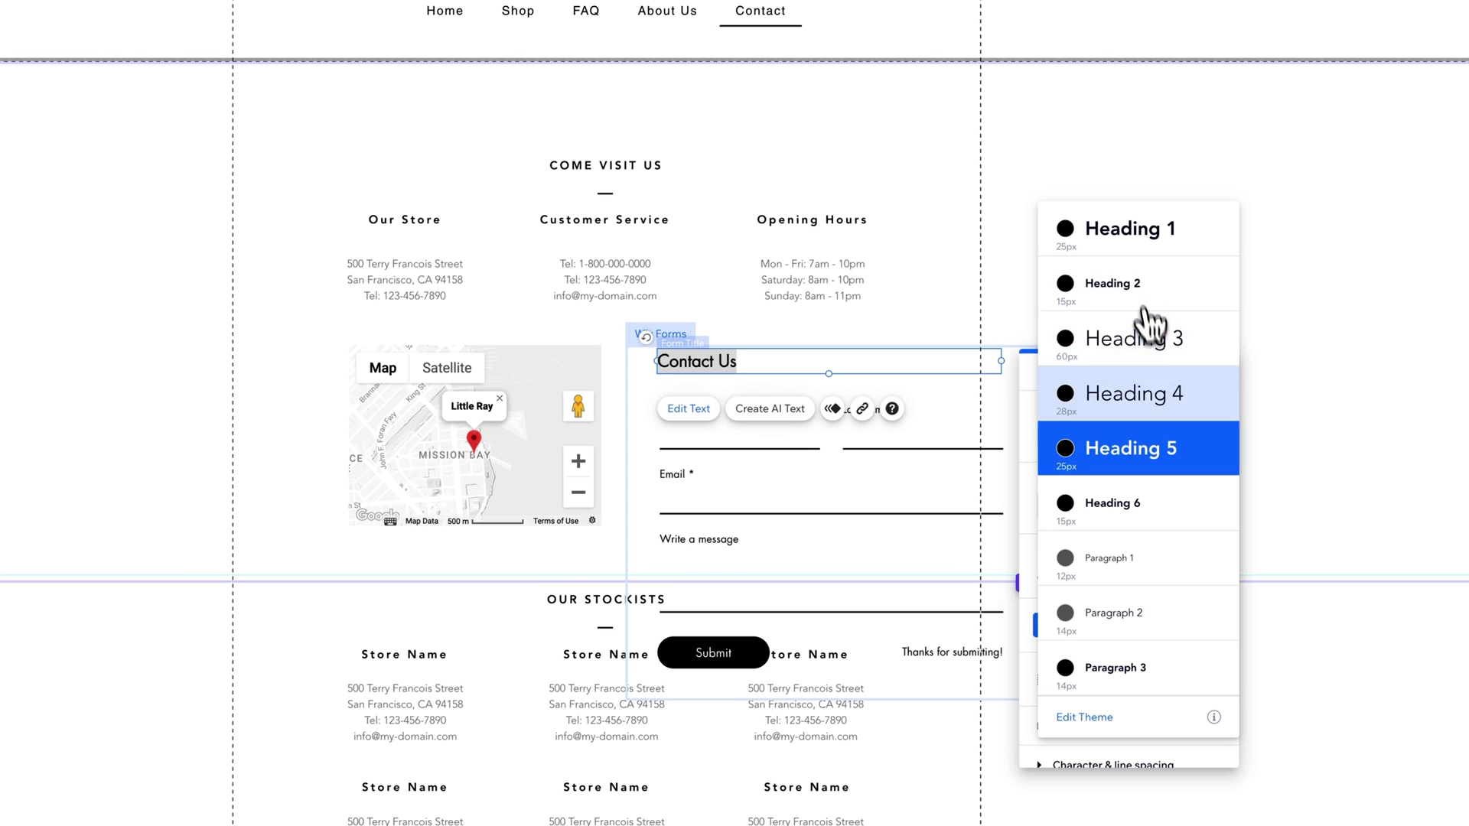
left_click(1156, 517)
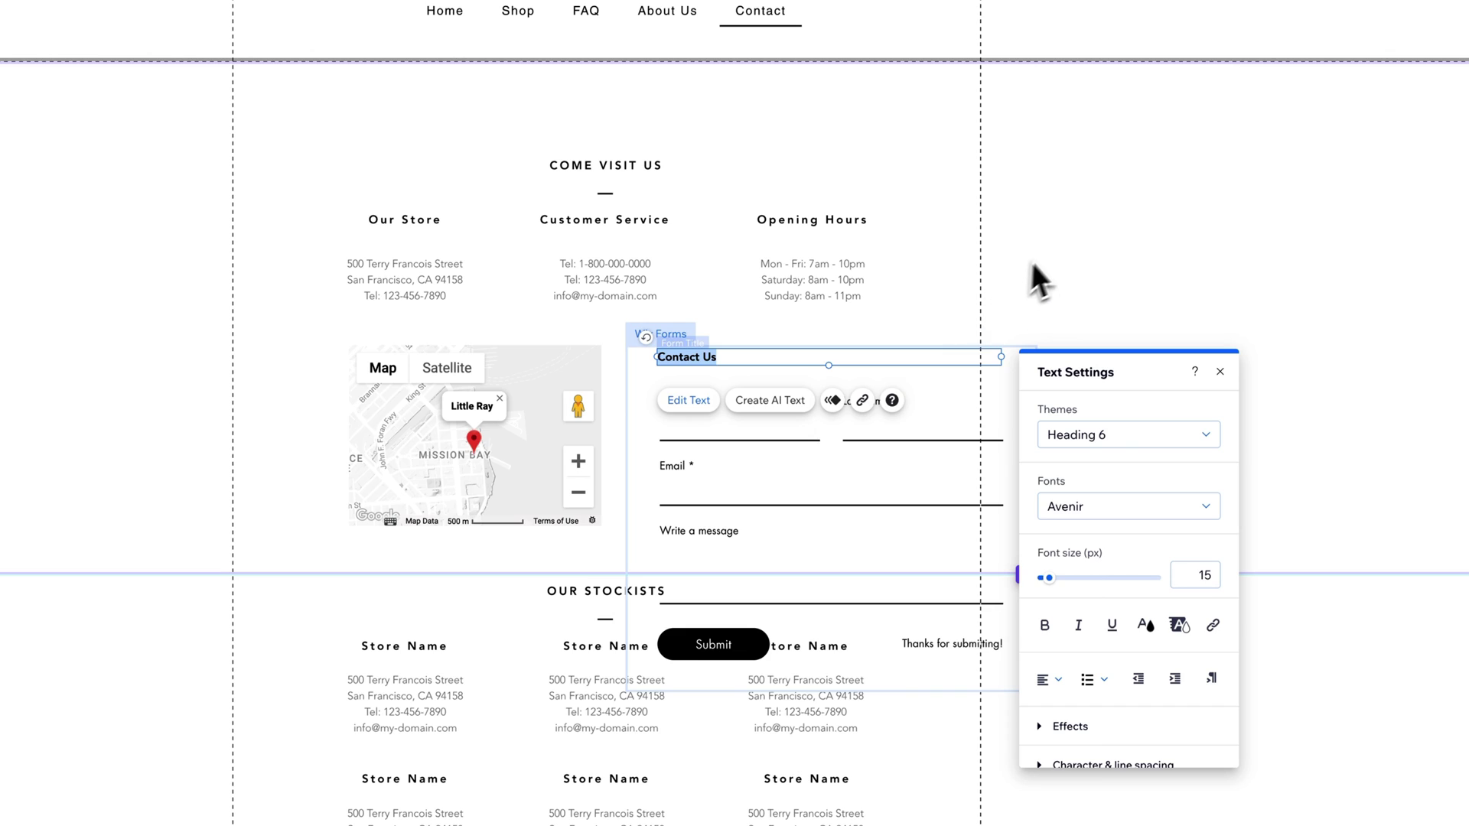
left_click(1060, 246)
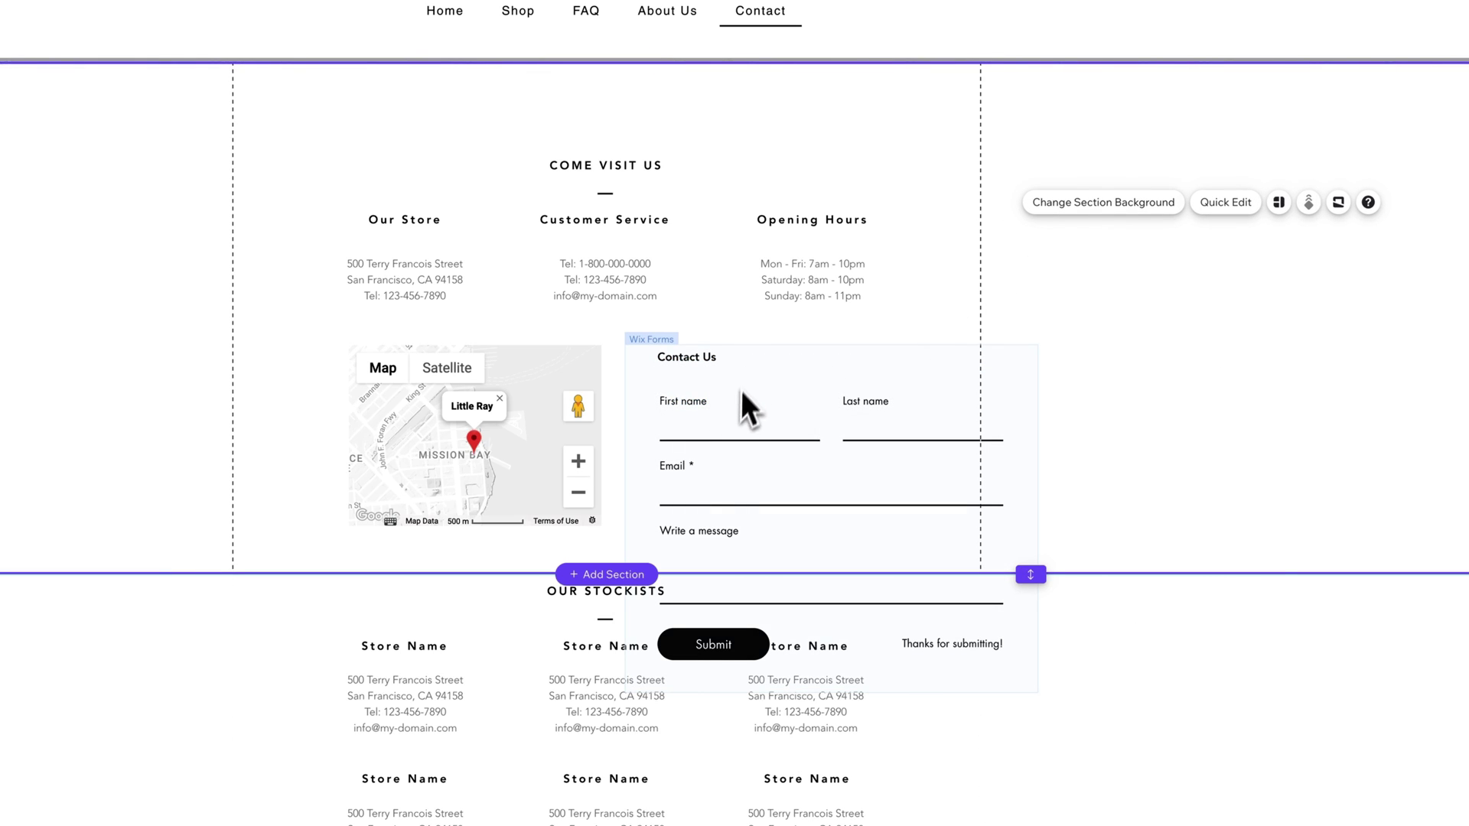
Step: Move the First name and Last name fields up and narrow both
left_click(704, 397)
left_click(696, 407)
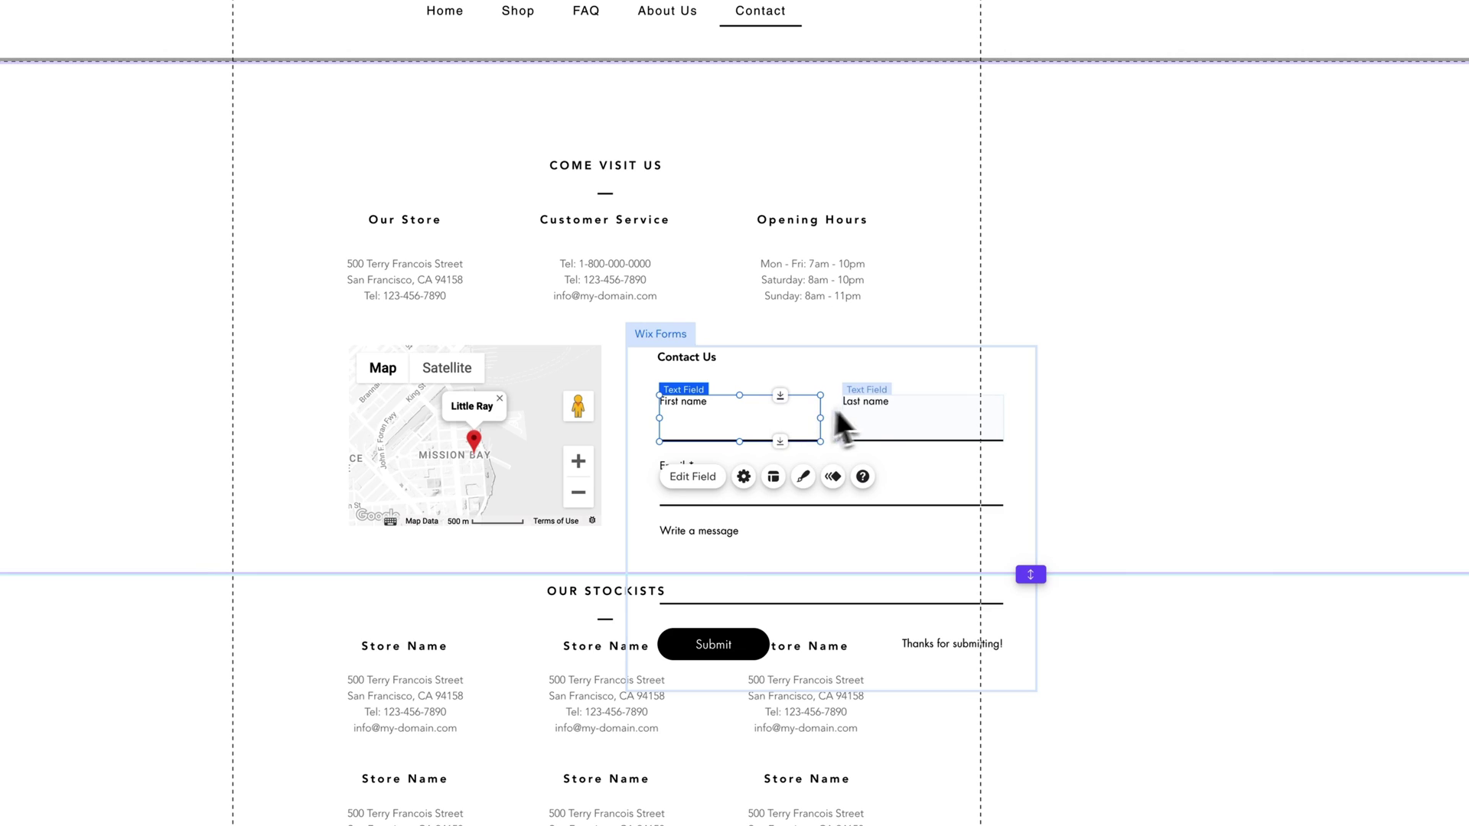
left_click_drag(692, 406, 696, 394)
left_click(872, 405)
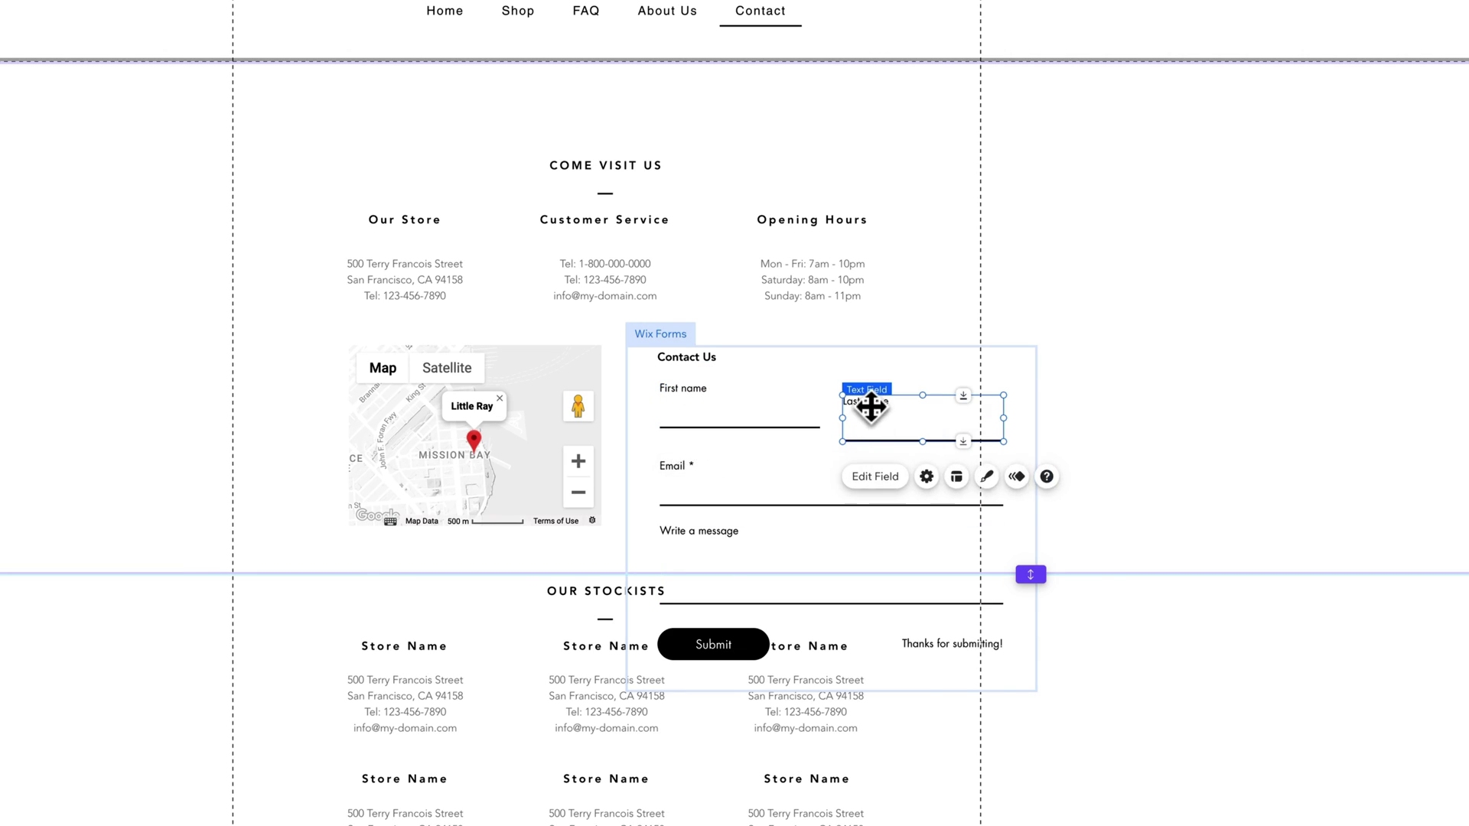
left_click_drag(871, 406, 872, 392)
left_click_drag(1002, 406, 980, 408)
left_click(796, 413)
left_click_drag(821, 409, 844, 391)
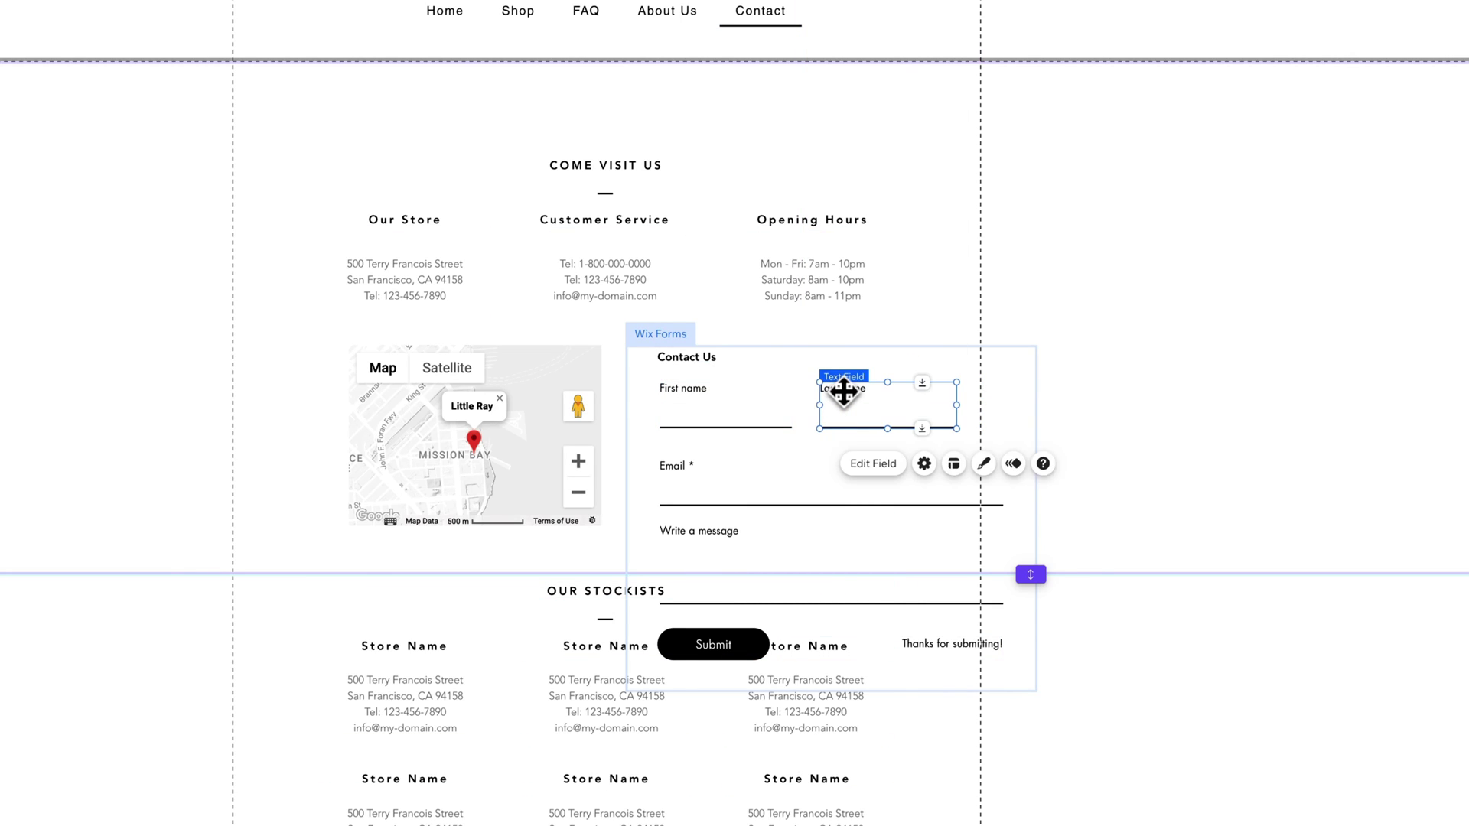
left_click(749, 410)
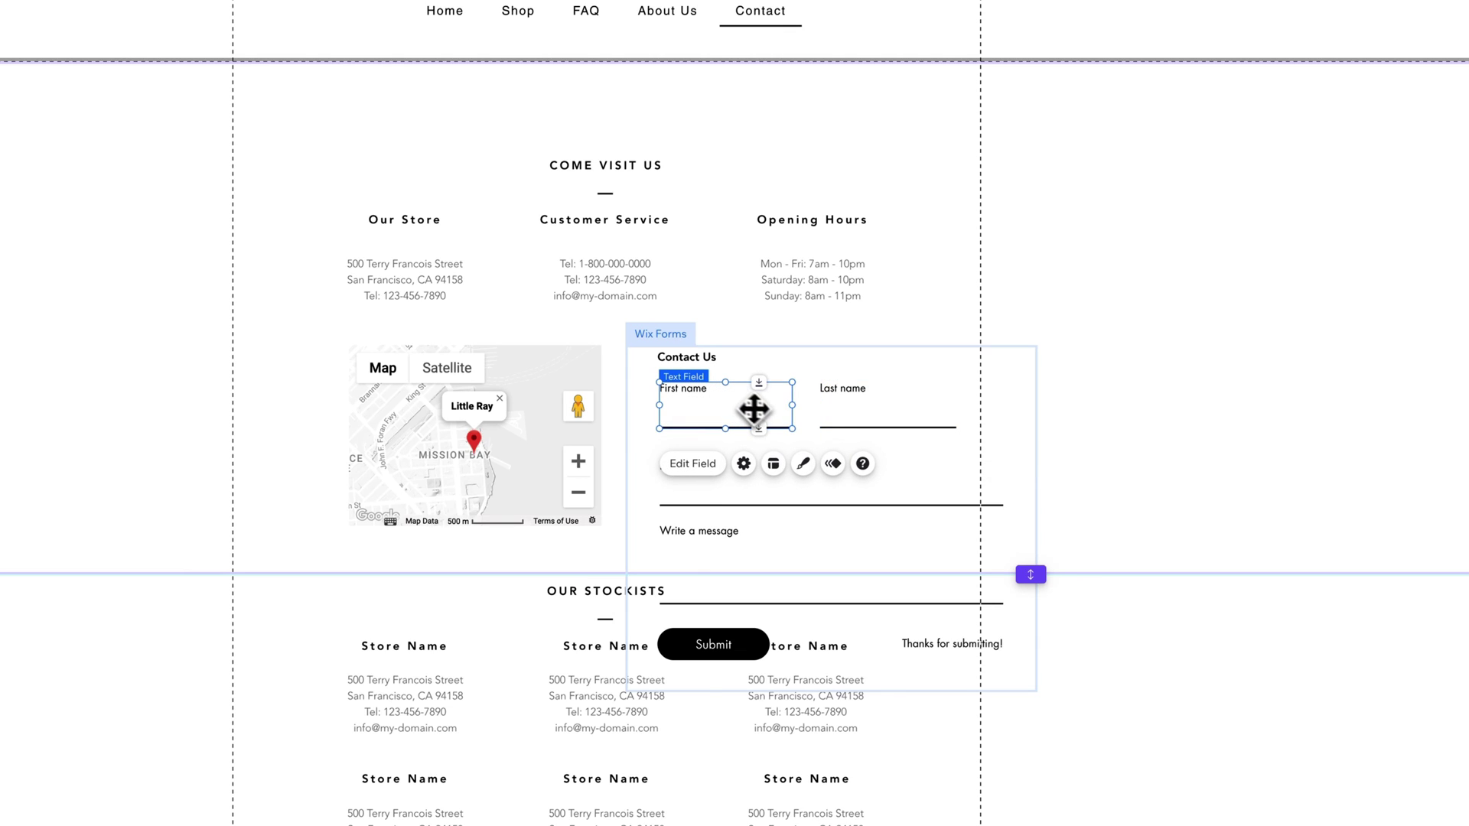
Step: Move the Email and message fields up, narrow them, and shrink the message box to 388 by 70
left_click(915, 479)
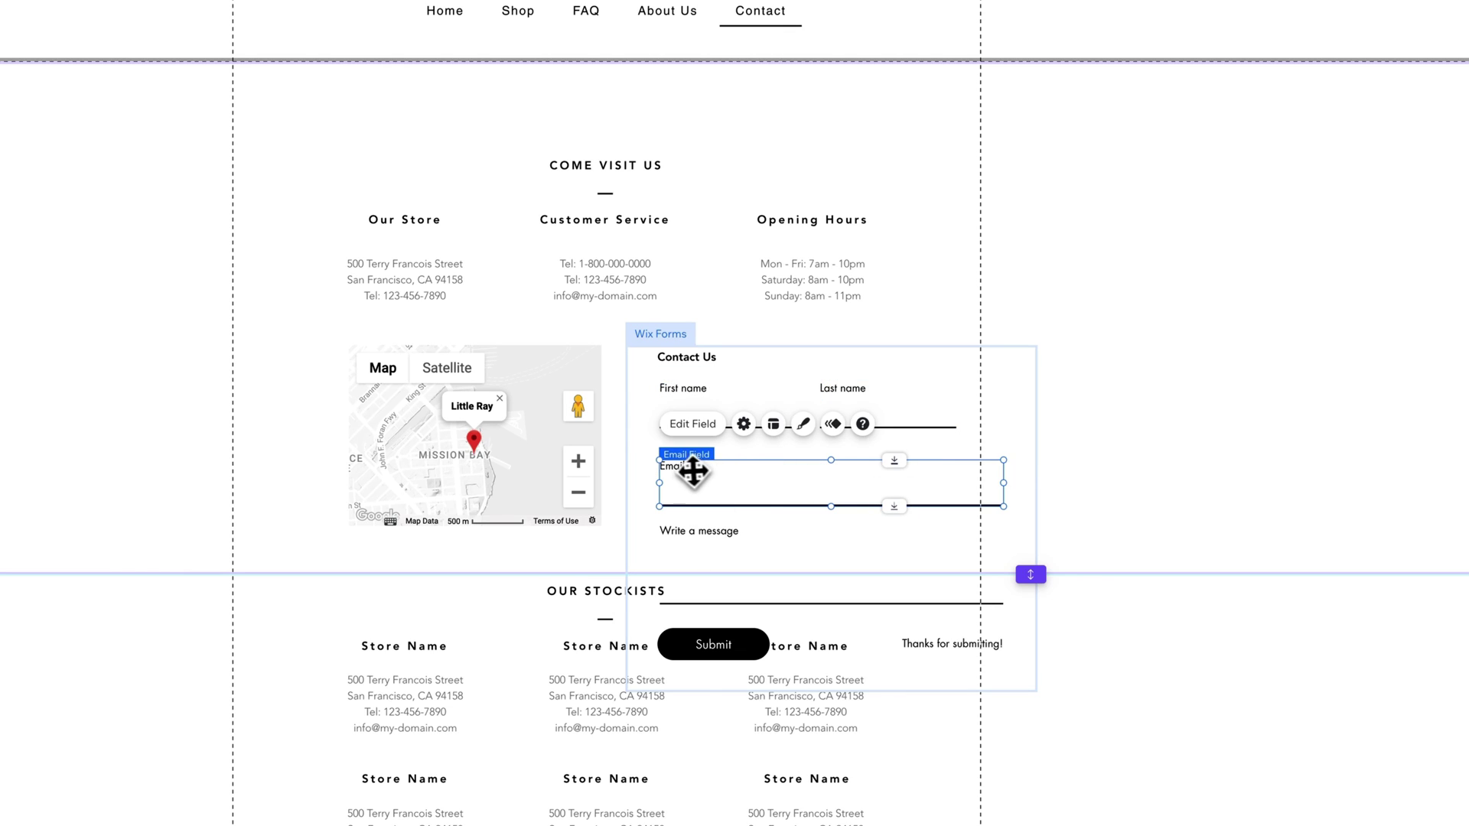
left_click_drag(688, 469, 679, 457)
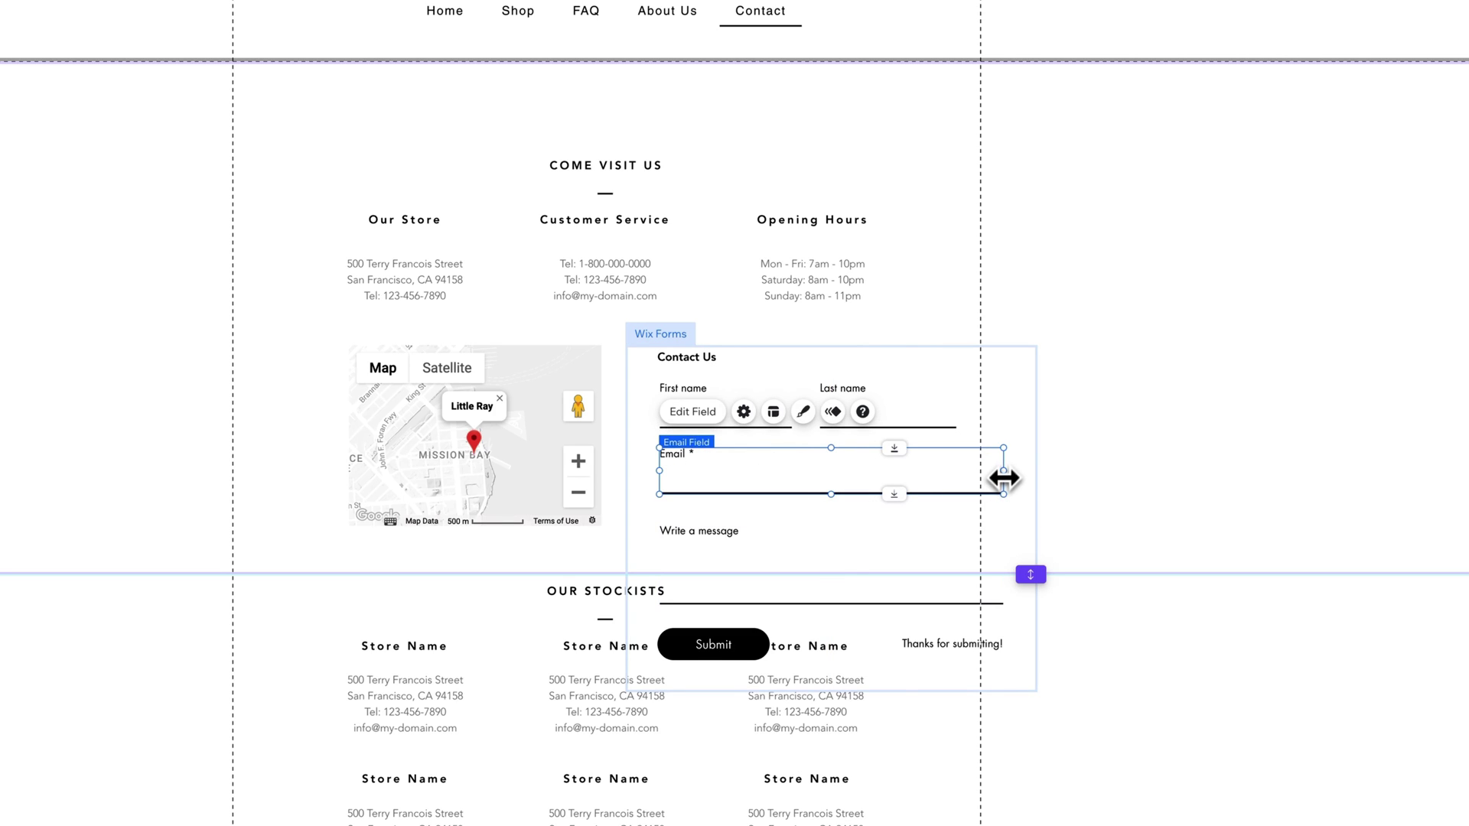
left_click_drag(1005, 477, 956, 471)
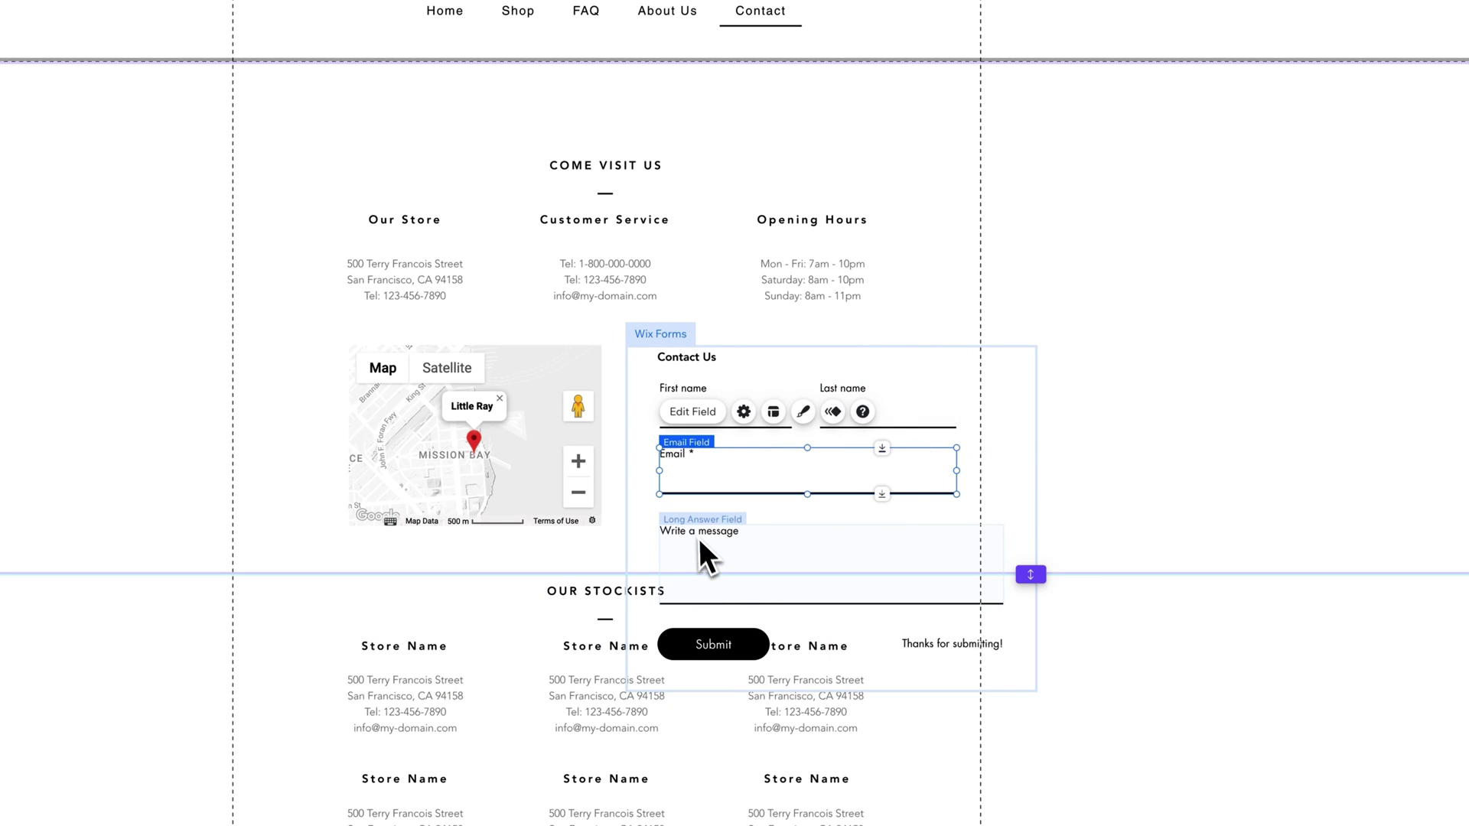
left_click(699, 540)
left_click_drag(698, 534, 714, 529)
left_click_drag(1002, 593, 957, 562)
Step: Make the contact section taller
key("Escape")
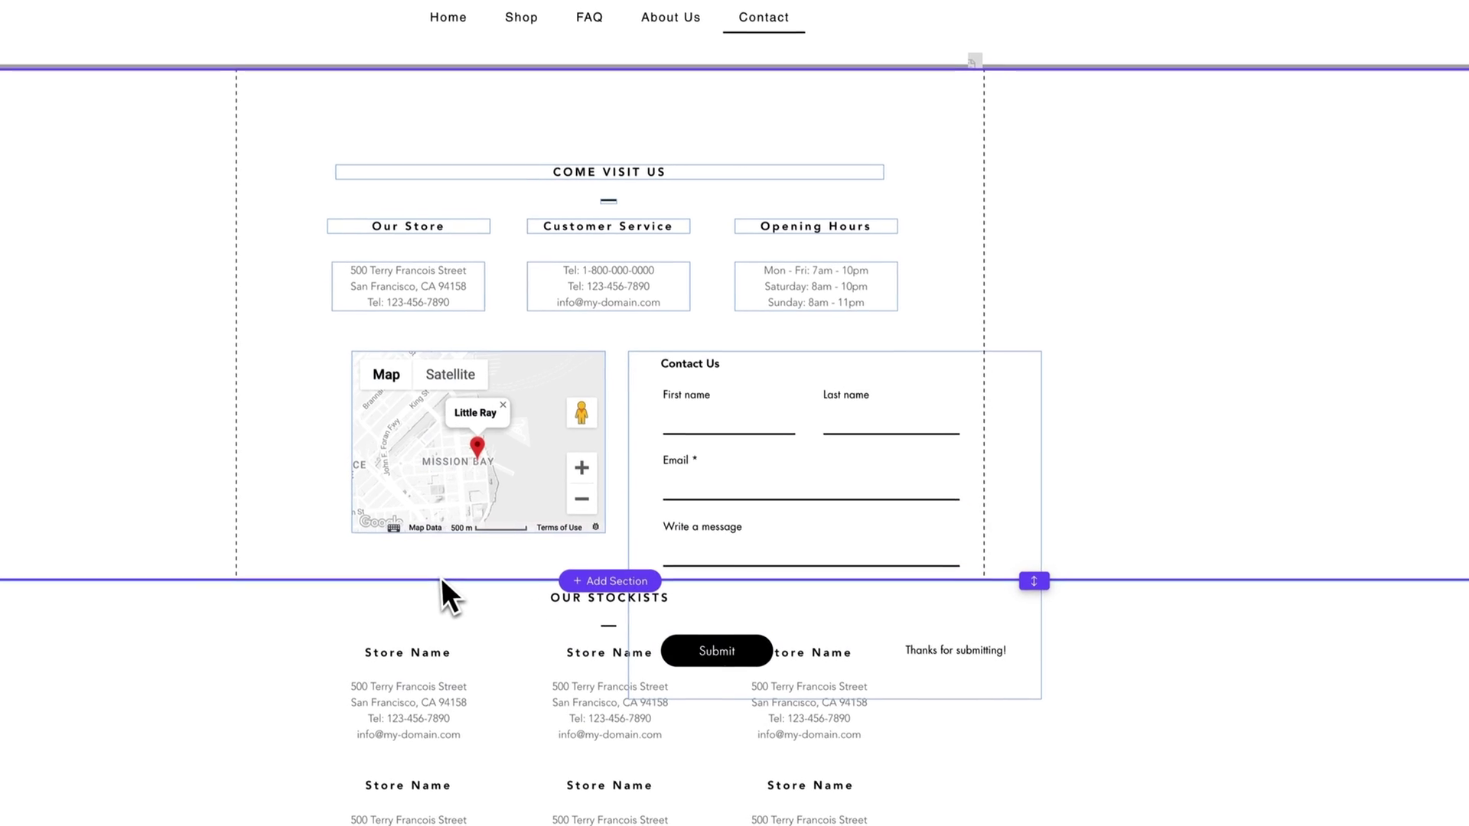
left_click(1053, 328)
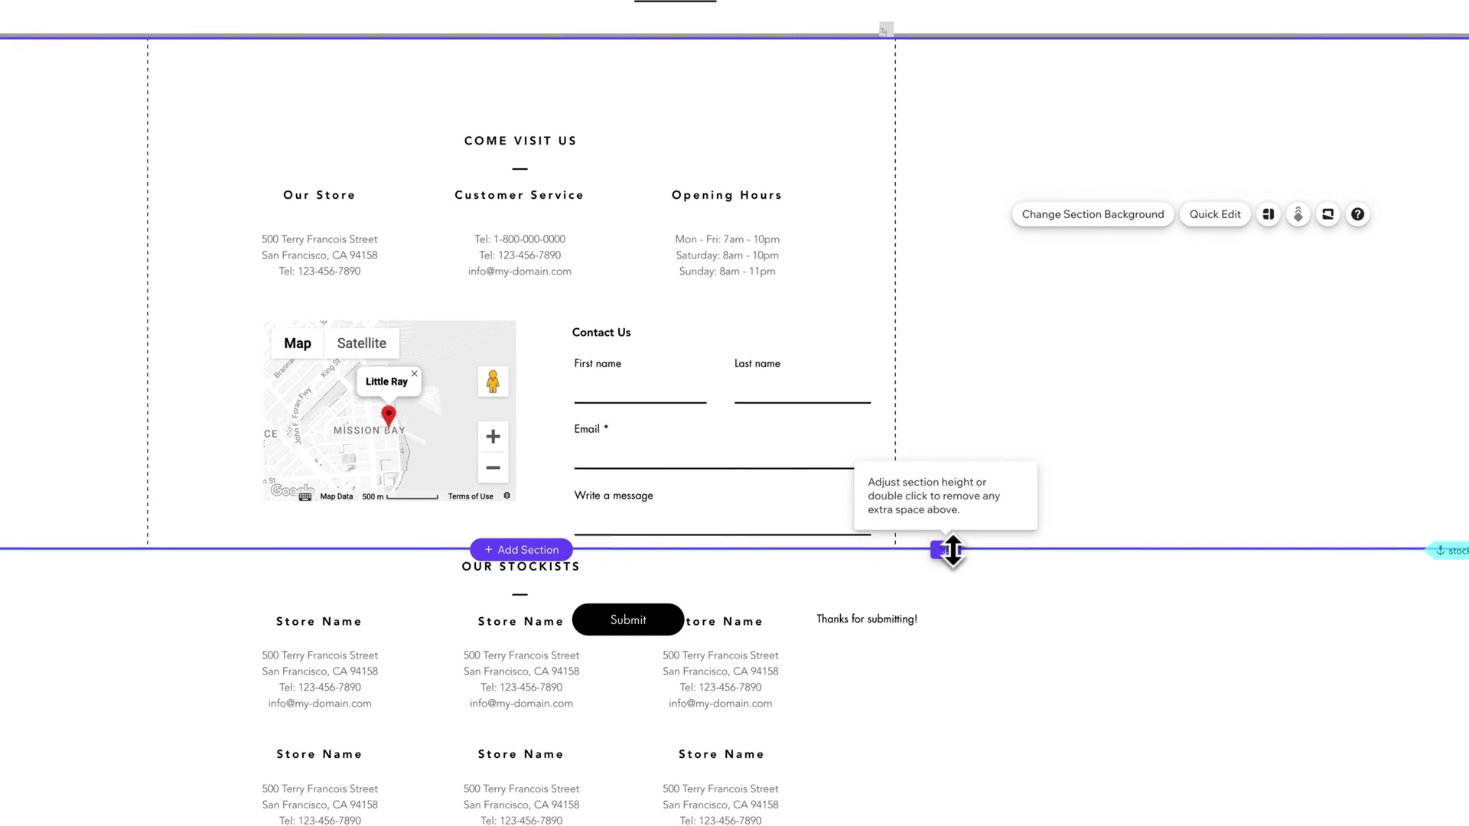
left_click_drag(951, 549, 953, 639)
Step: Move the Submit button and 'Thanks for submitting!' message up, narrowing the message box
left_click(654, 612)
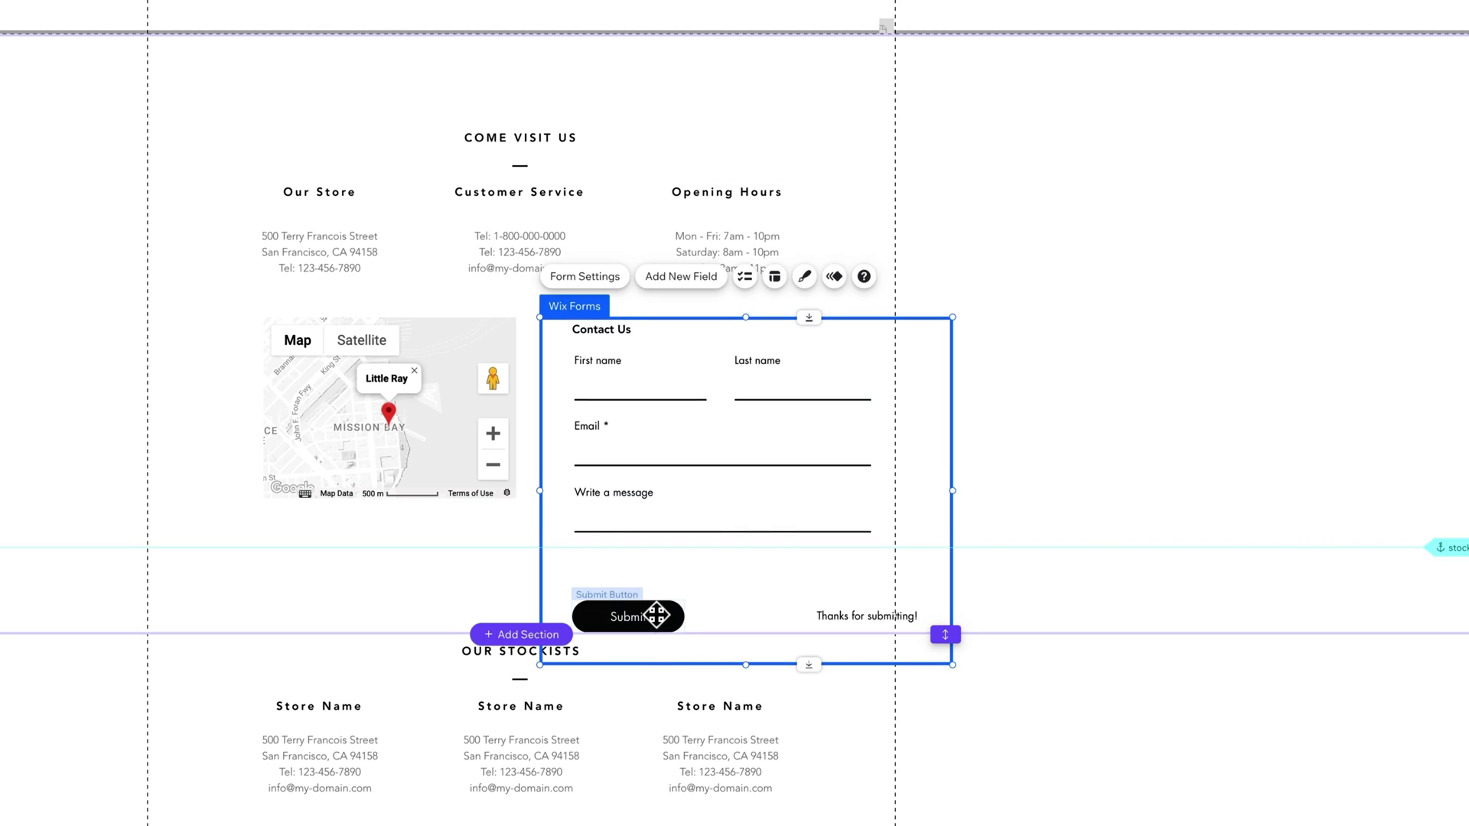
left_click(655, 613)
left_click_drag(655, 612, 662, 582)
left_click(819, 622)
left_click_drag(852, 616, 813, 581)
left_click_drag(647, 581, 712, 583)
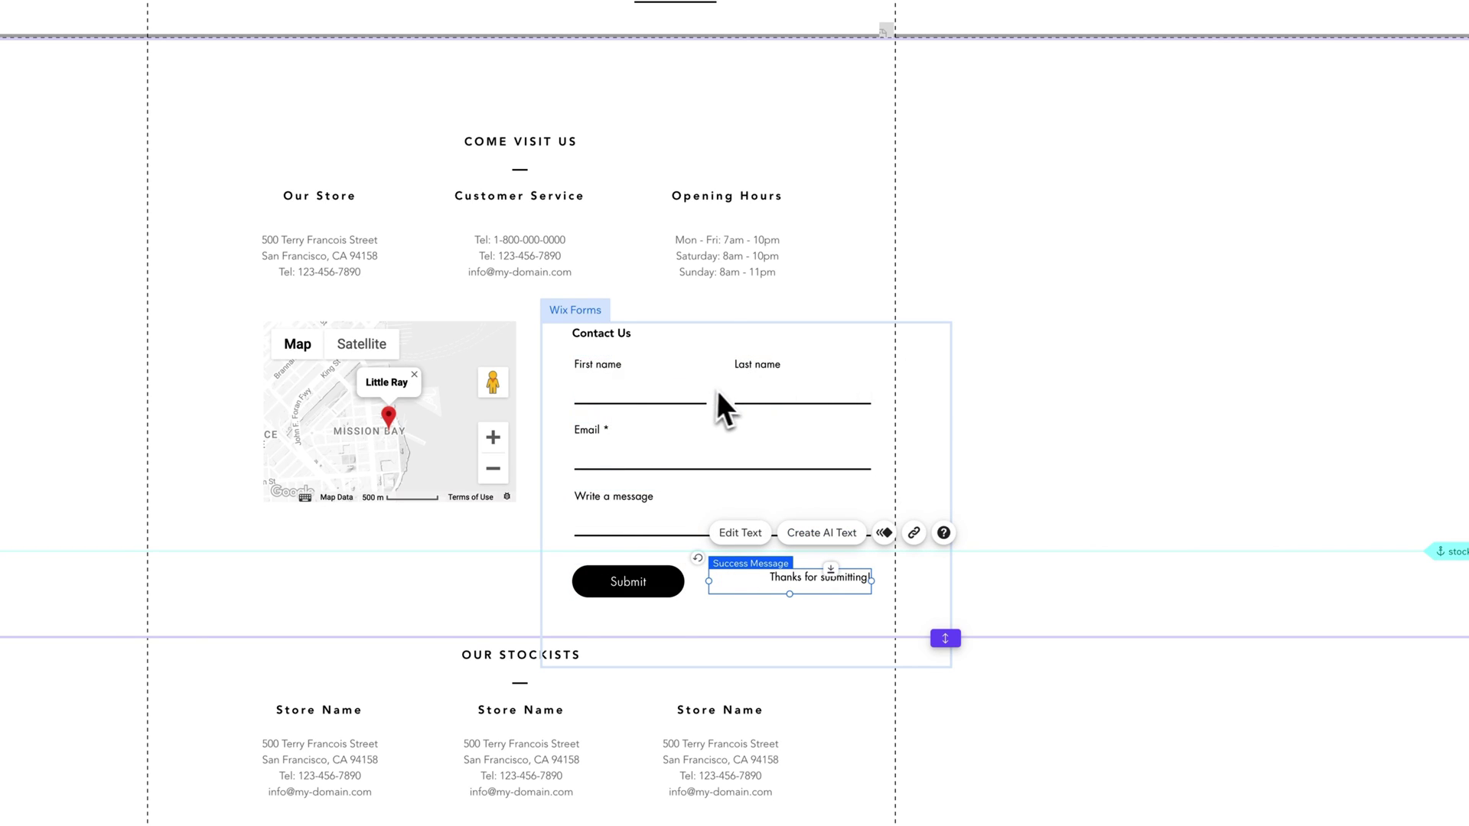
left_click(979, 419)
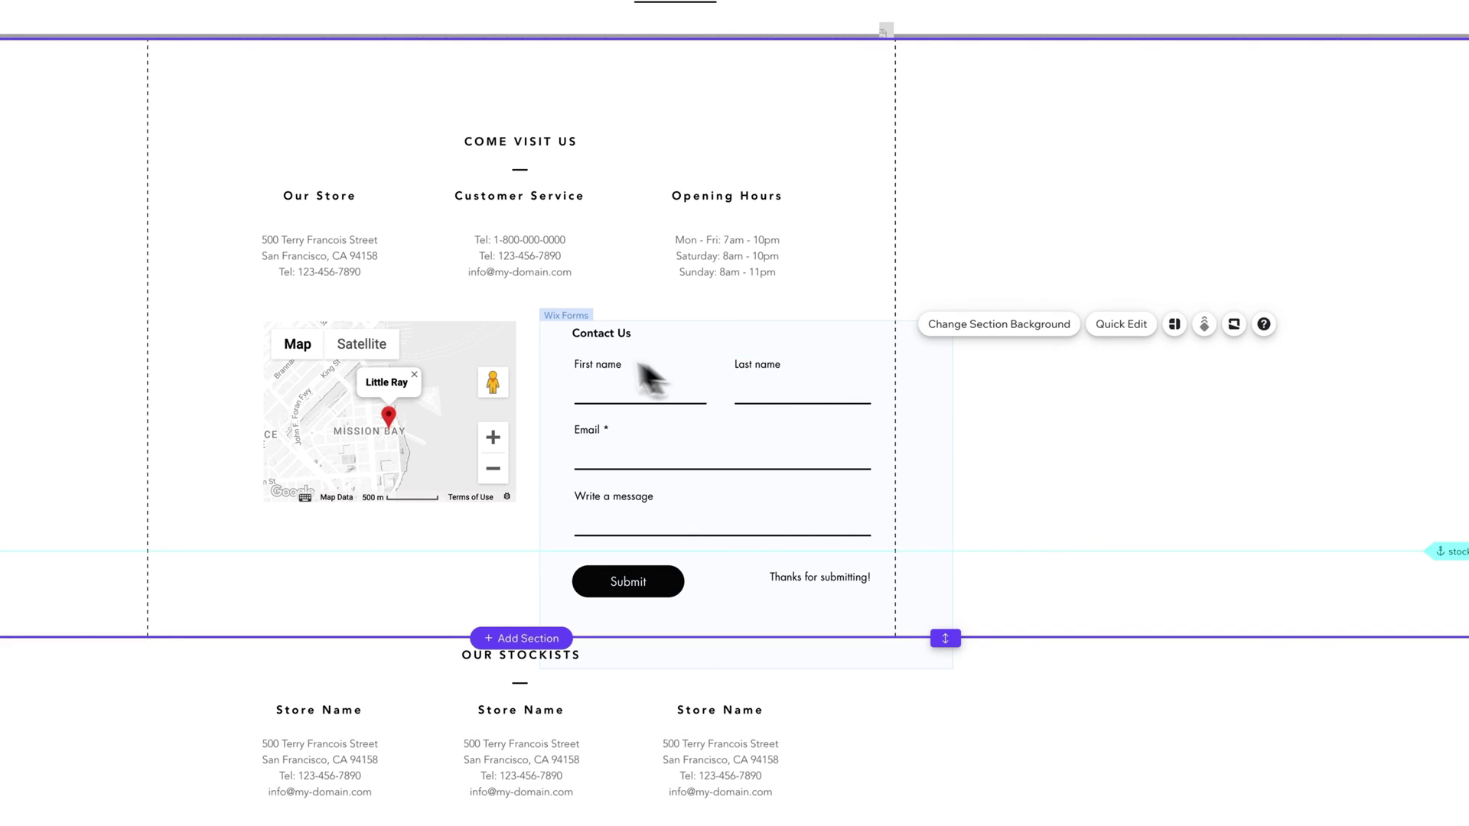
Step: Shrink the form to 492 by 391 so it snugly encloses its fields
left_click(662, 356)
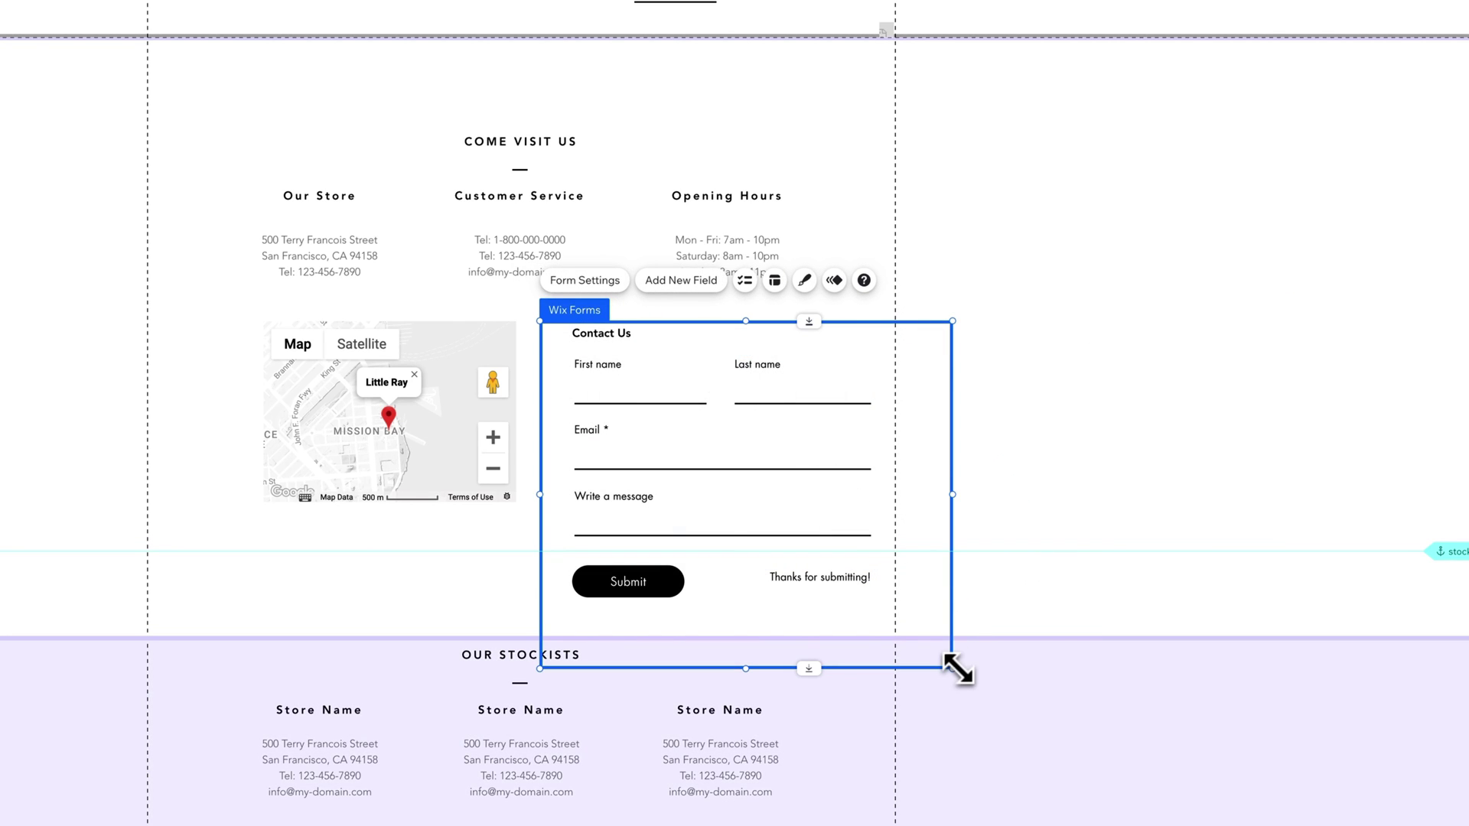
left_click_drag(952, 669, 889, 629)
left_click_drag(915, 481, 910, 479)
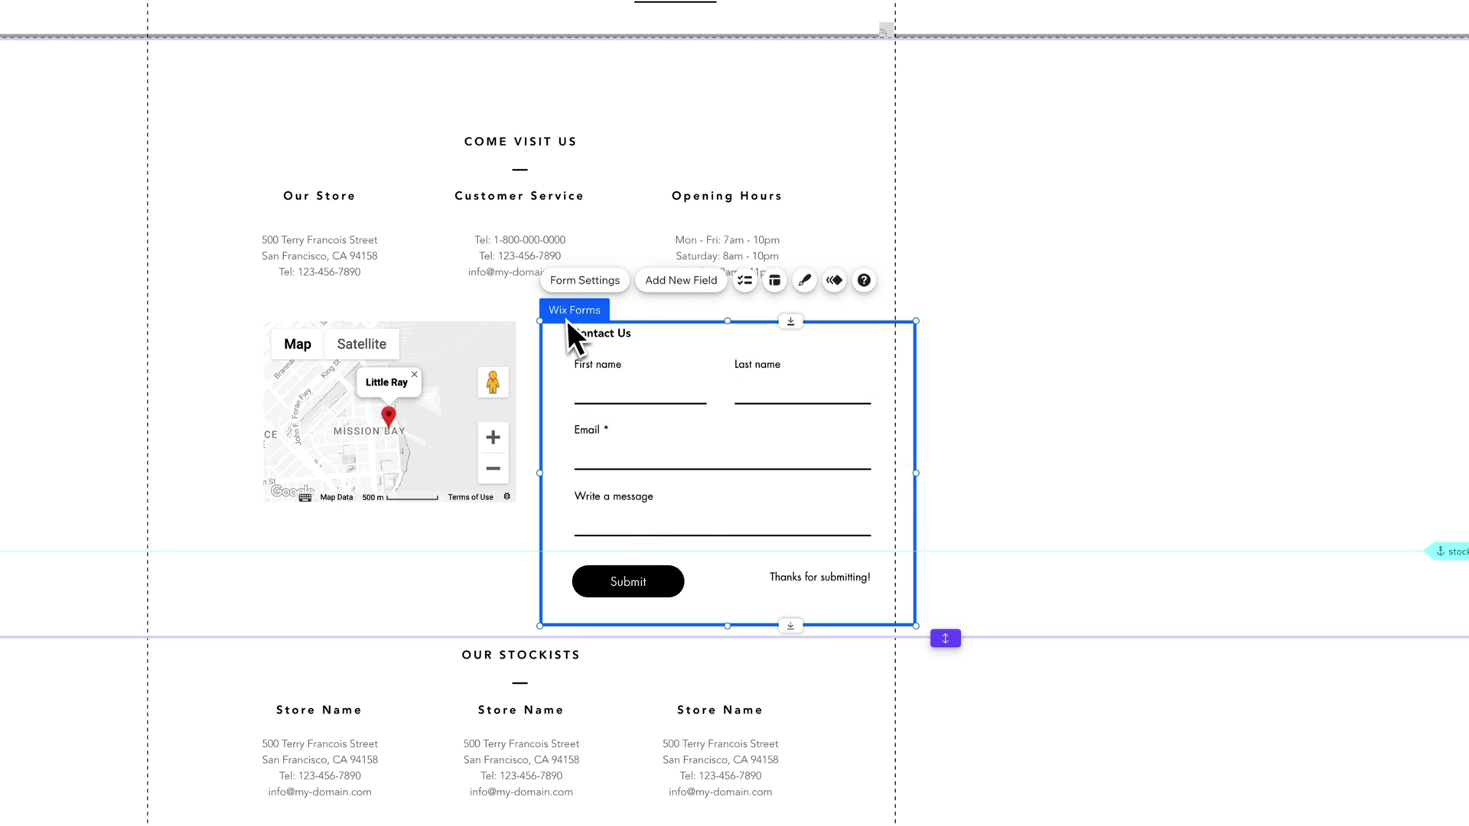
left_click_drag(577, 328, 582, 321)
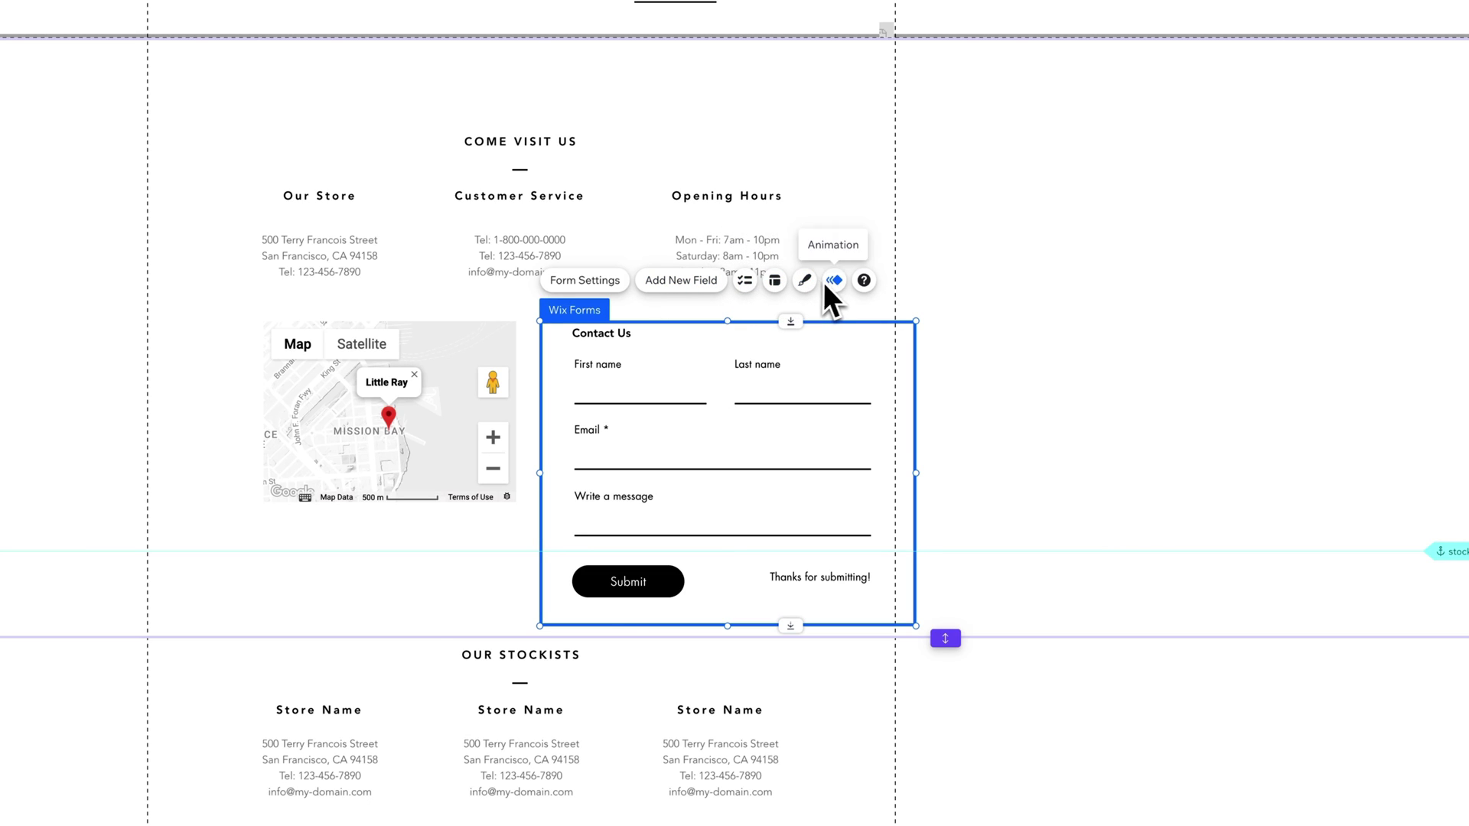
Step: Open the Contact Us form's settings to reach its empty submissions table
left_click(609, 291)
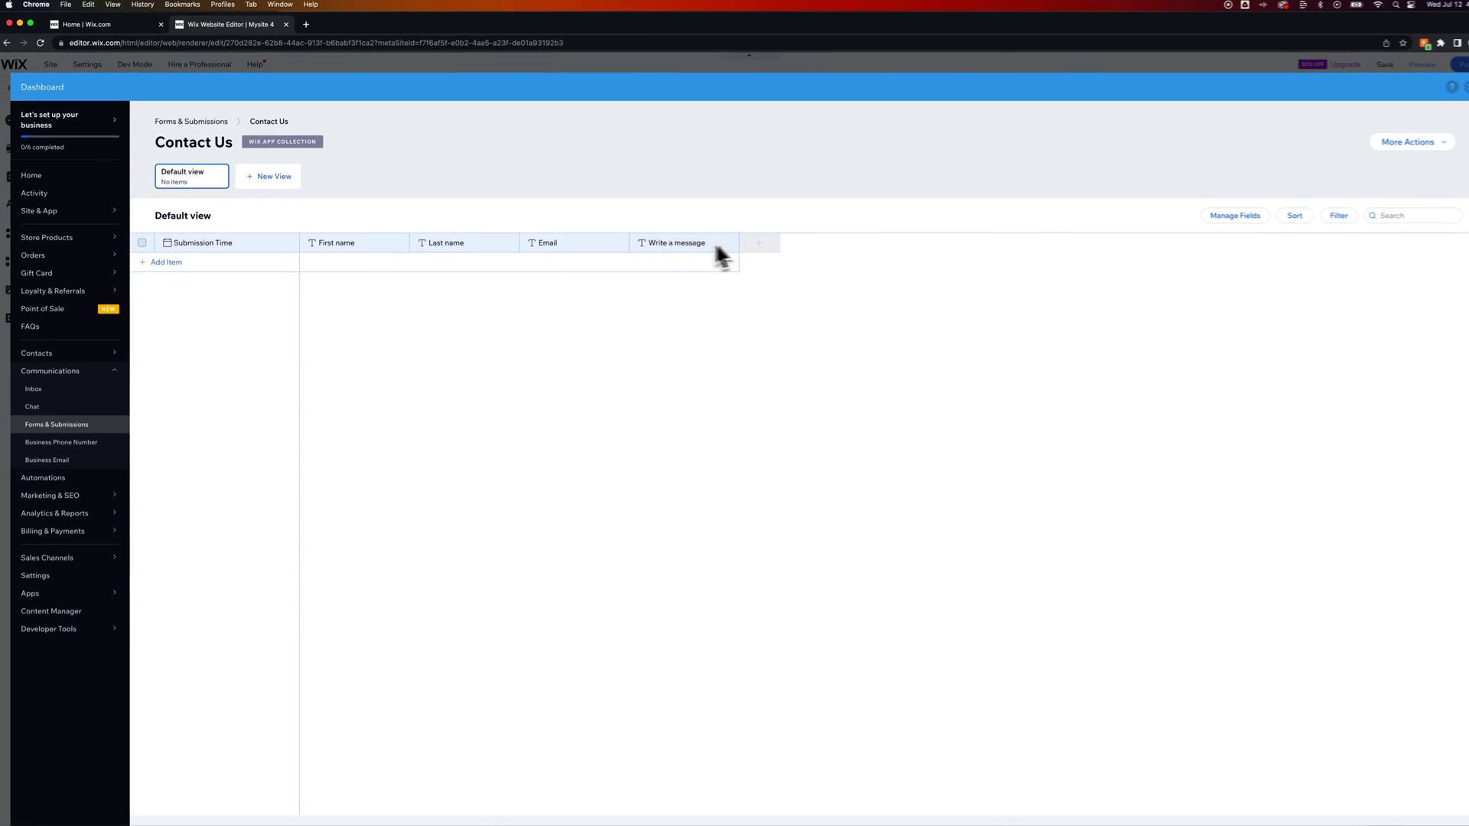
Step: Close the Dashboard overlay to return to the editor's Contact page
left_click(1438, 87)
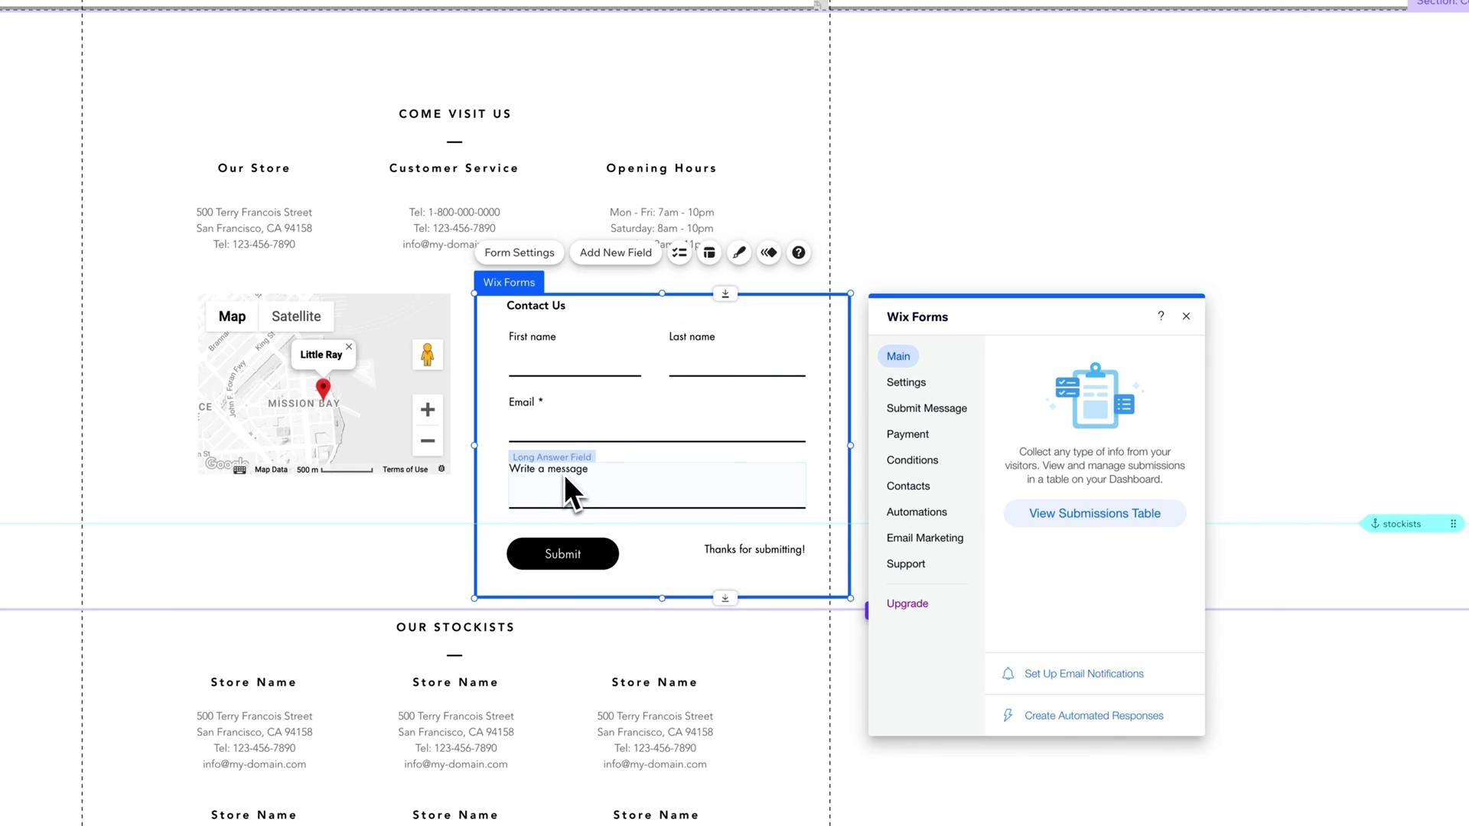
Step: Open the form's Settings, check Email Notifications, and go back to the settings list
left_click(917, 384)
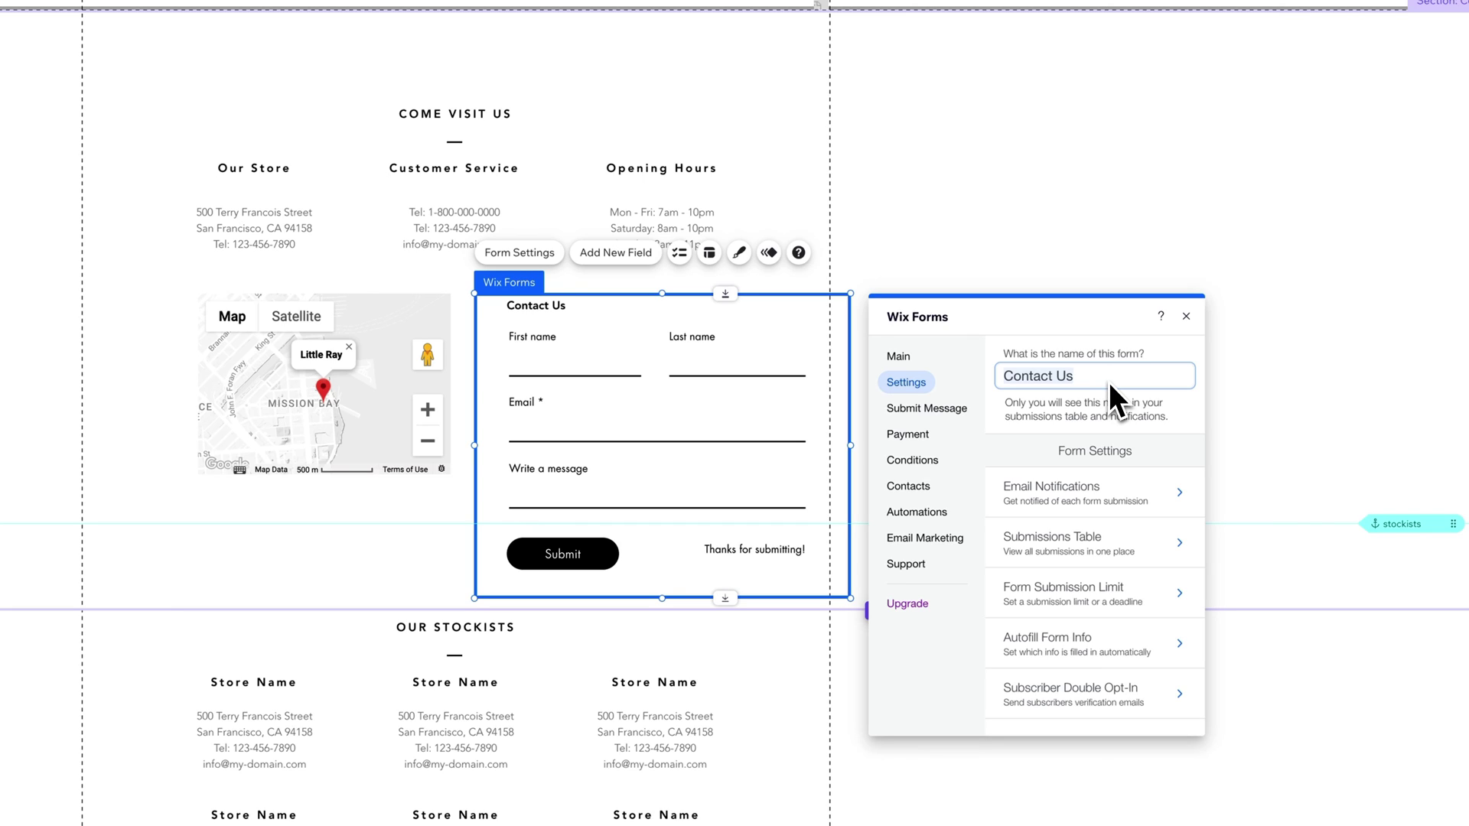
left_click(1134, 497)
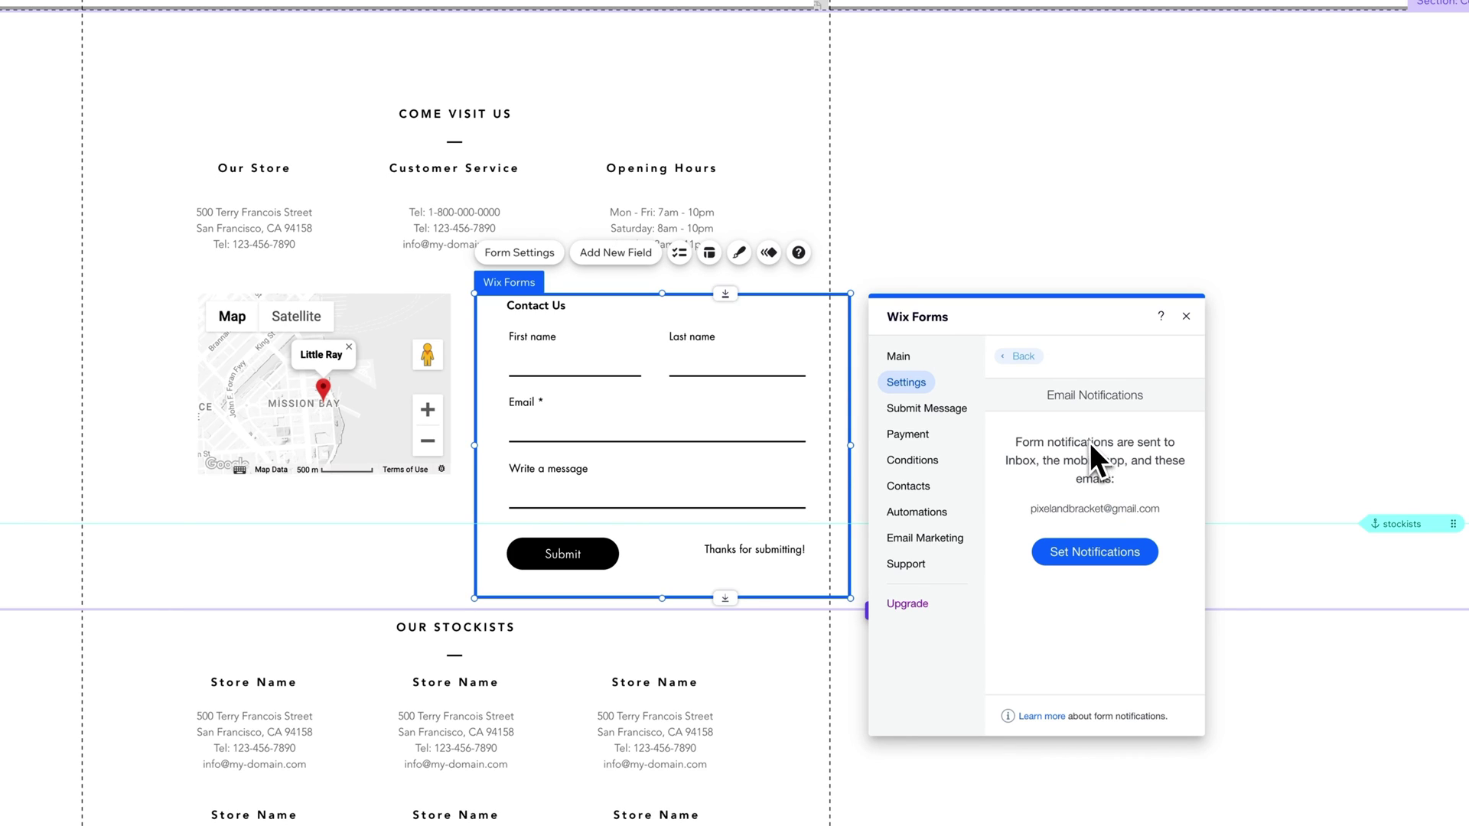
left_click(1022, 357)
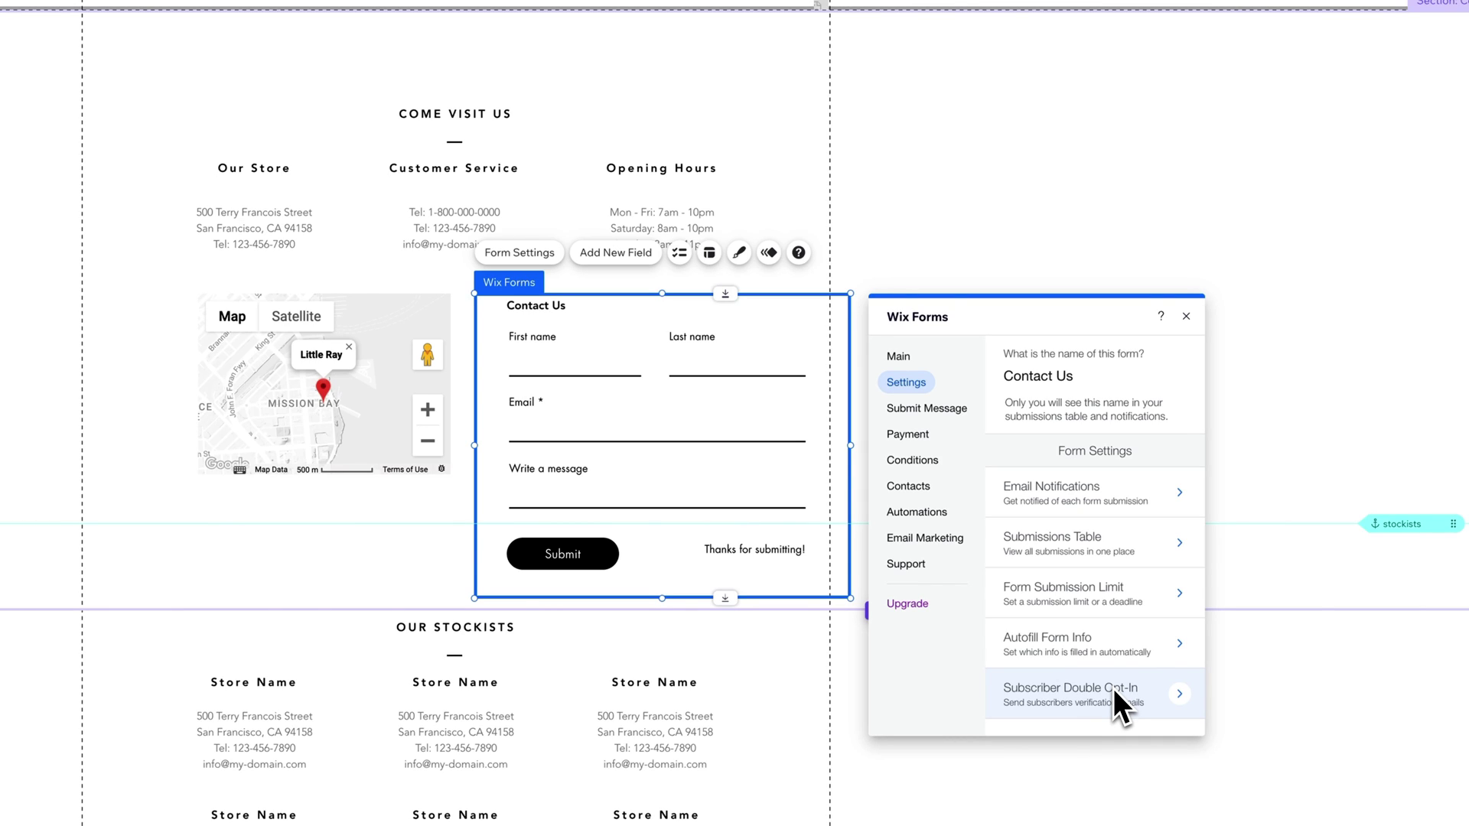
Step: Replace the after-submission message with 'Success!'
left_click(921, 411)
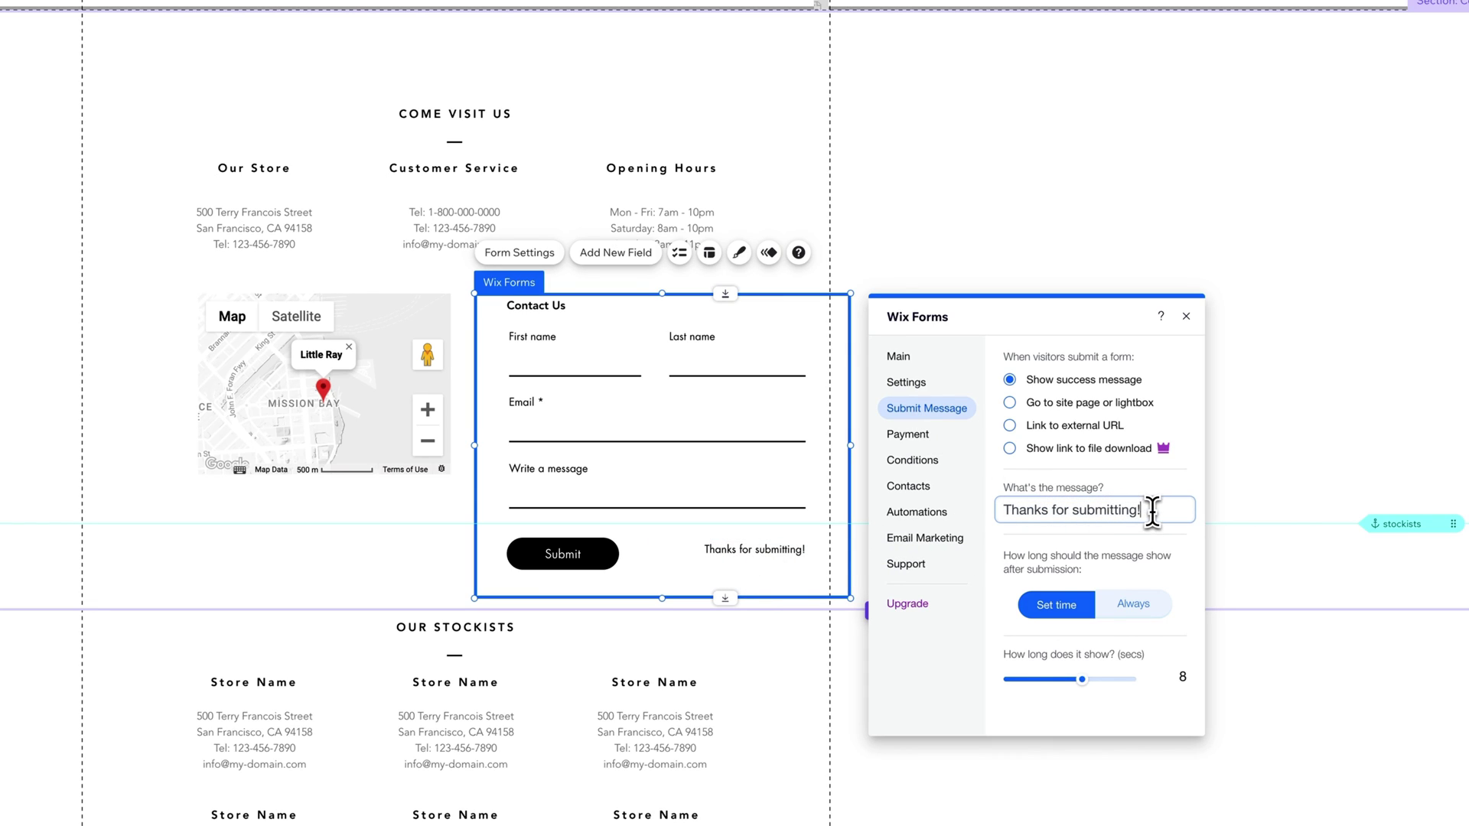
triple_click(991, 511)
type("Succes")
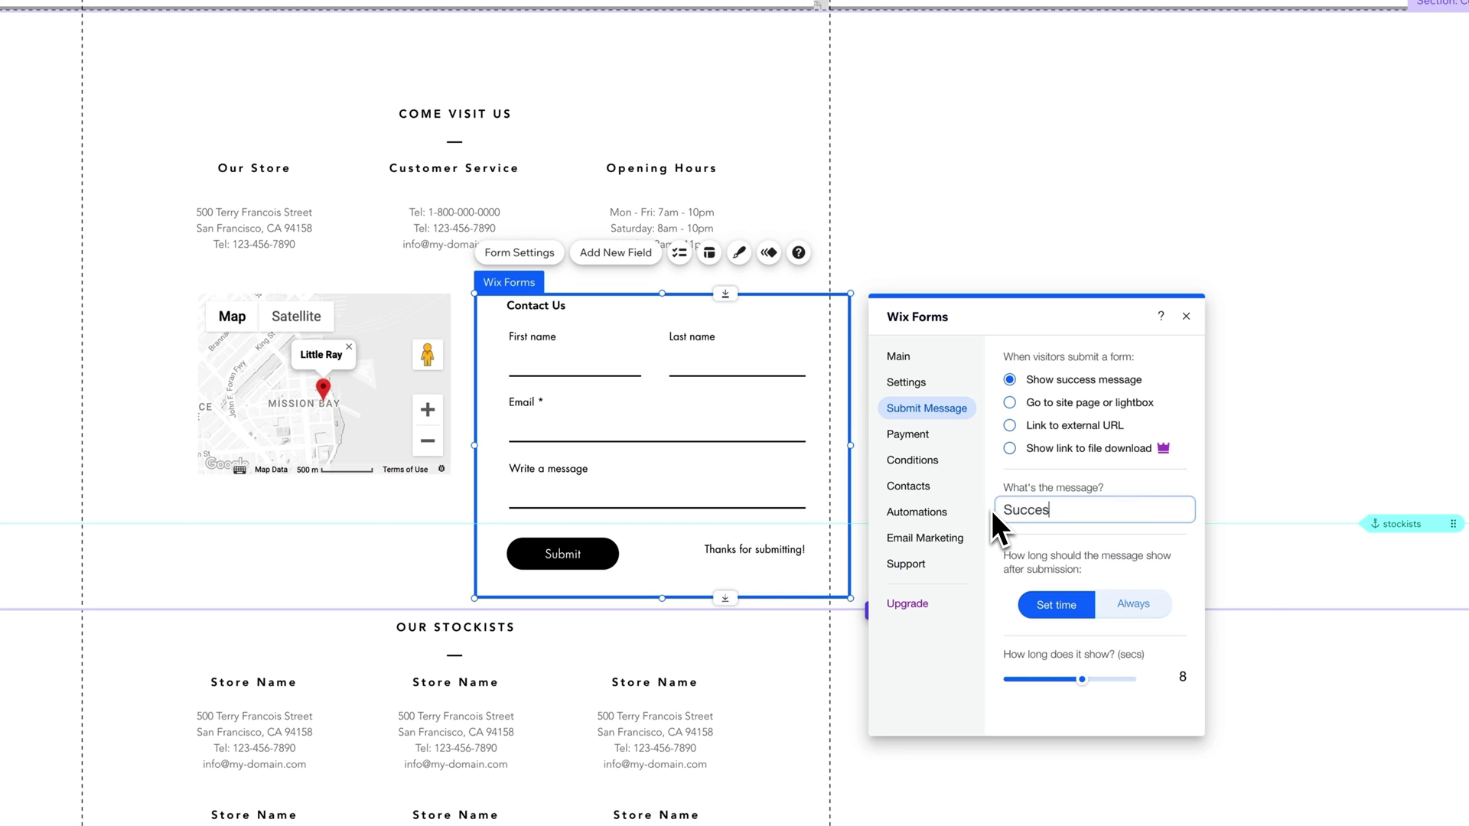
type("s!")
left_click(918, 440)
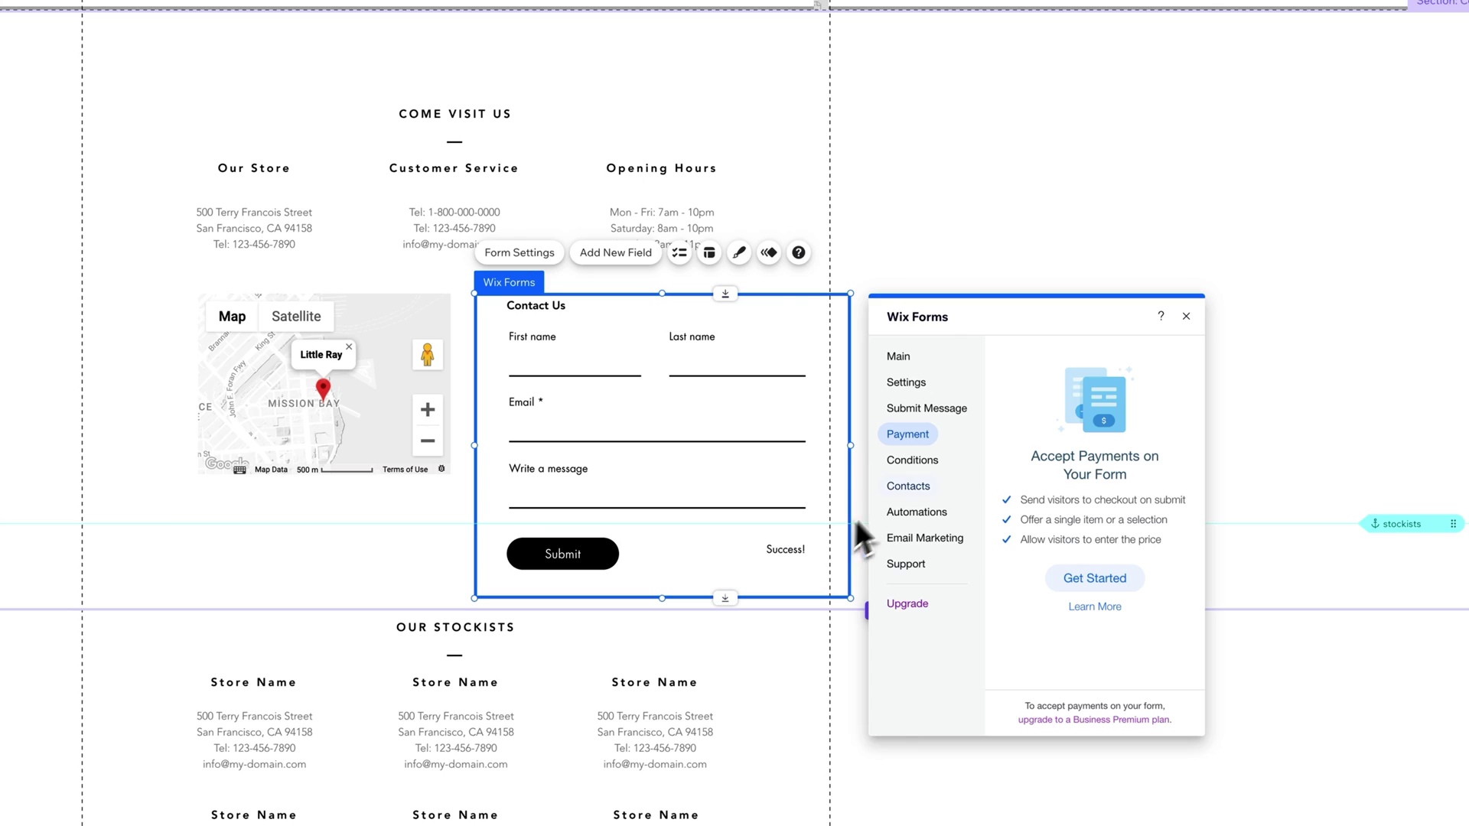
Step: Review the Conditions, Contacts, Automations, Email Marketing and Support sections of the form settings
left_click(926, 466)
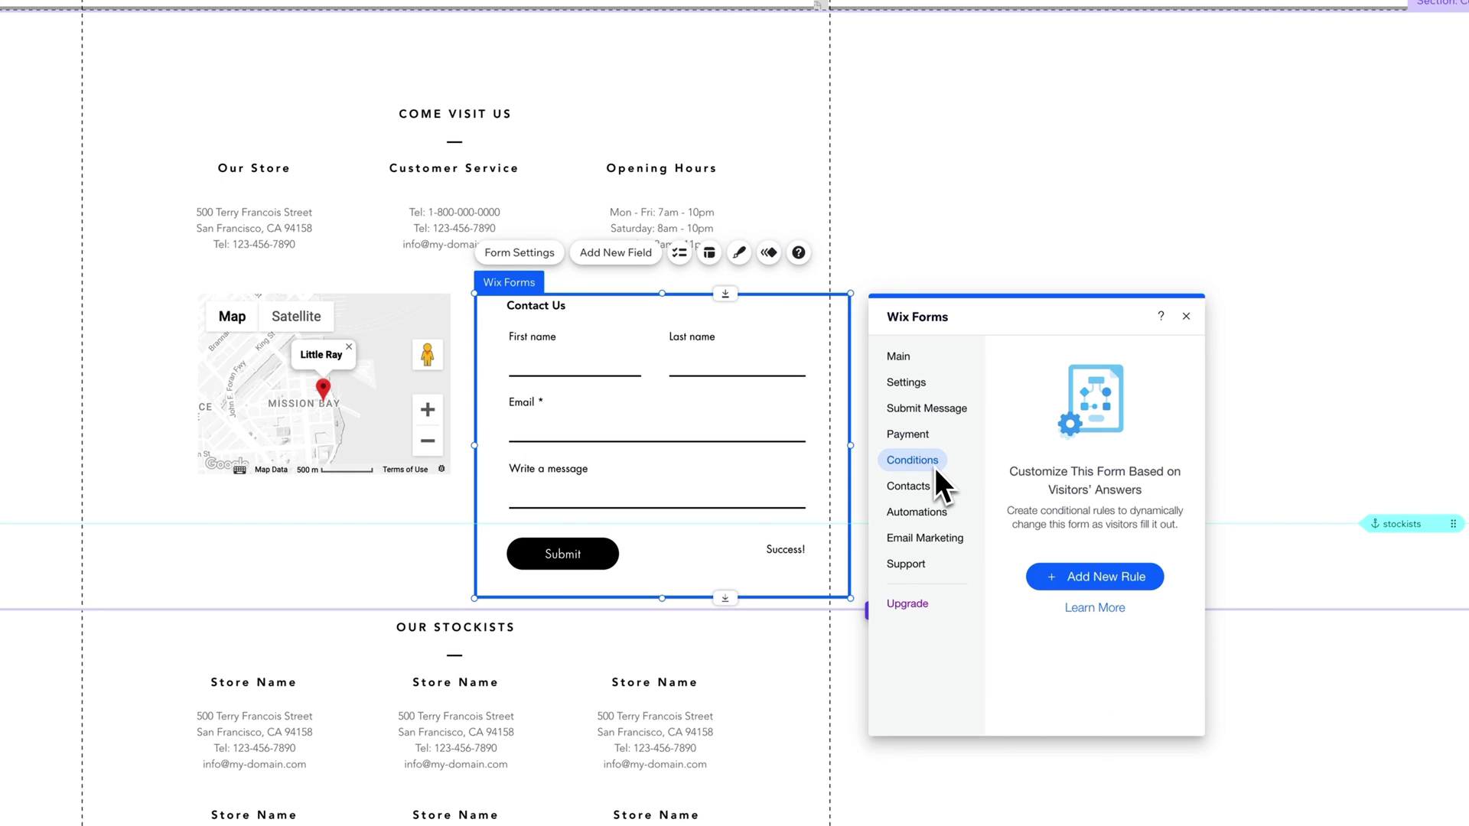
left_click(928, 489)
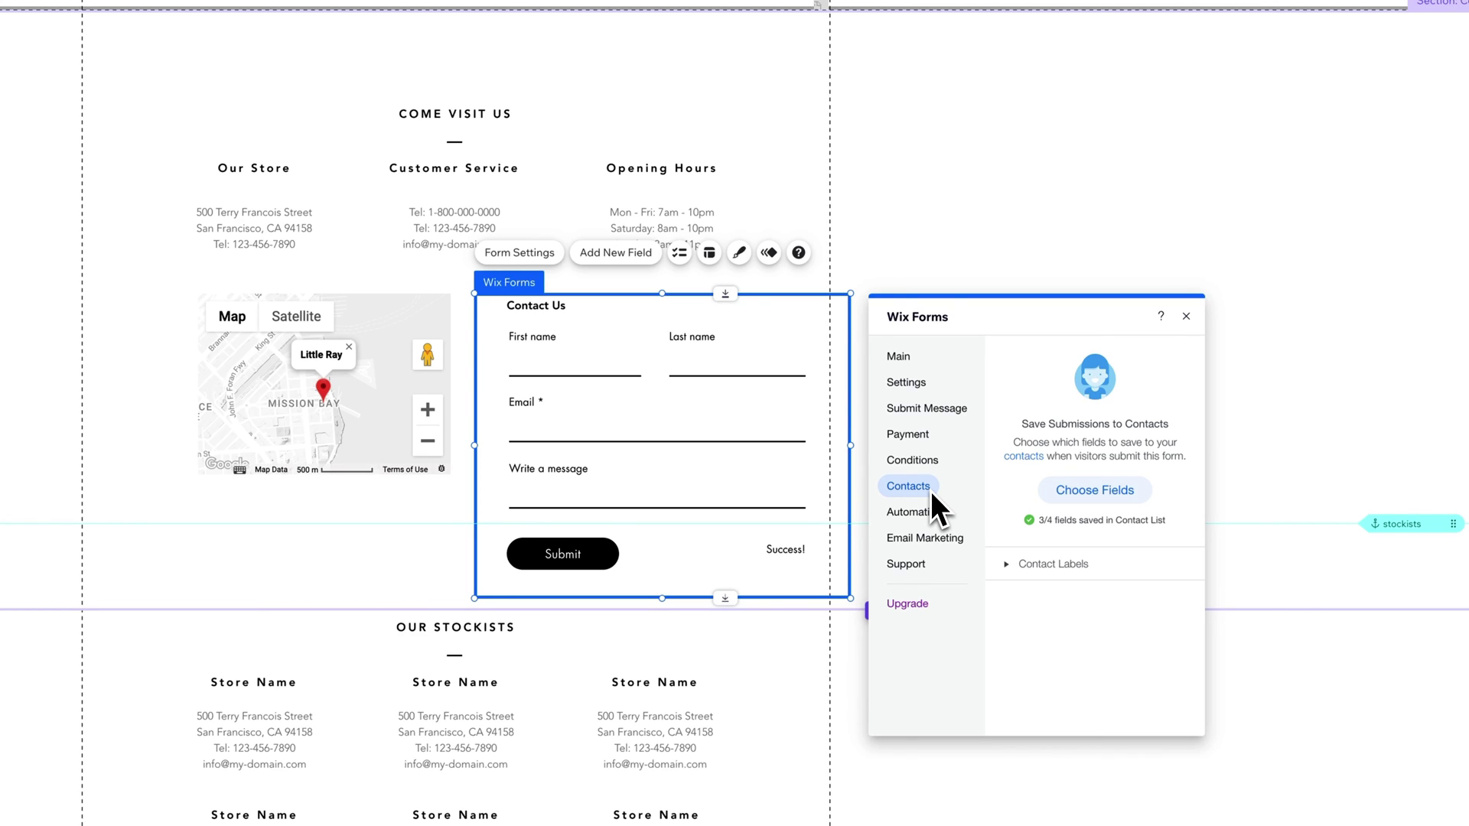
left_click(922, 514)
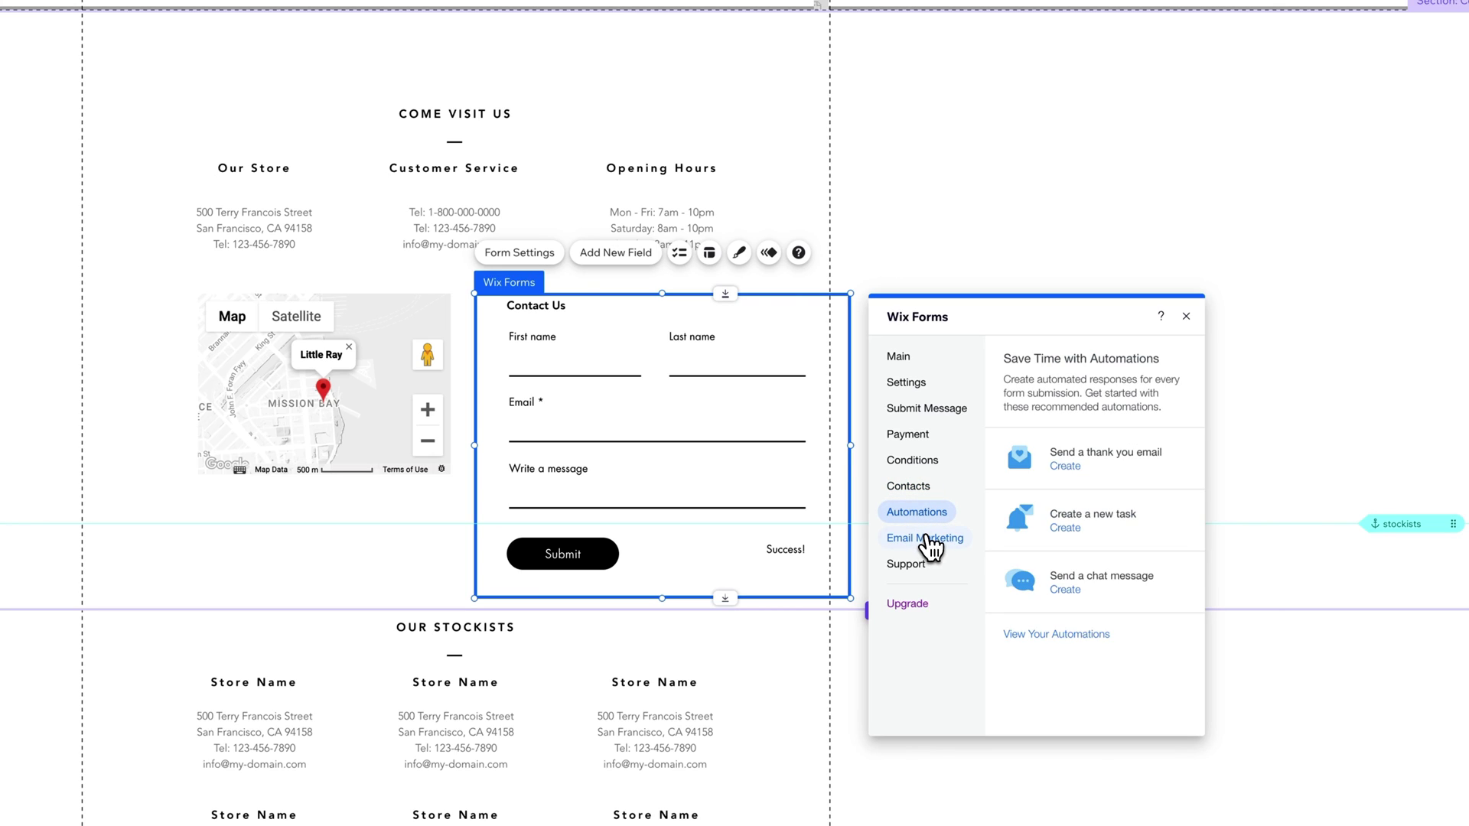
left_click(930, 546)
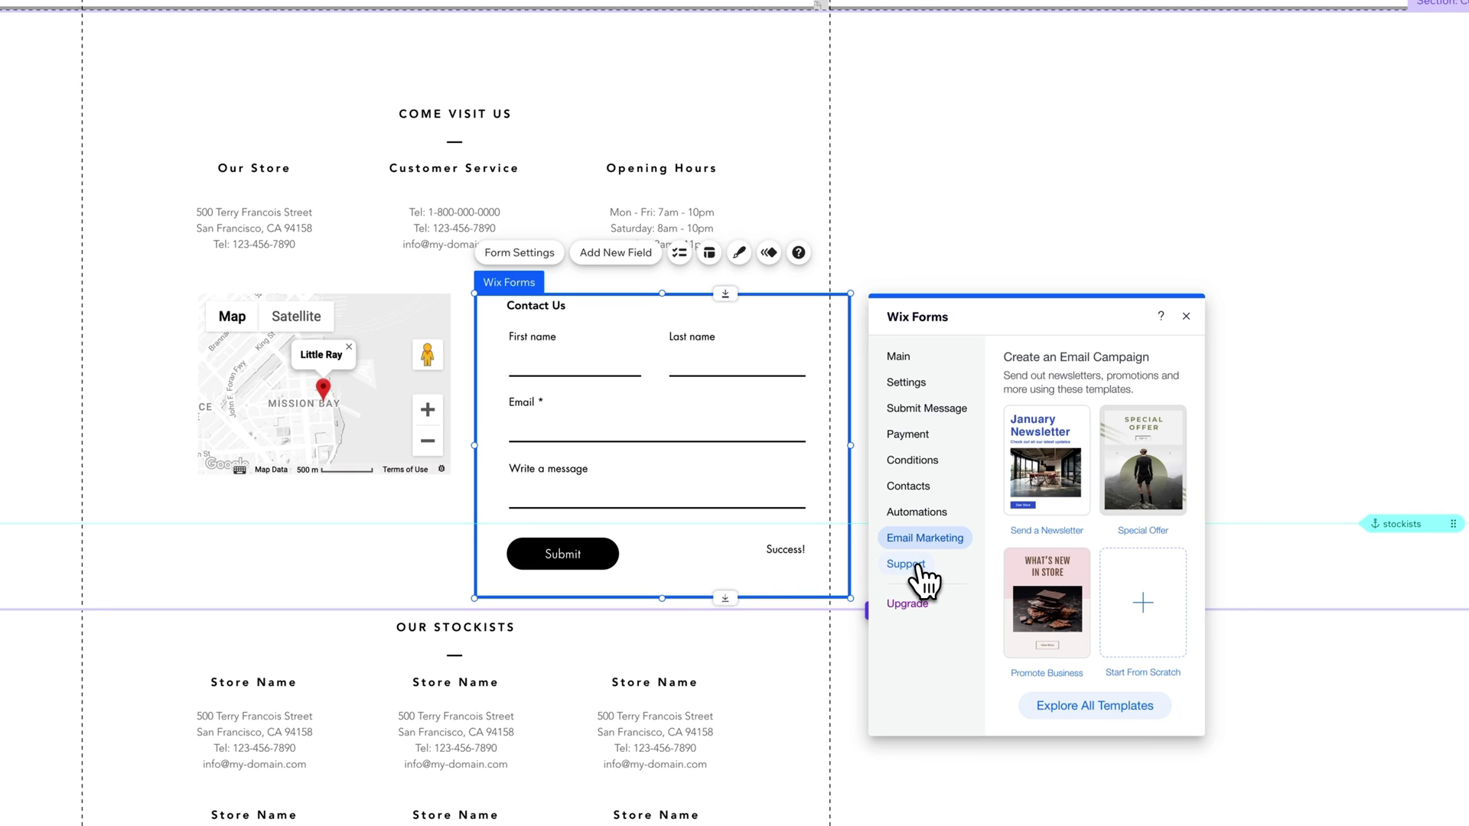
left_click(922, 566)
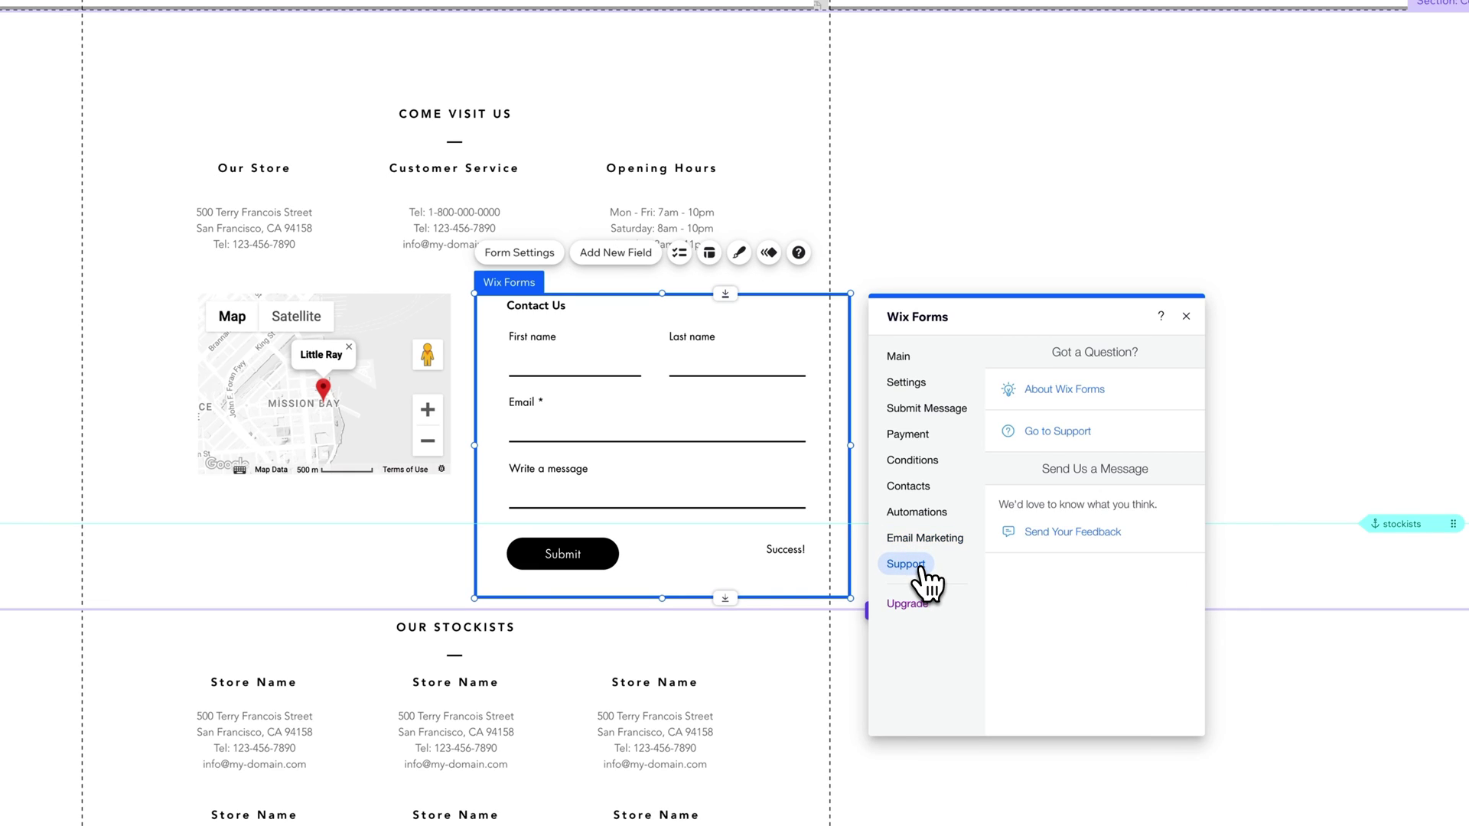
Step: Add a Phone field to the form from the Contact Fields list
left_click(1186, 317)
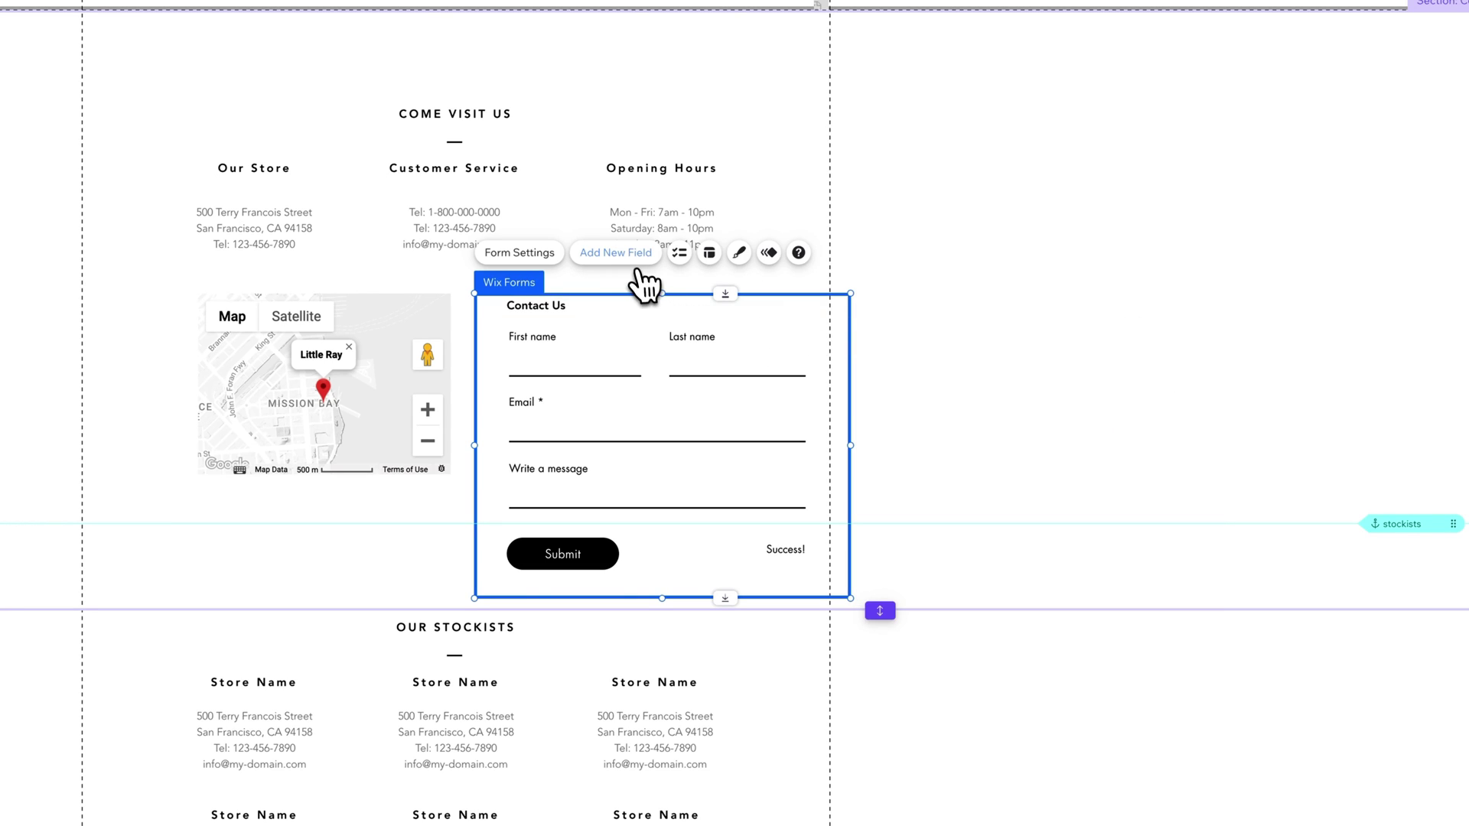
left_click(634, 260)
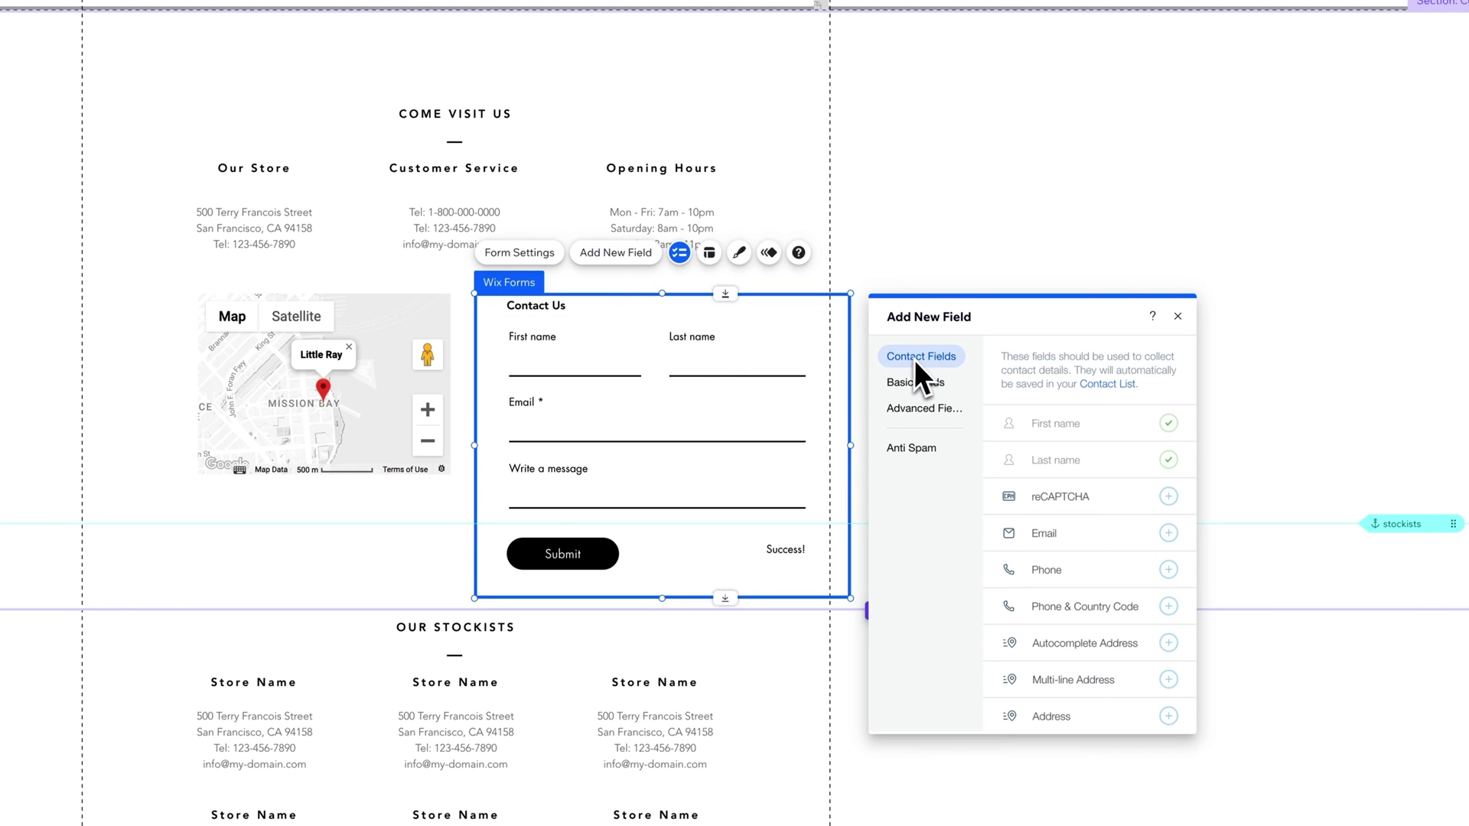
left_click(921, 384)
left_click(923, 413)
left_click(933, 358)
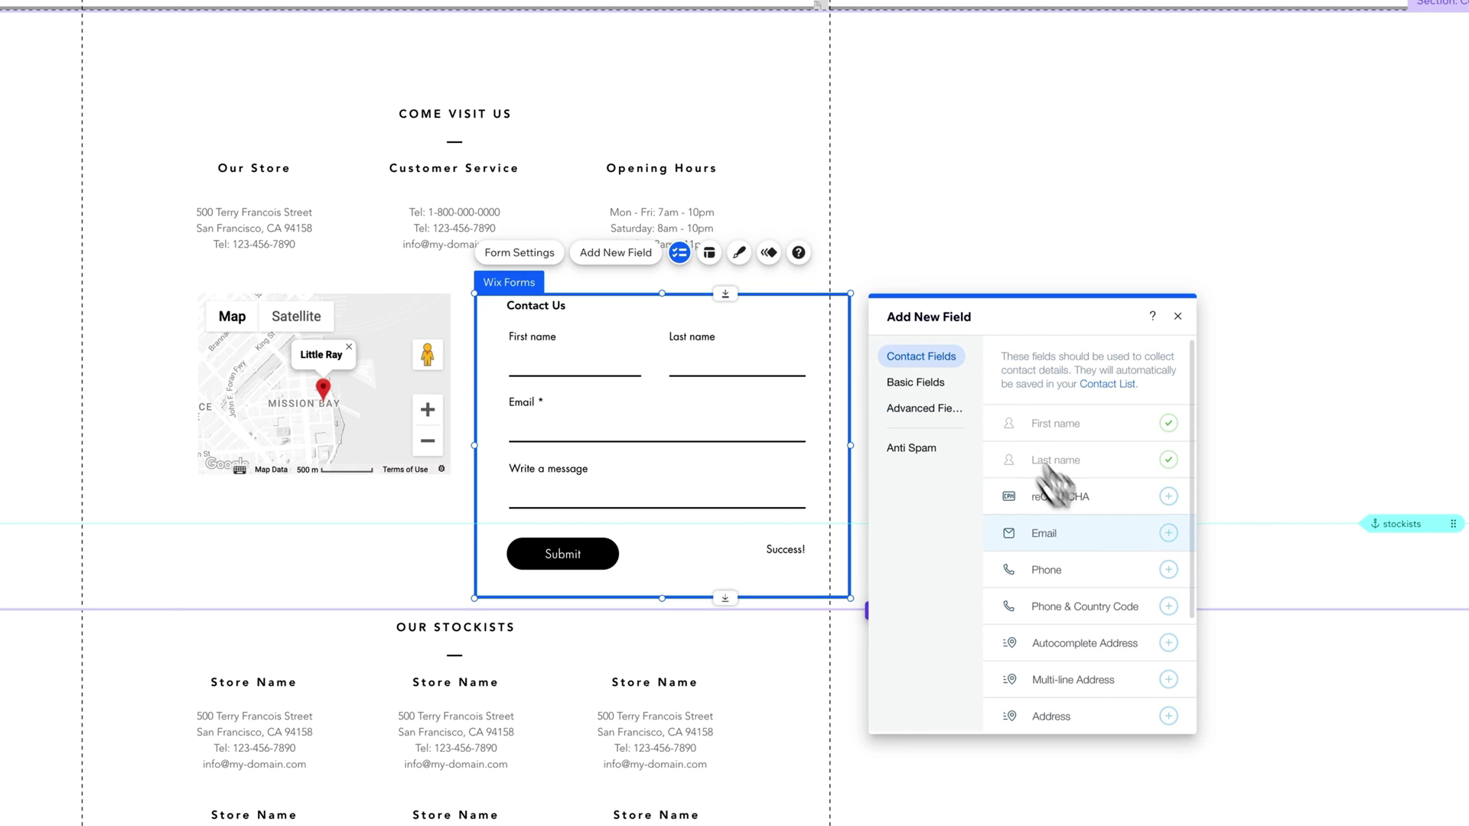
left_click(1169, 575)
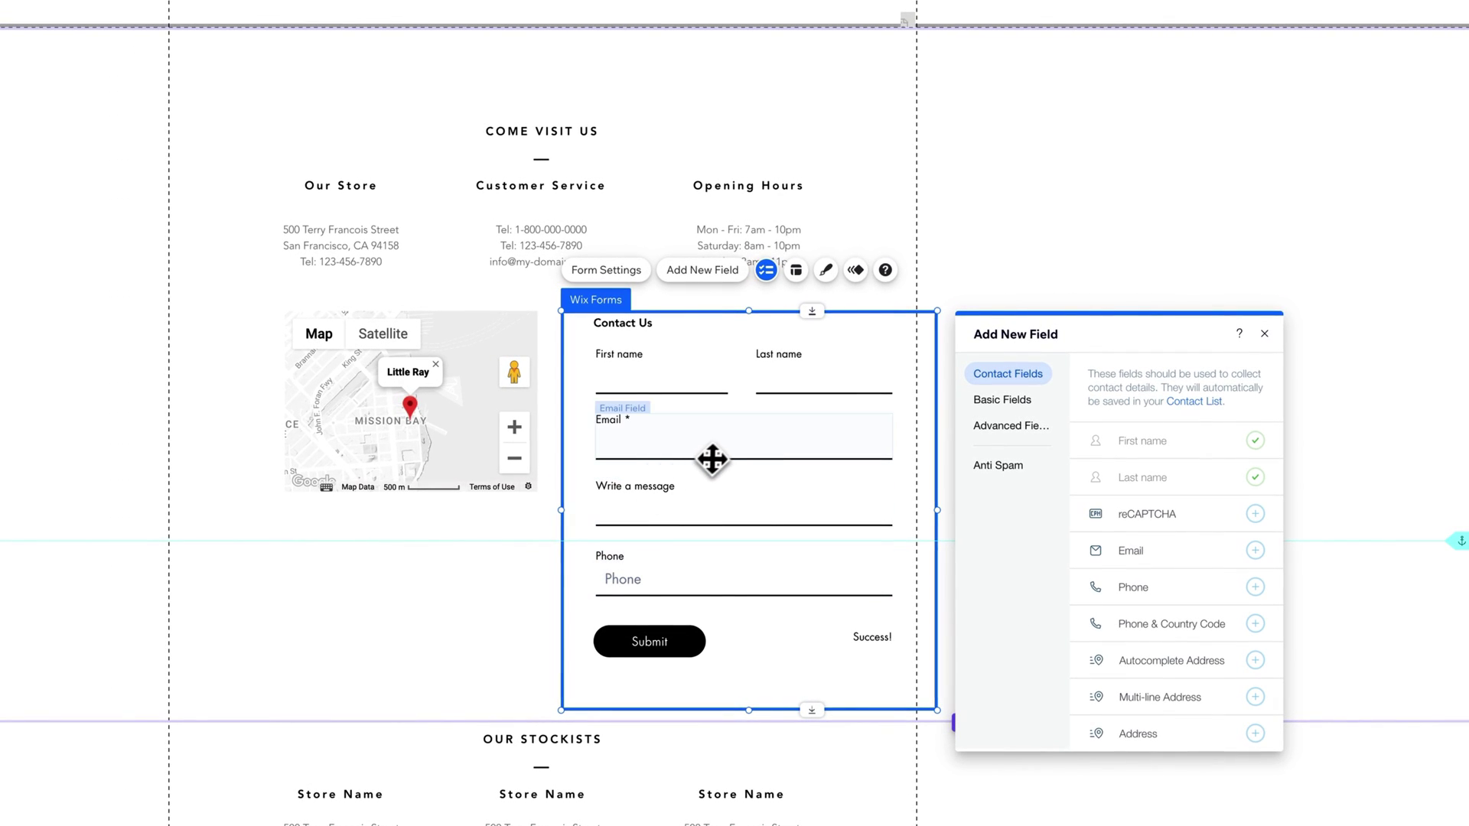
Step: Narrow the Email field to half width and place the resized Phone field beside it
left_click(712, 458)
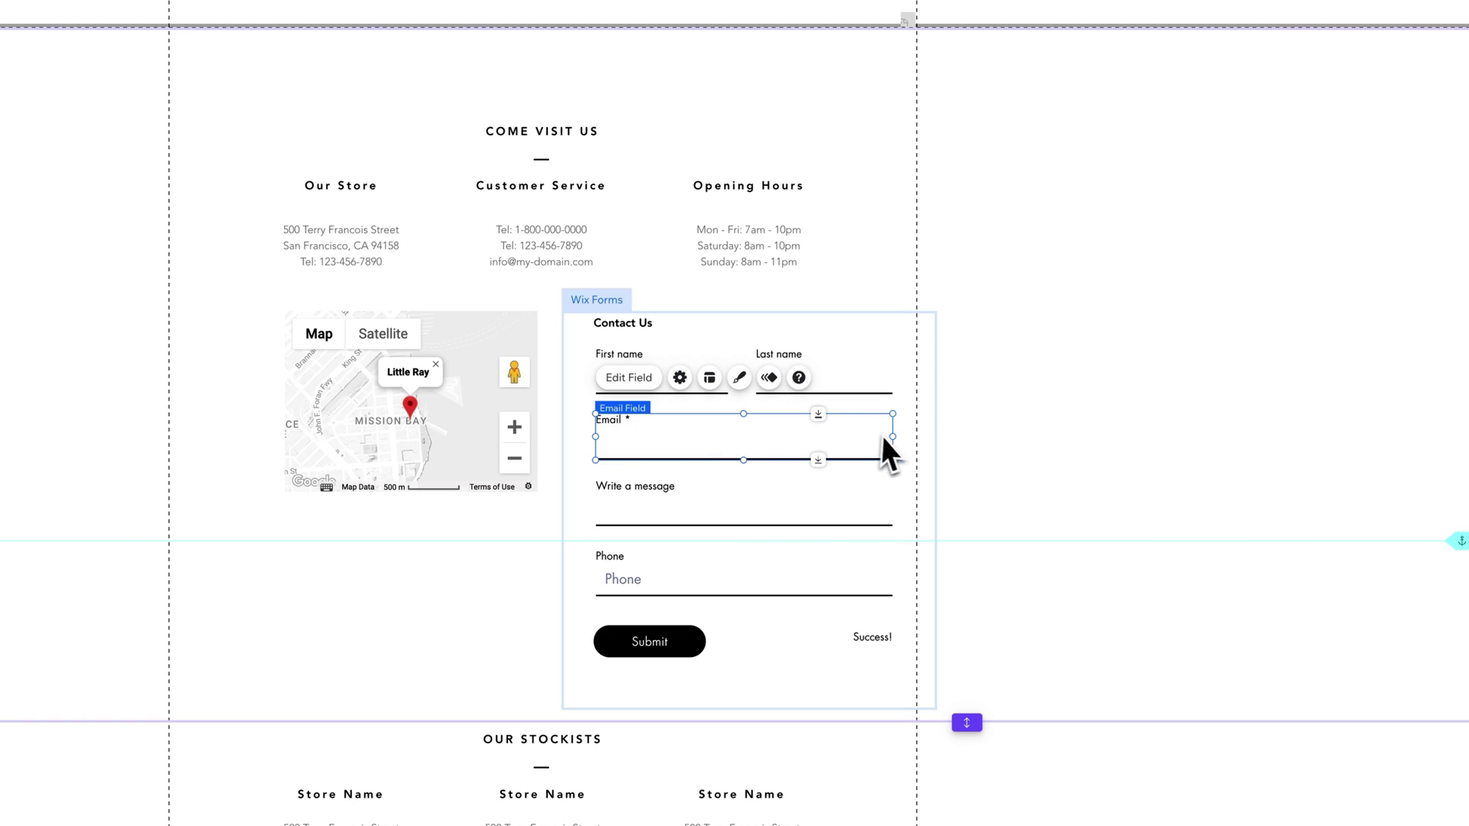
left_click_drag(892, 436, 728, 440)
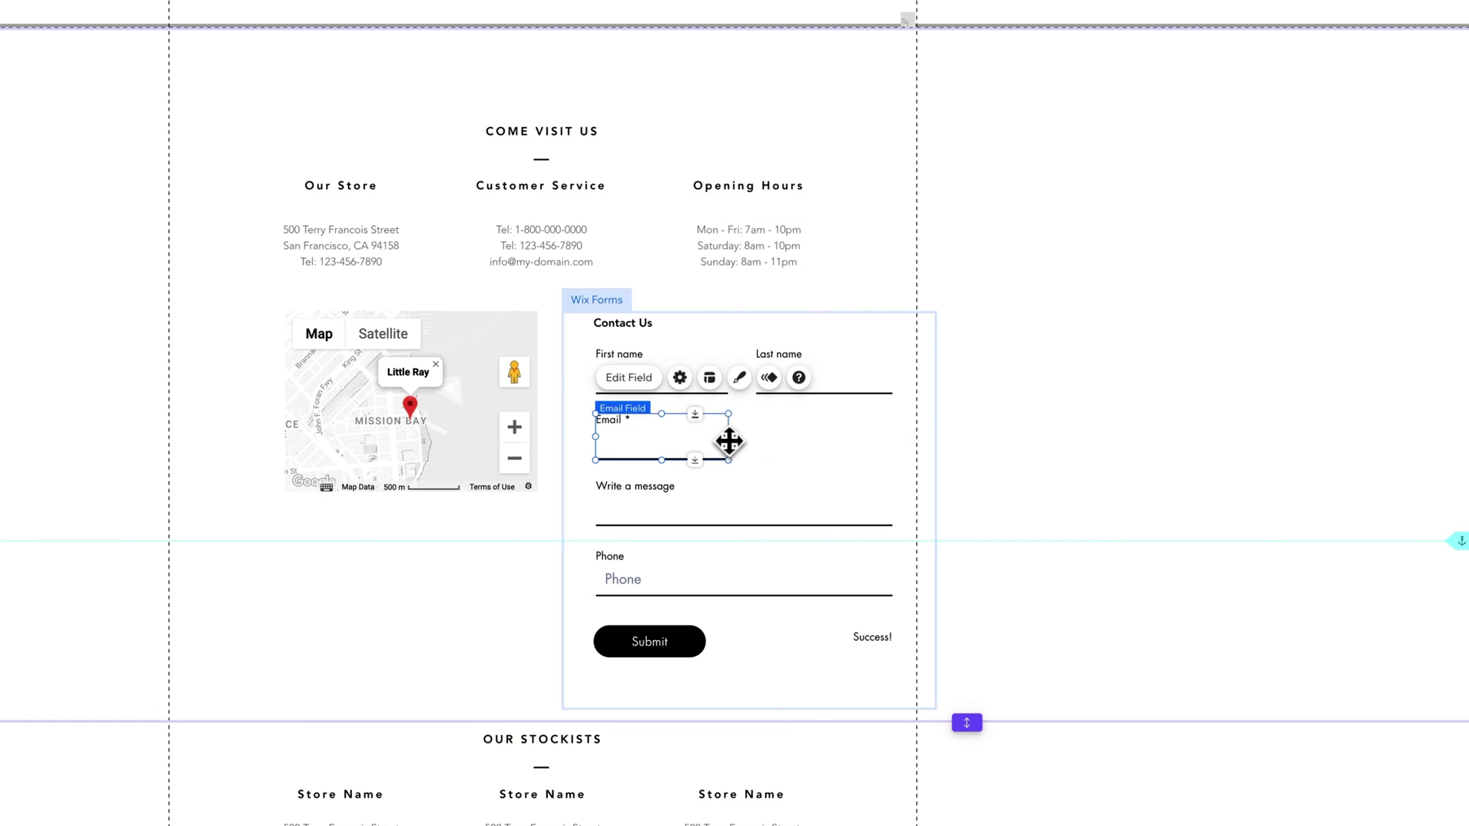
left_click(610, 558)
left_click_drag(610, 558, 778, 426)
left_click_drag(641, 439, 756, 436)
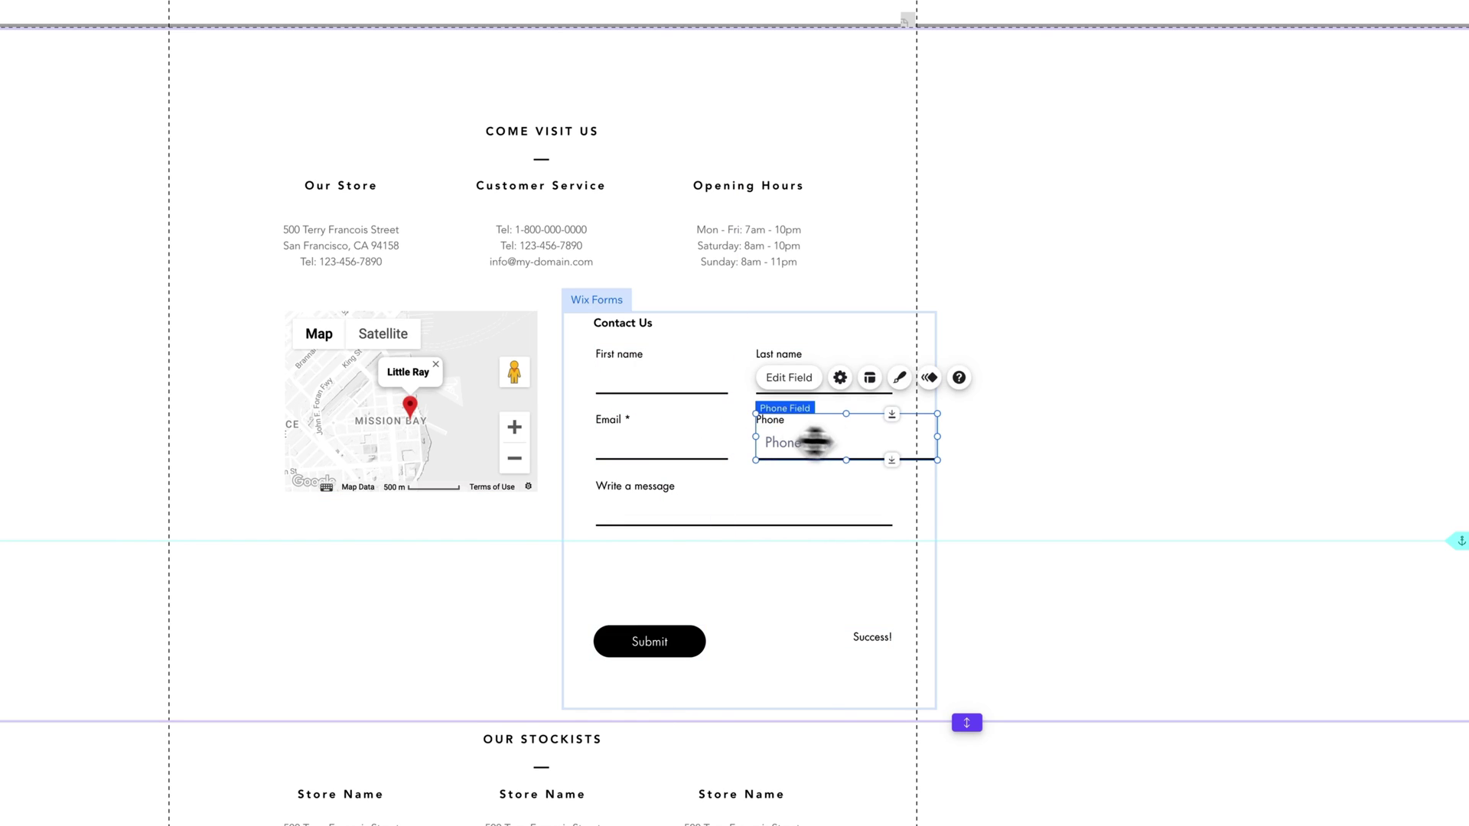
left_click_drag(932, 442, 893, 436)
left_click(915, 461)
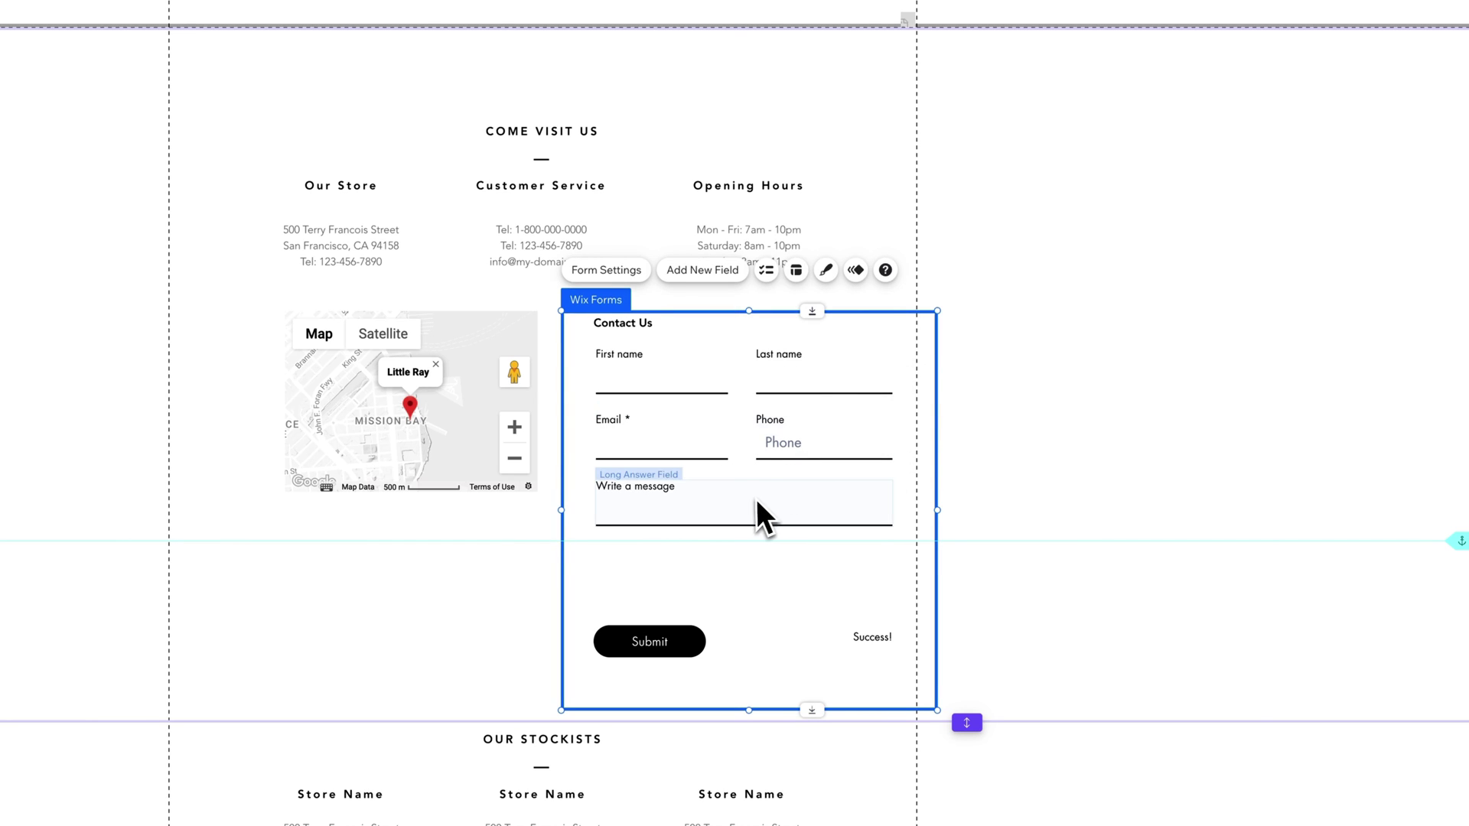
left_click(703, 277)
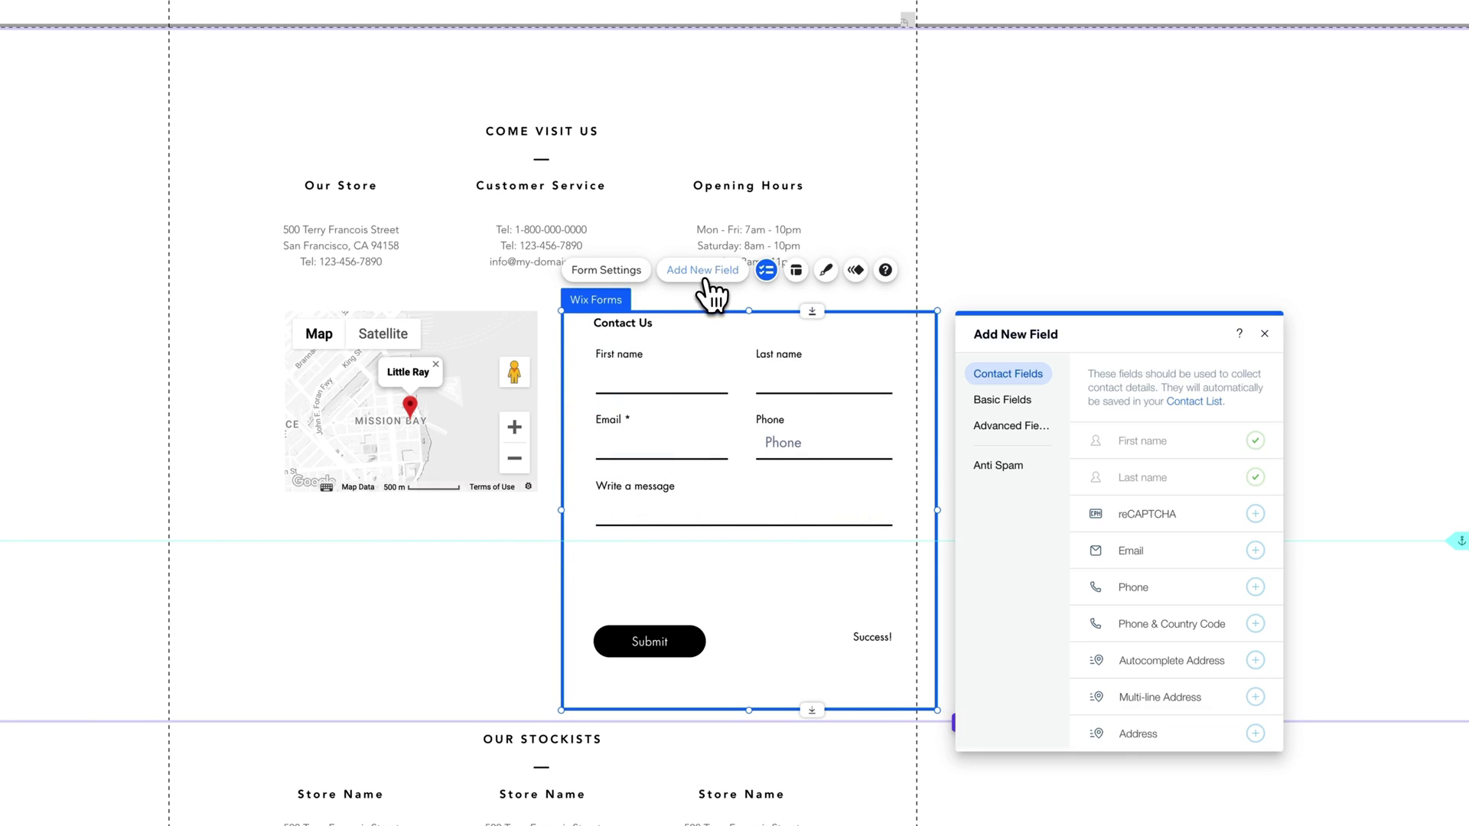
scroll(1140, 536, "down", 2)
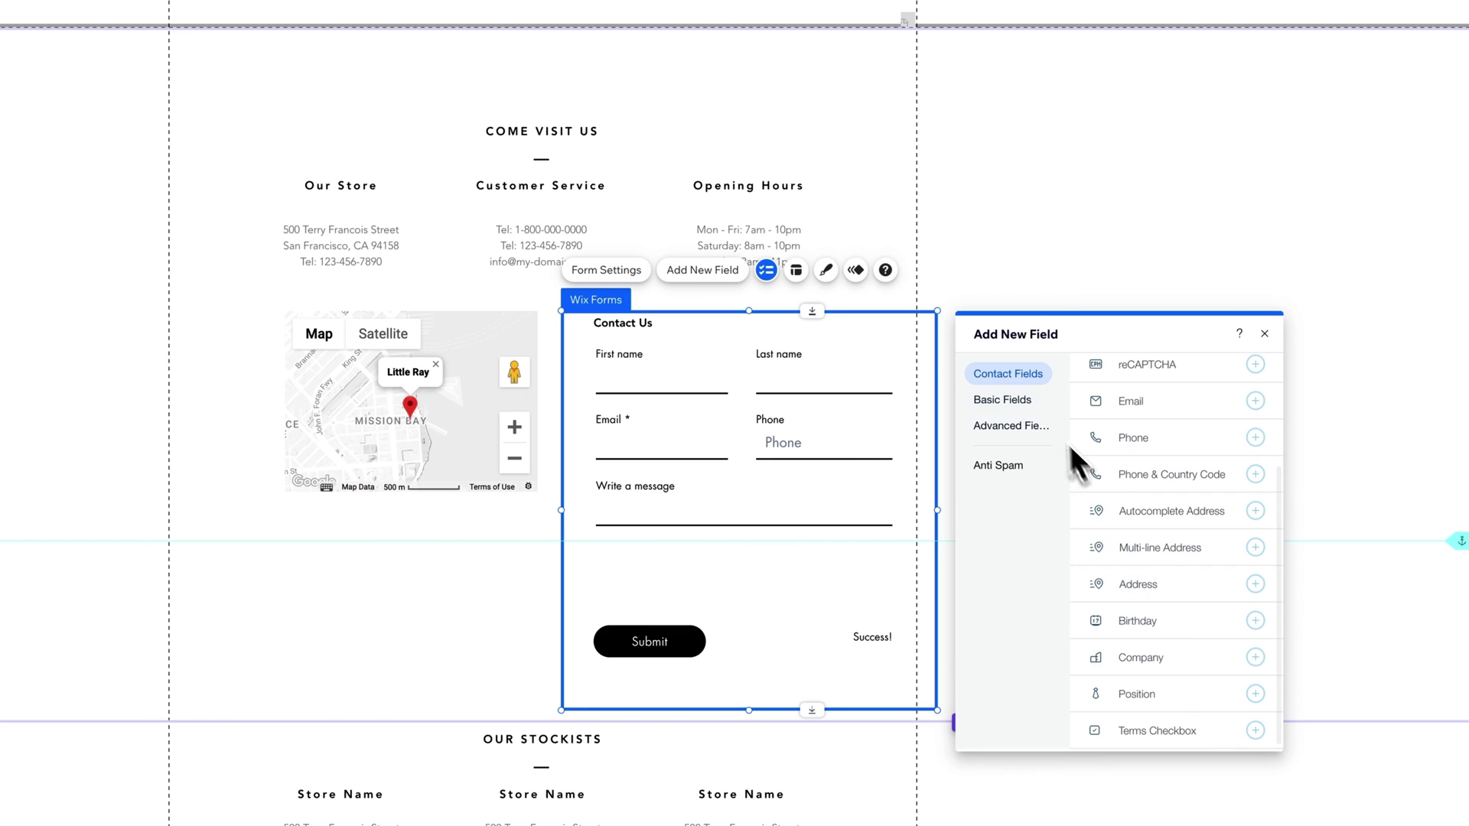
left_click(1020, 398)
scroll(1163, 458, "up", 2)
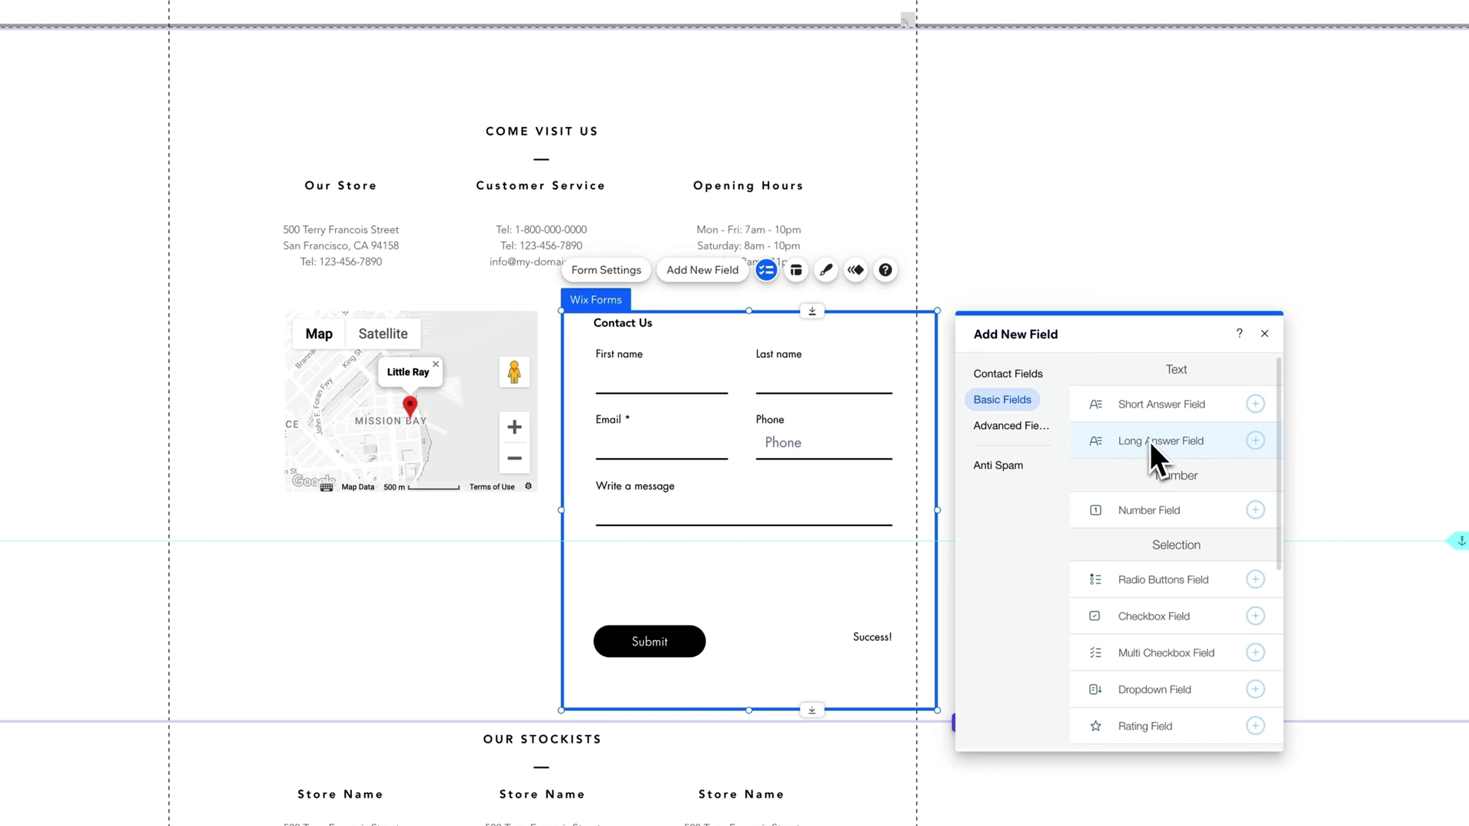
left_click(1021, 426)
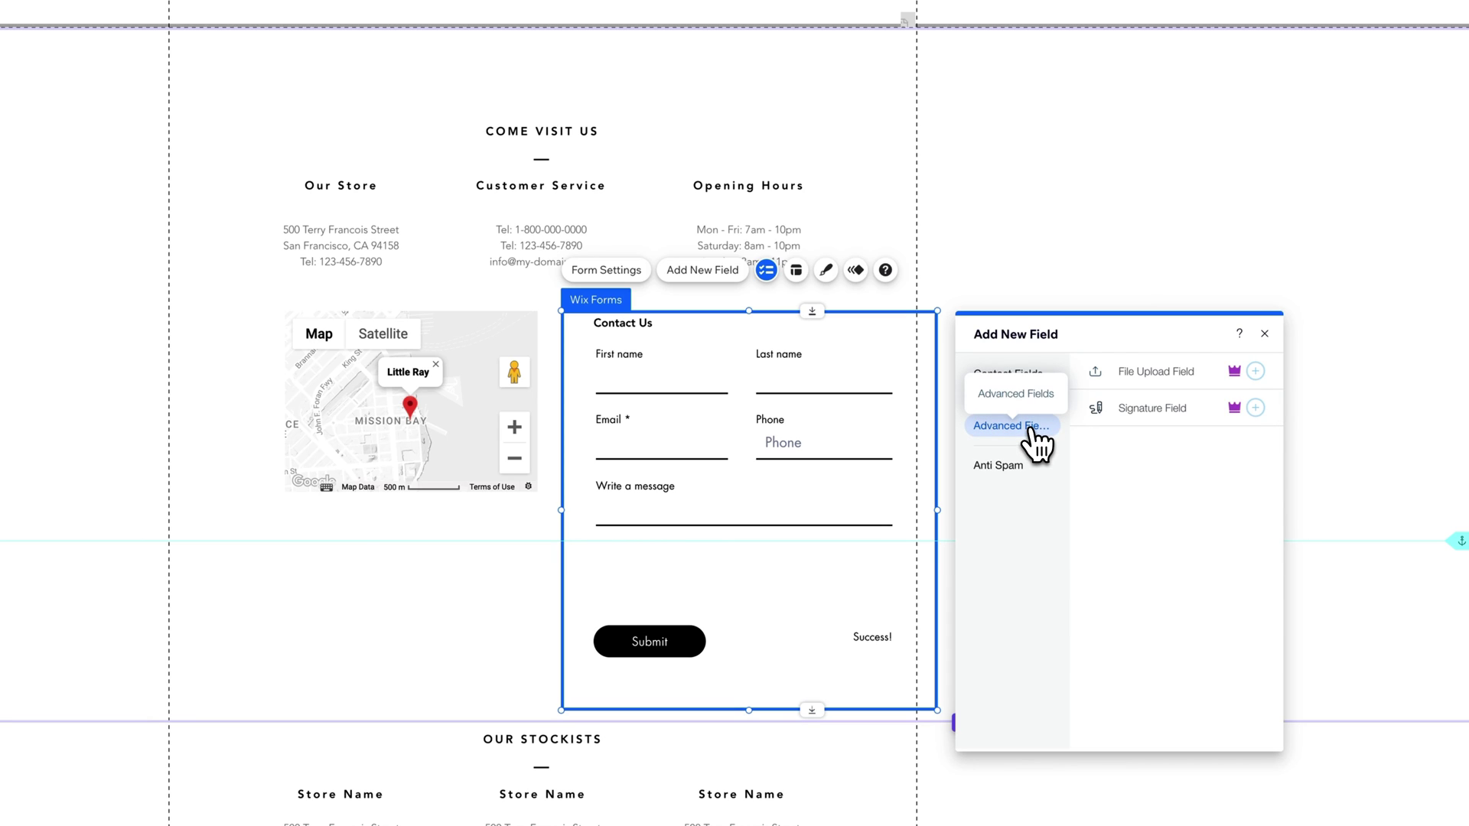
left_click(1024, 465)
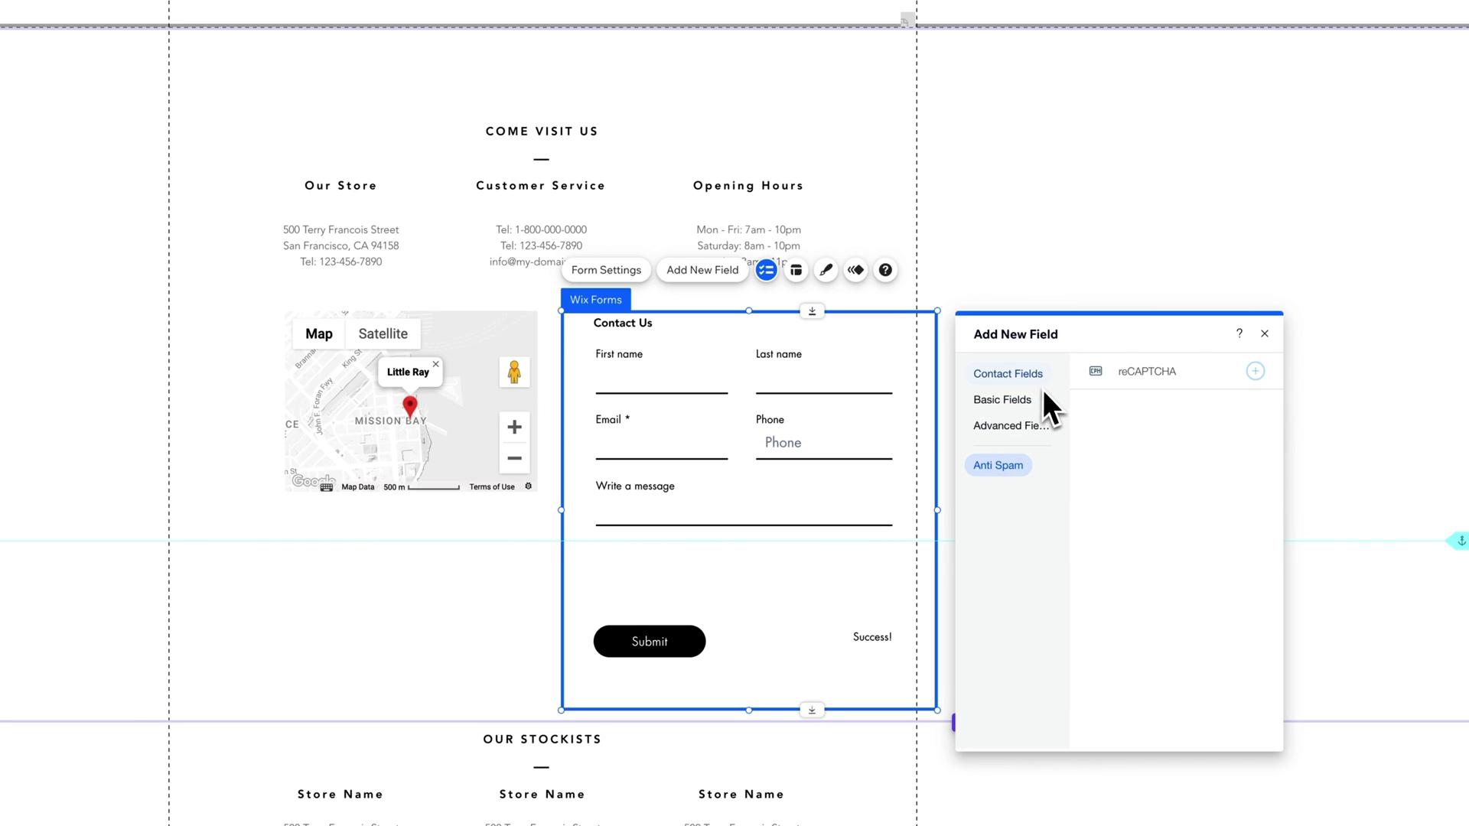
left_click(1263, 333)
left_click(677, 220)
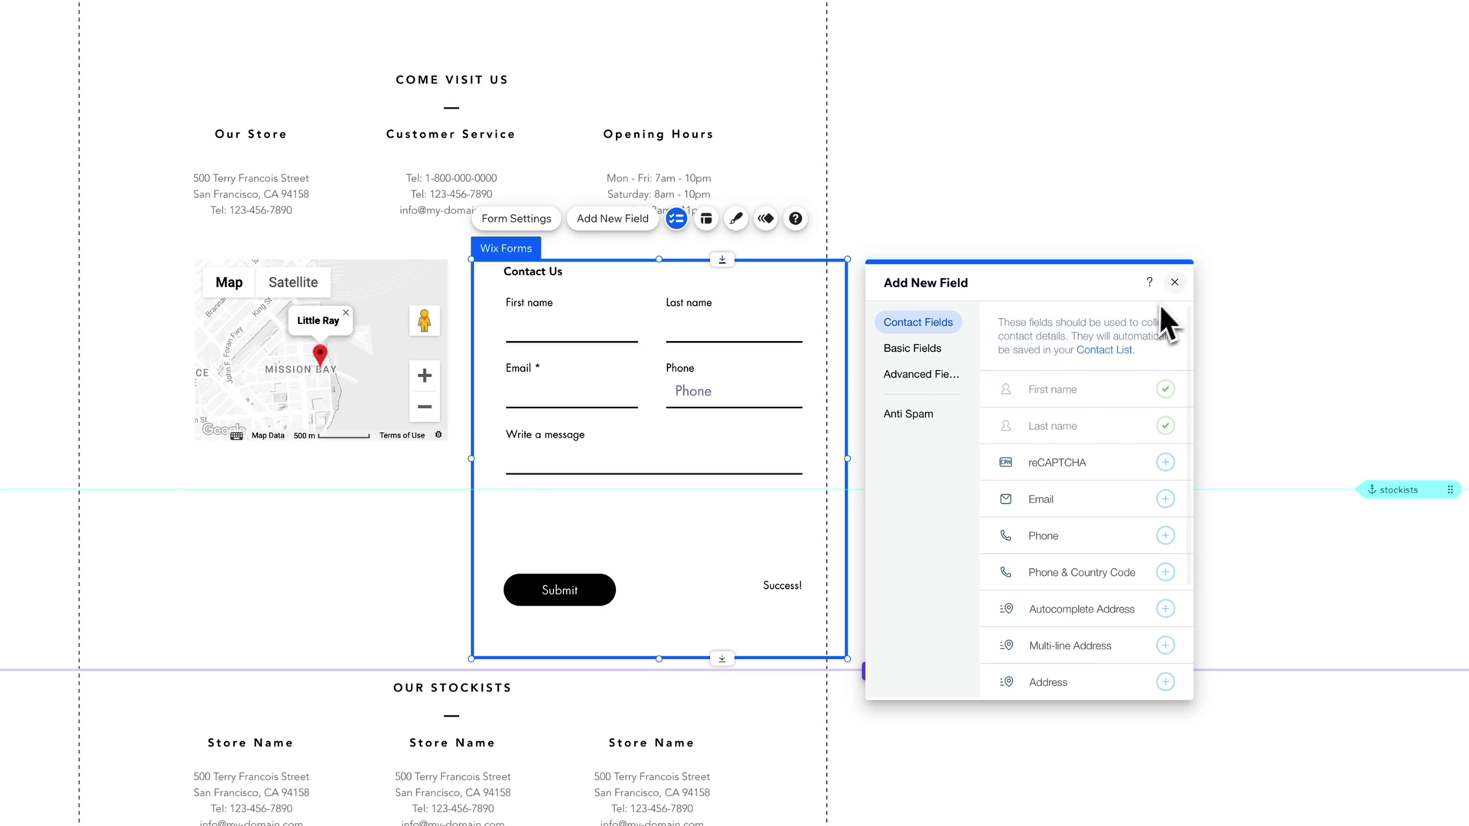
Step: In Form Layout, keep field titles left-aligned and set placeholder padding to 10px
left_click(705, 220)
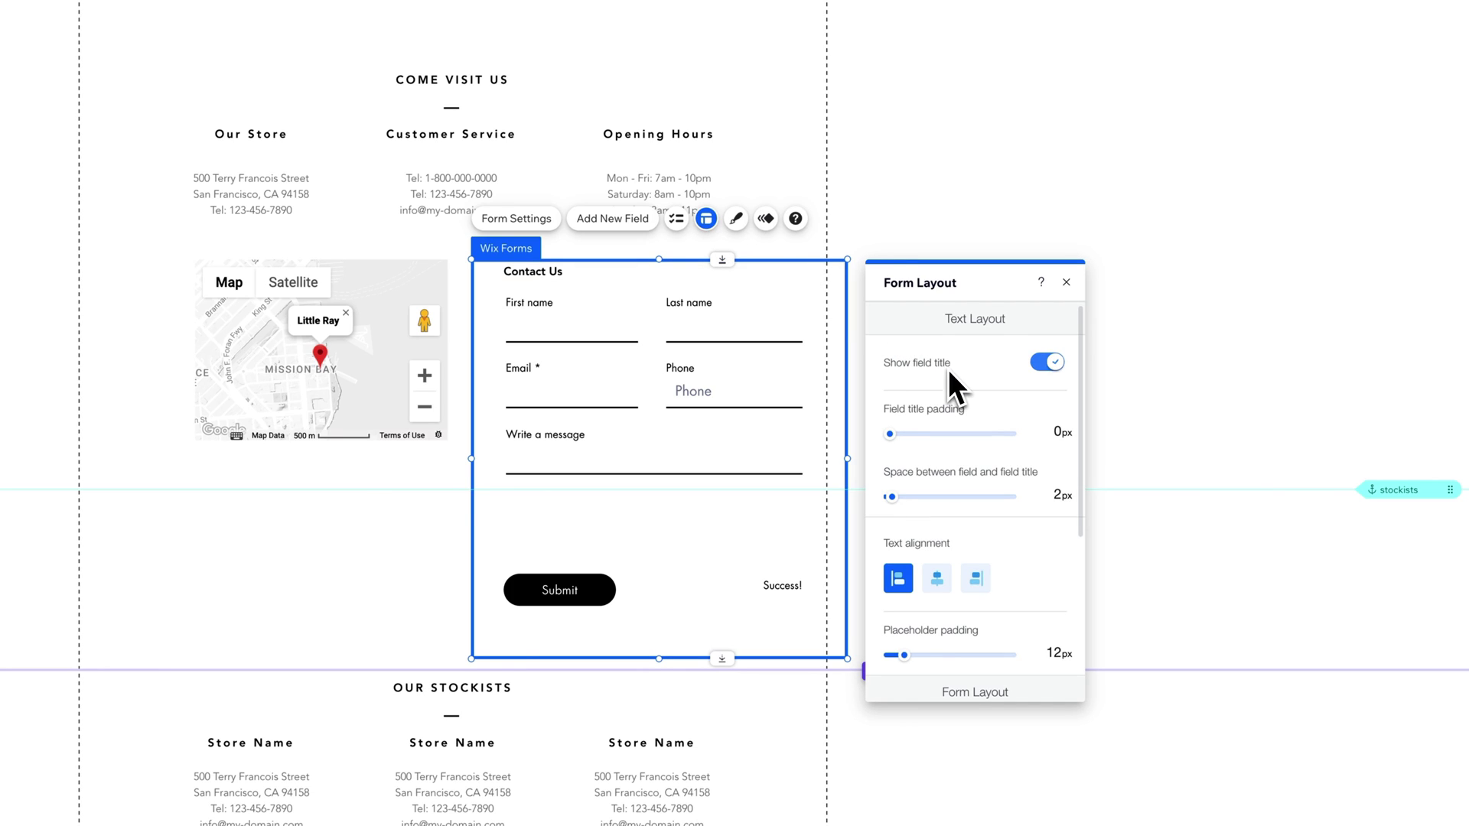
left_click_drag(890, 434, 889, 433)
left_click_drag(892, 497, 893, 497)
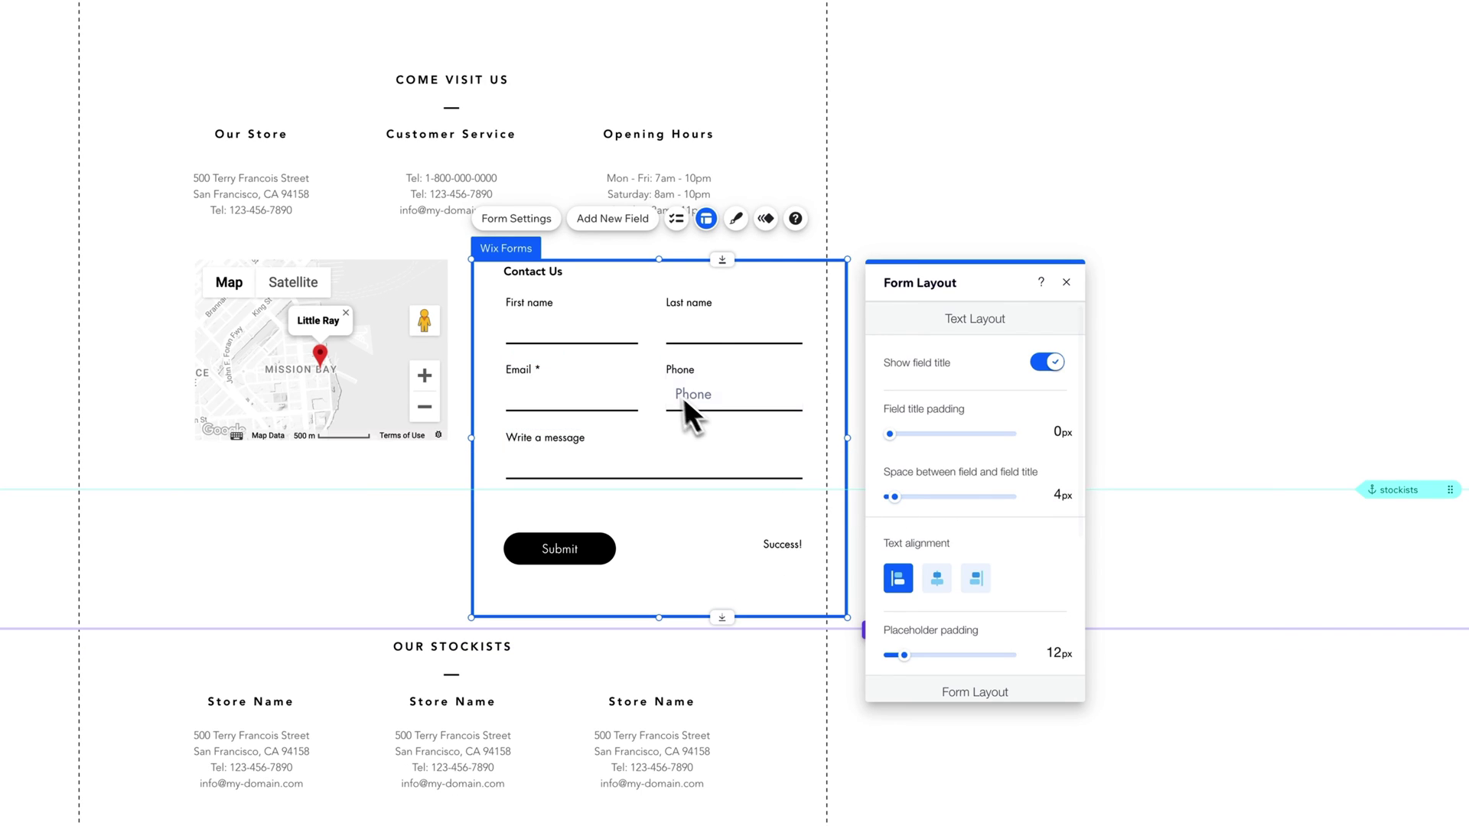
left_click(937, 582)
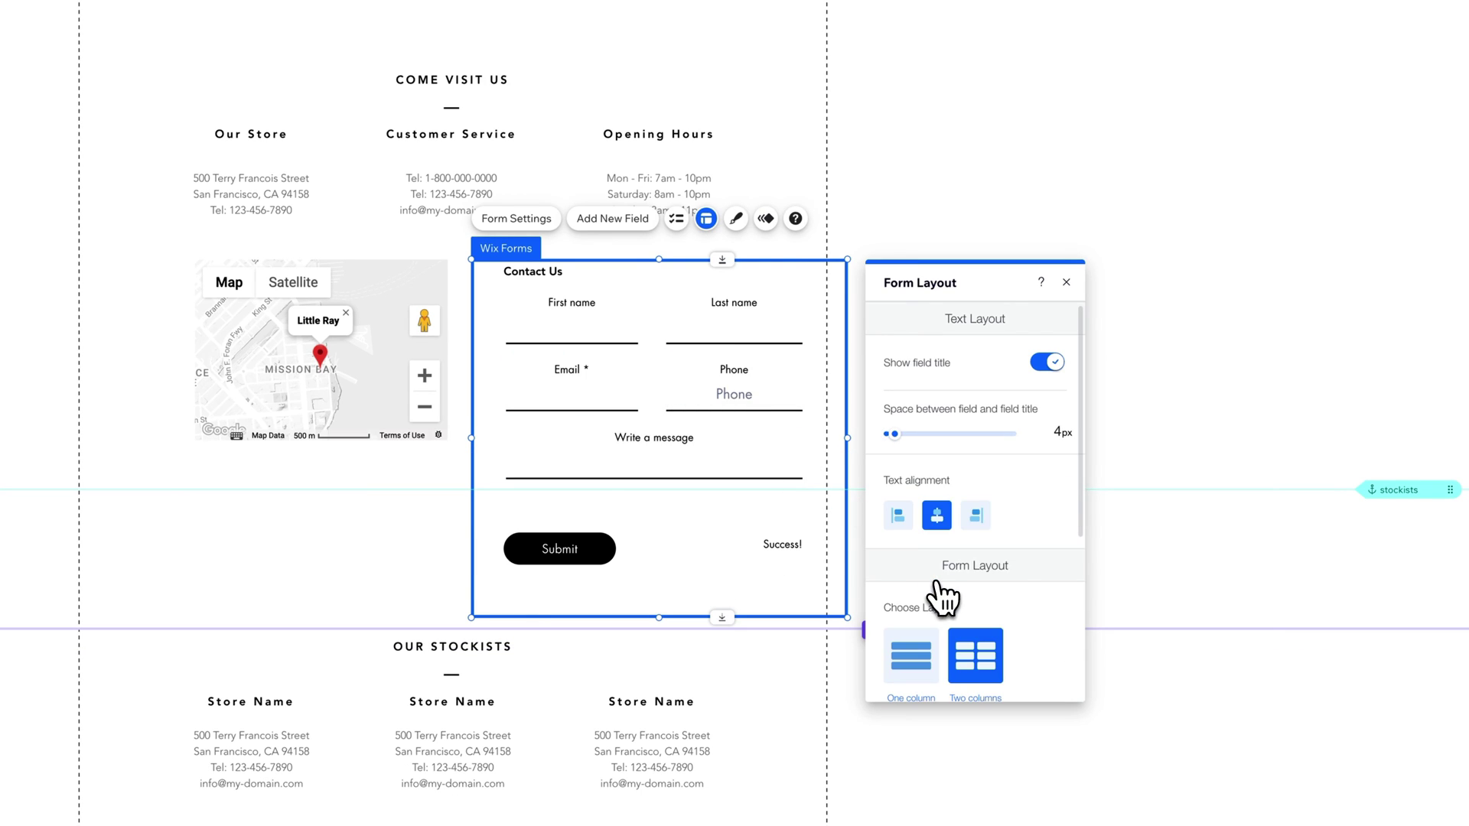
left_click(907, 517)
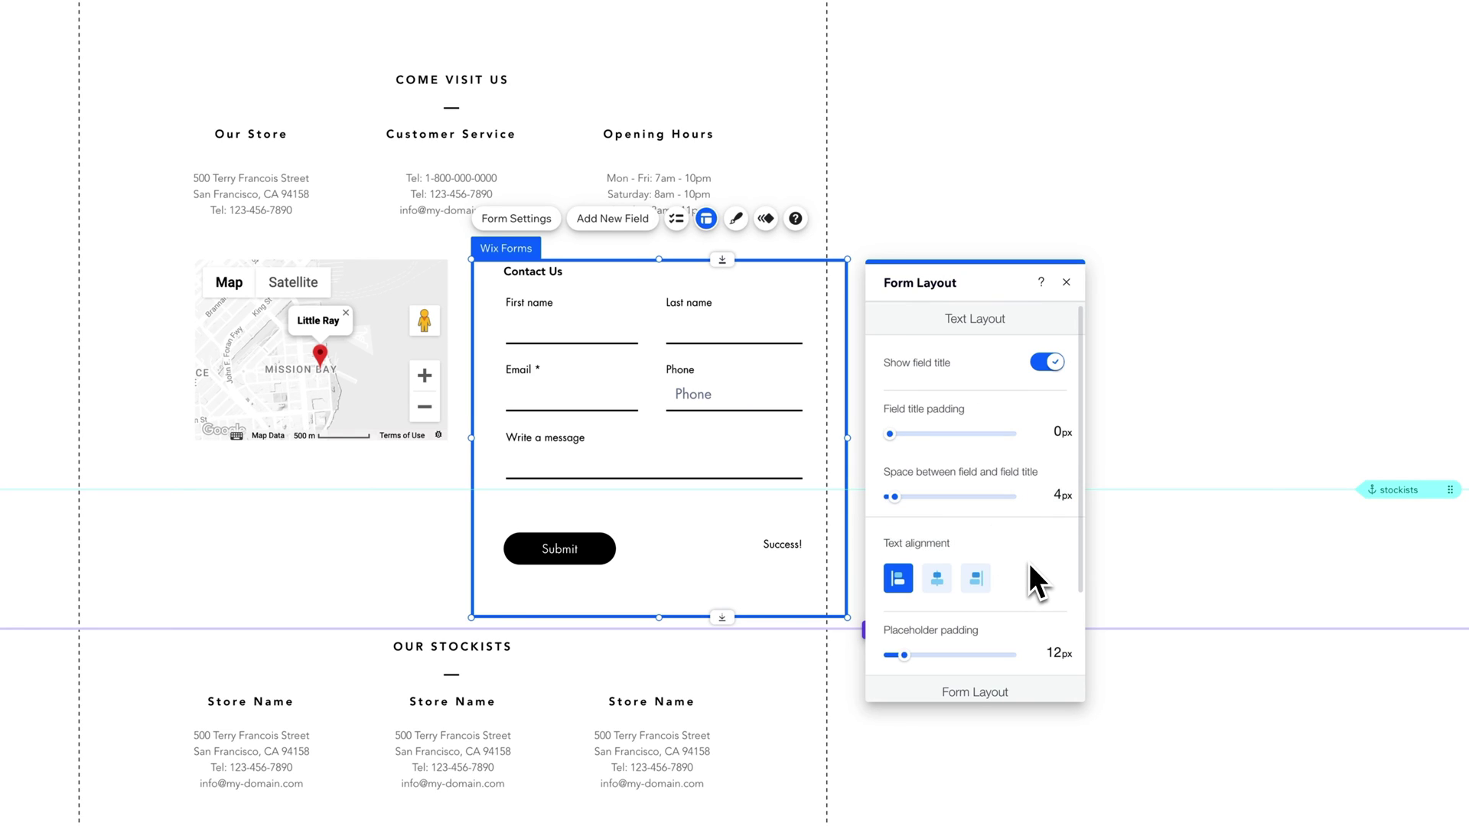
scroll(1032, 562, "down", 2)
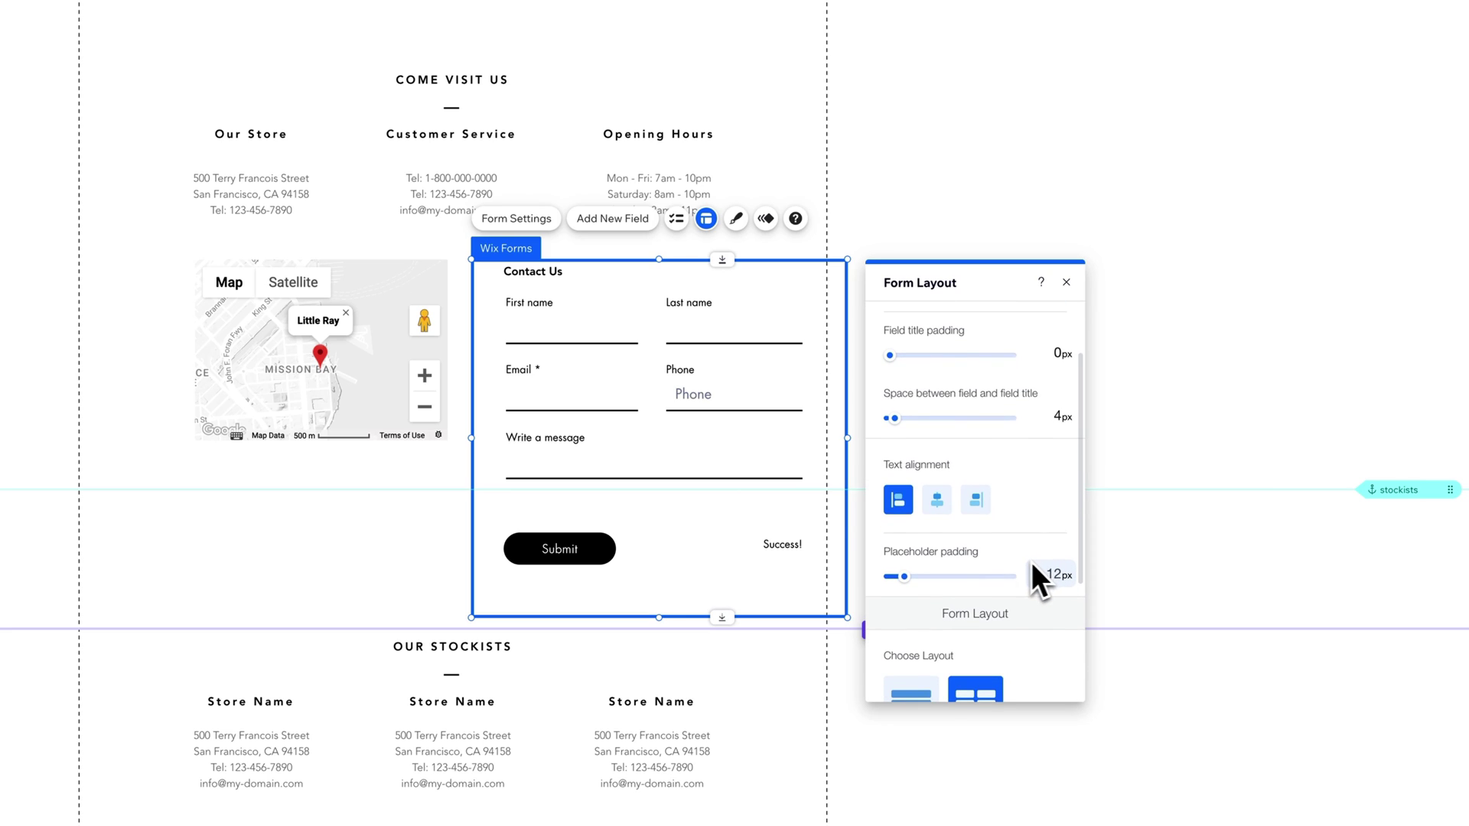
left_click_drag(904, 576, 901, 579)
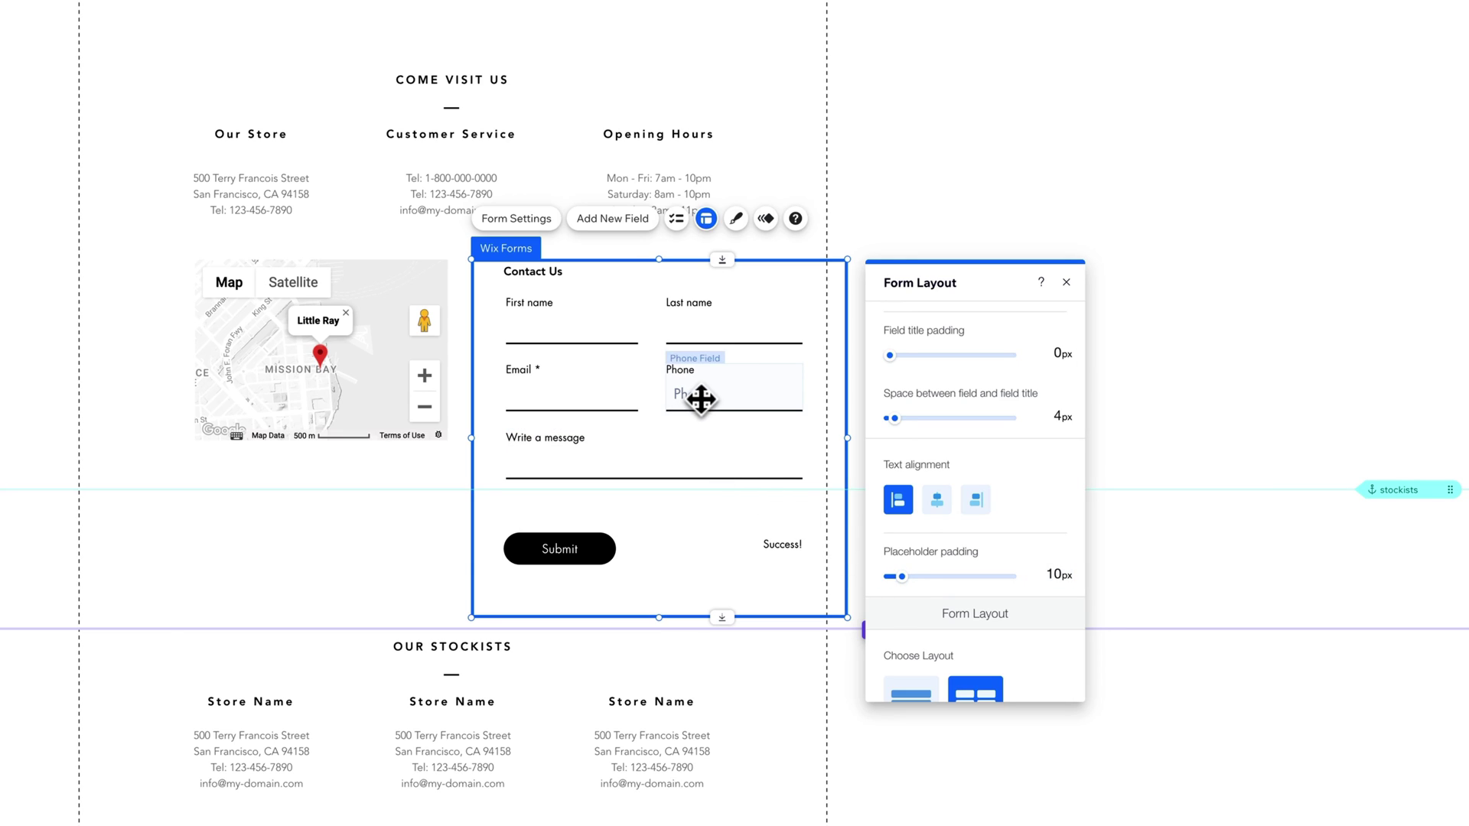
Step: Inspect the Phone field's settings without changes, then return to the form's layout panel
left_click(699, 398)
double_click(693, 397)
left_click(885, 562)
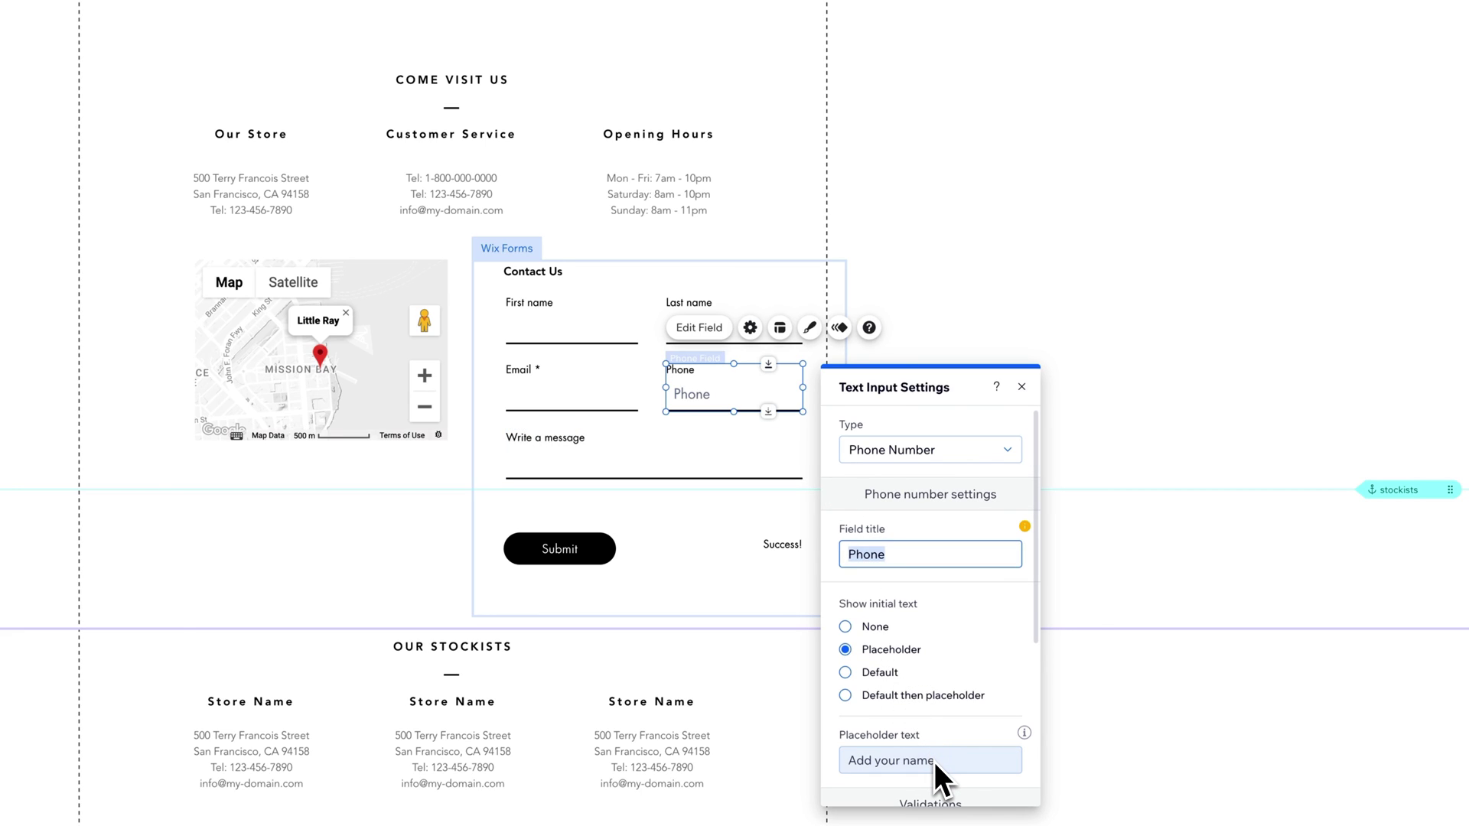
left_click(703, 386)
left_click(615, 274)
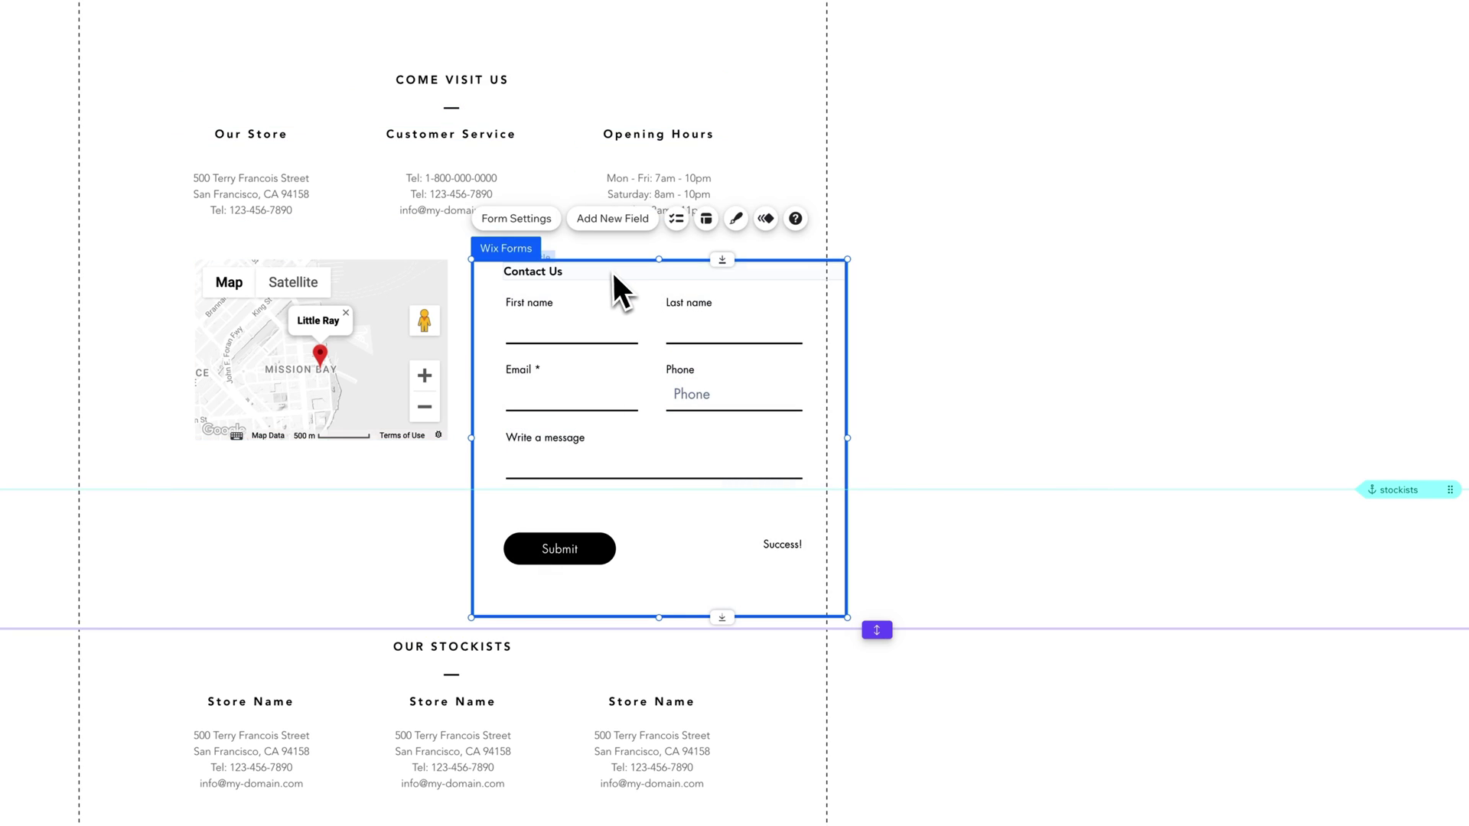
left_click(705, 222)
scroll(1002, 558, "down", 4)
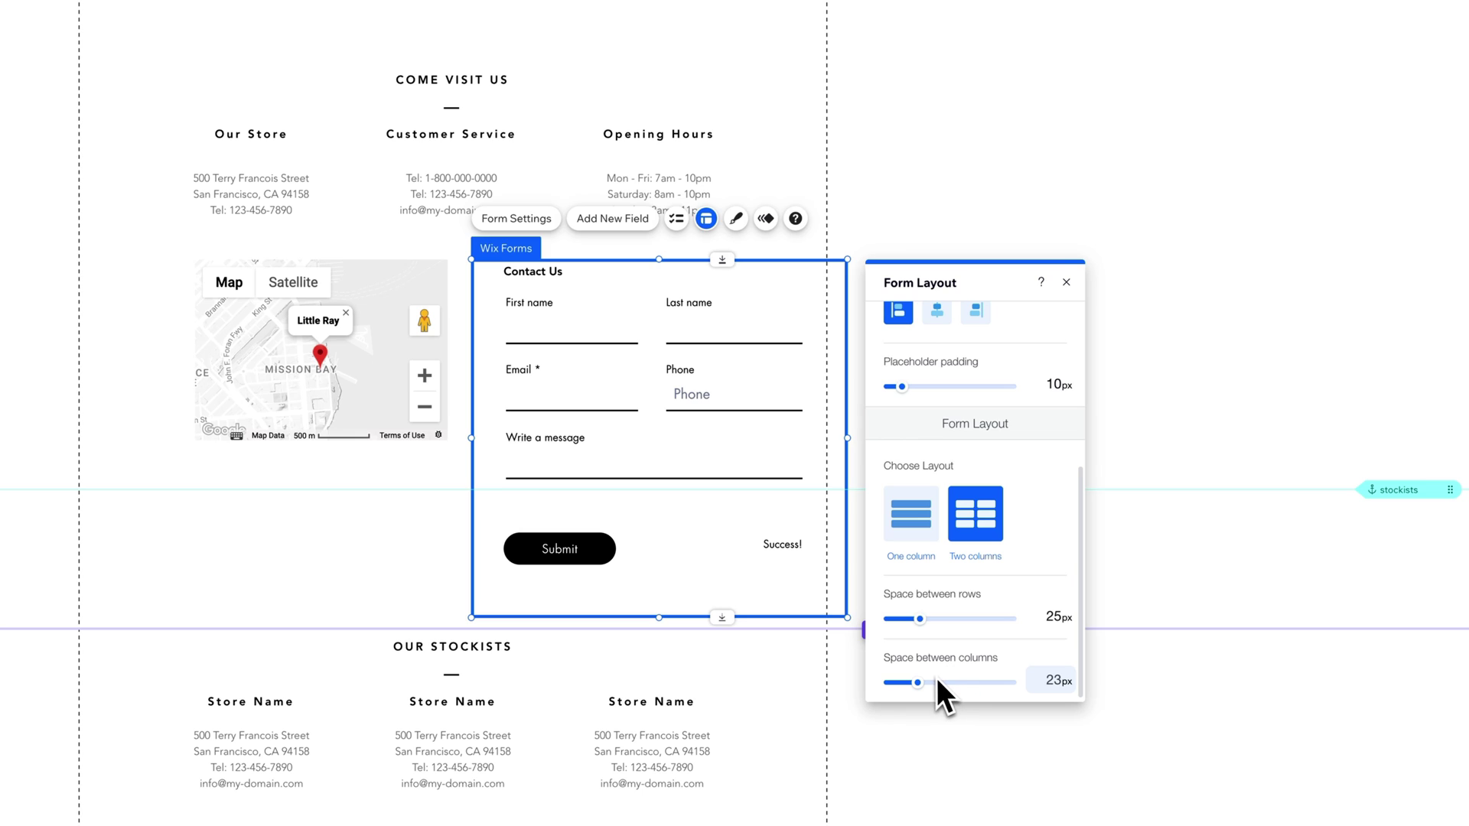
scroll(972, 382, "up", 4)
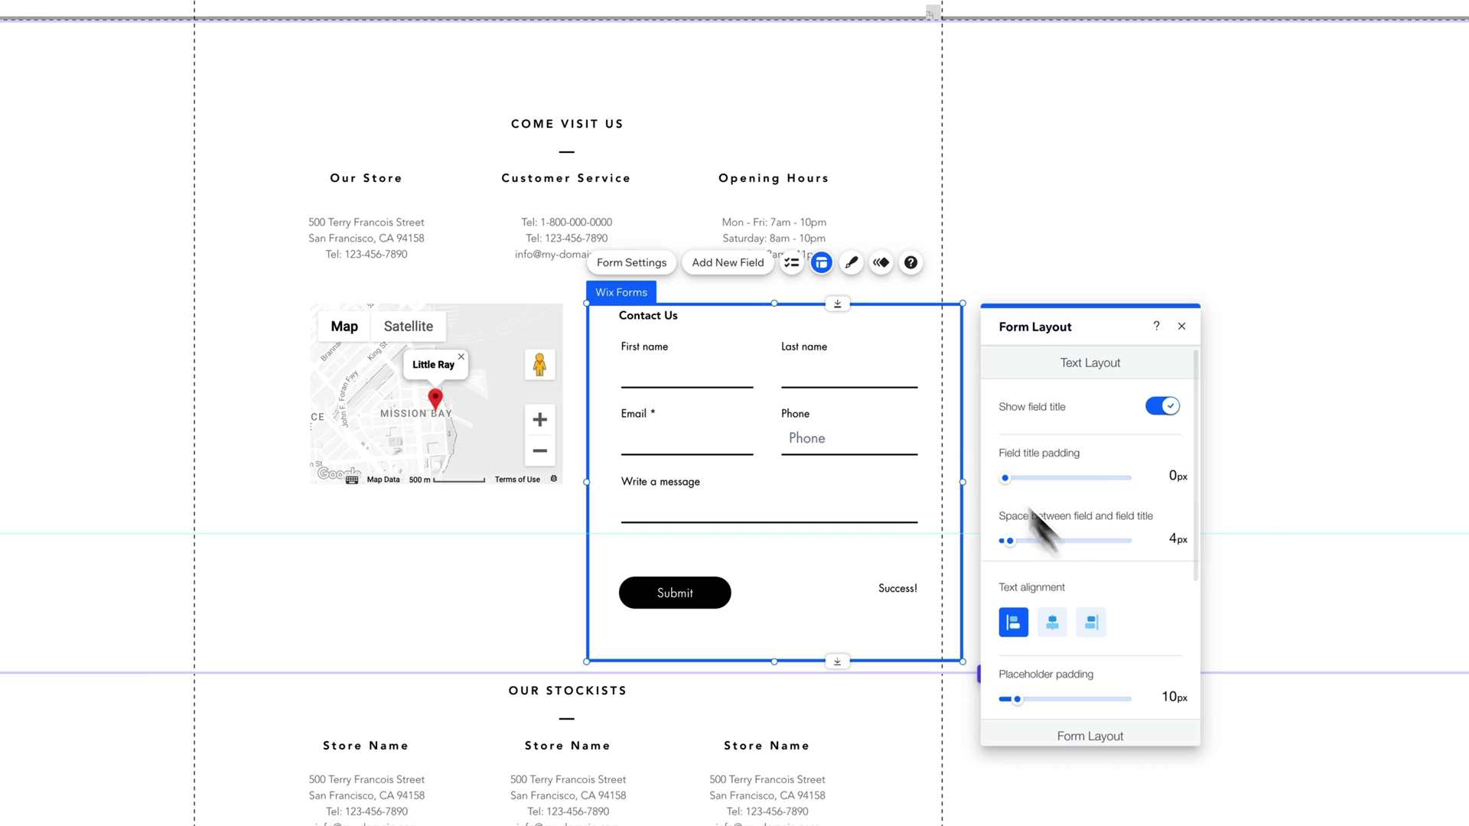
Step: Open Customize Design for Input Fields, preview the Error state, then return to Regular
left_click(851, 262)
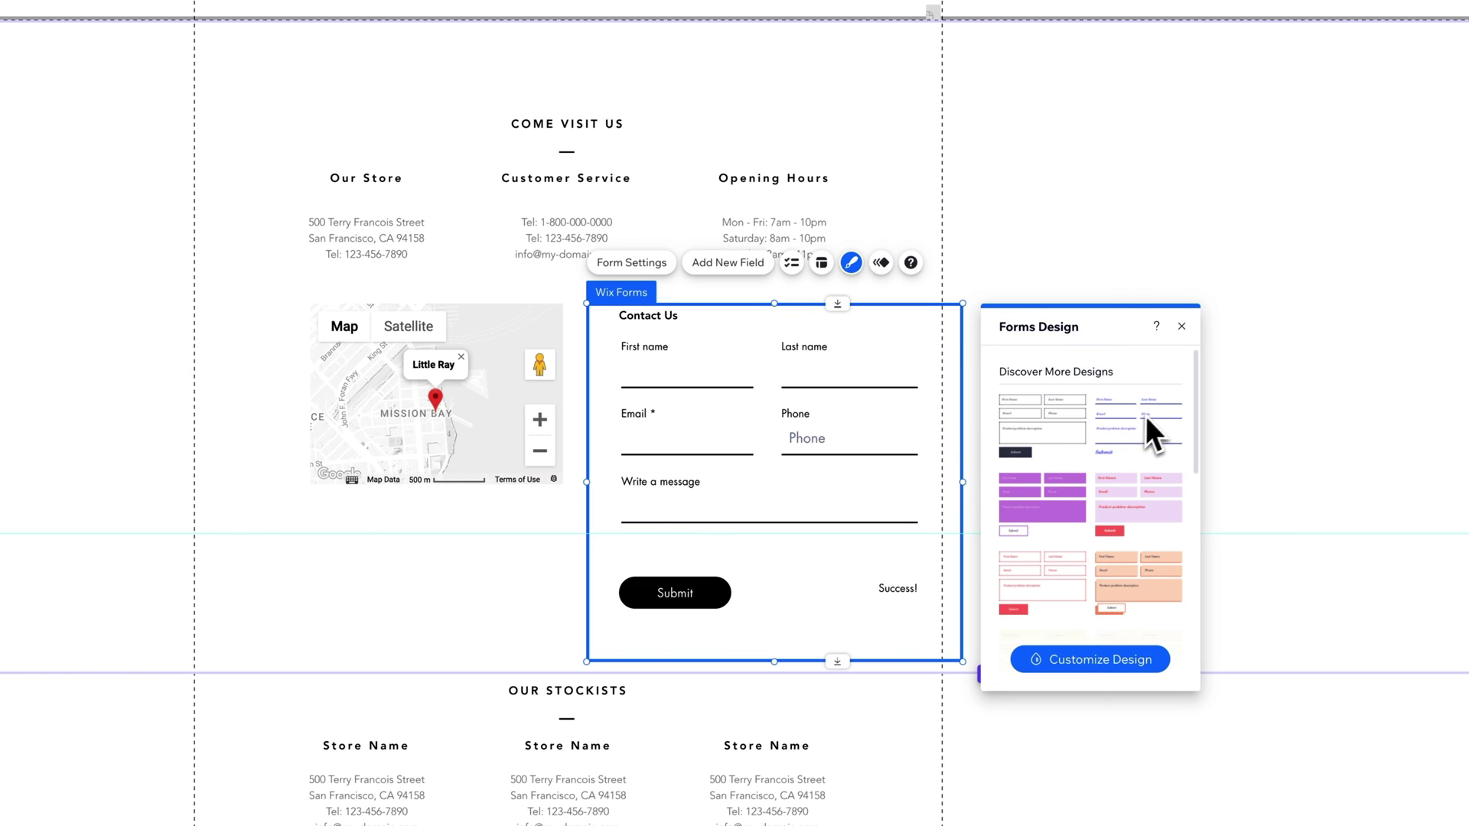
scroll(1095, 530, "down", 5)
scroll(1094, 534, "up", 8)
left_click(1103, 663)
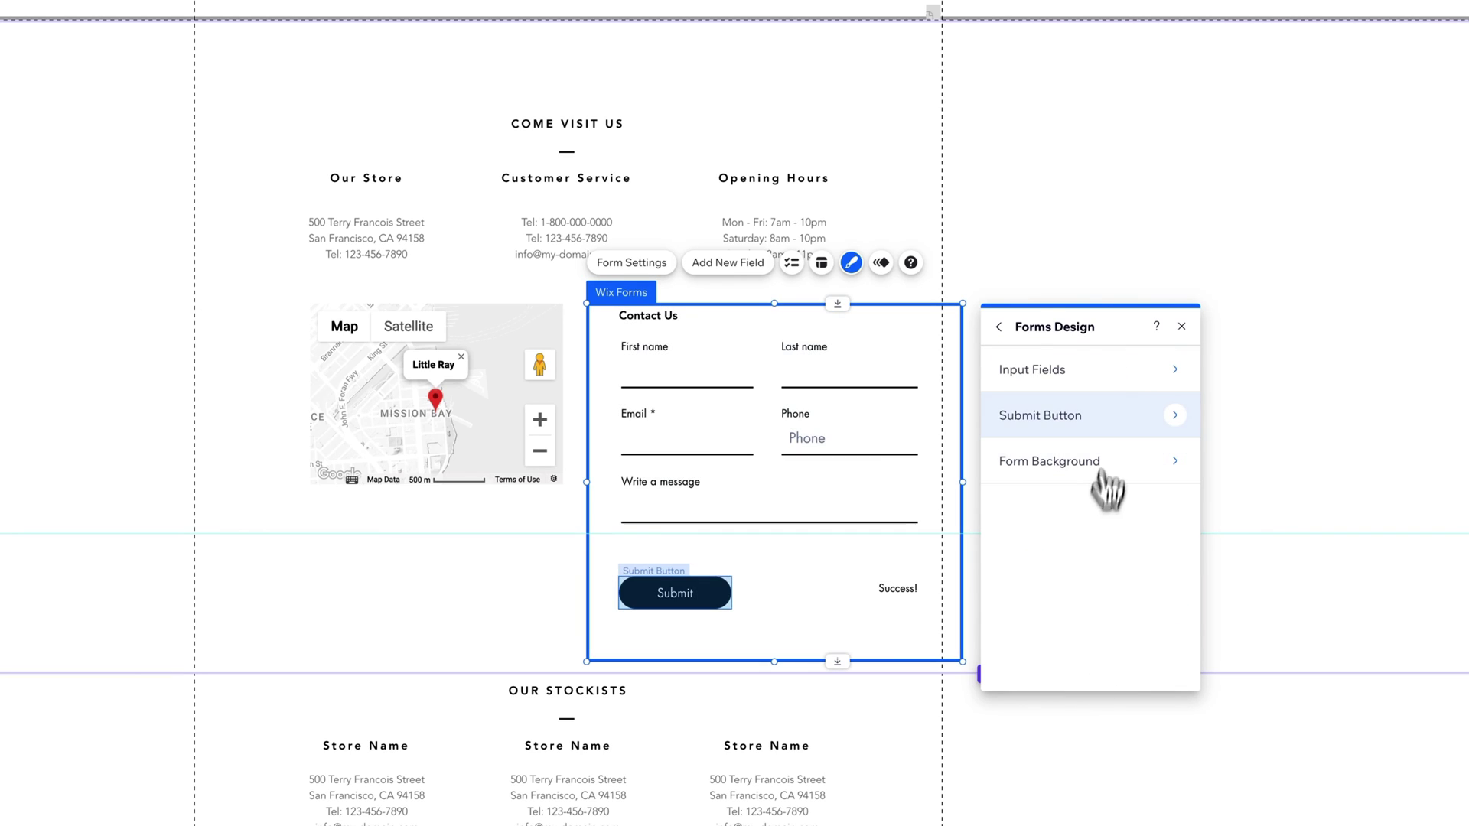
left_click(1121, 371)
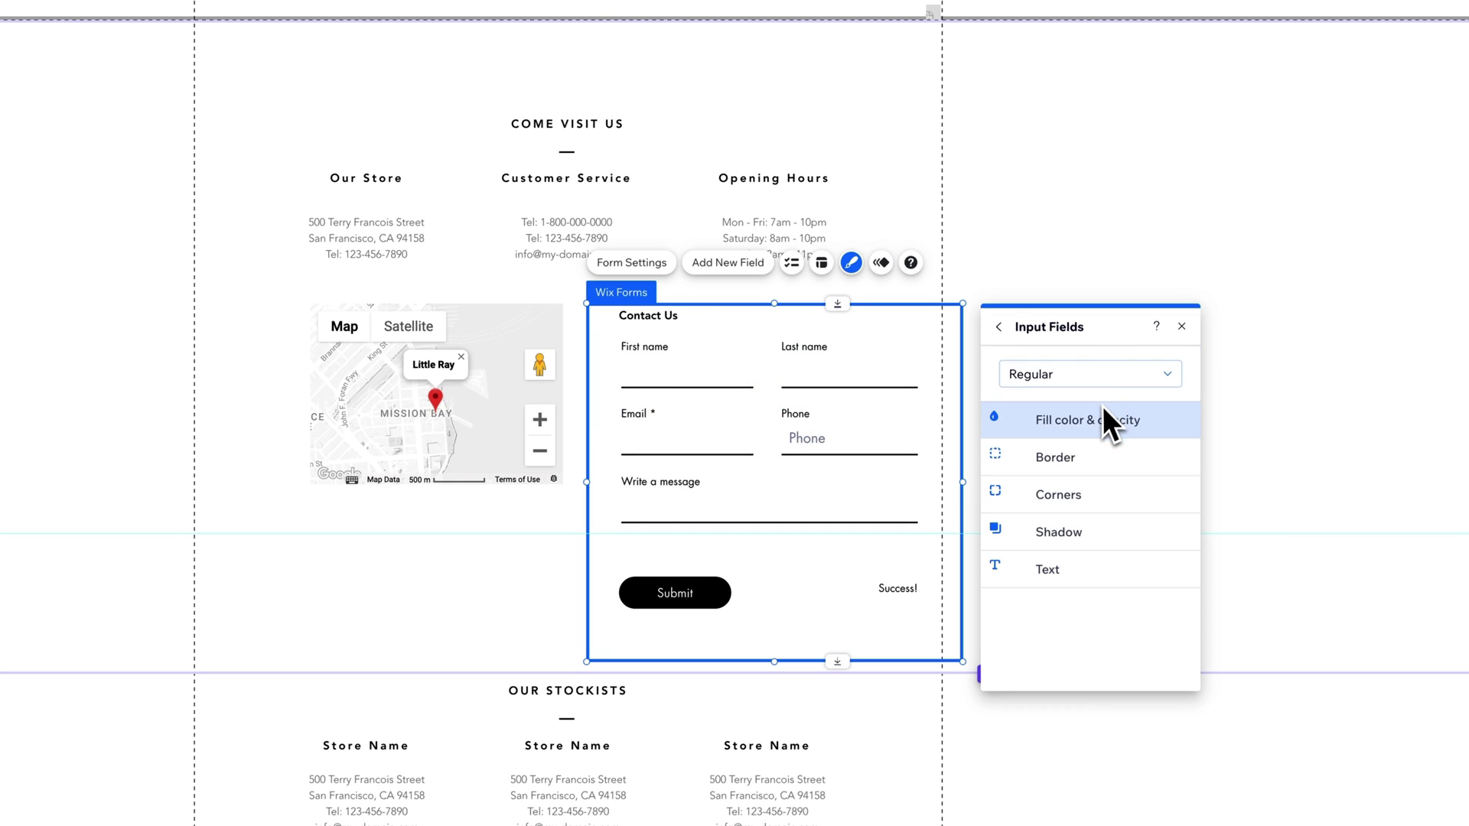
left_click(1075, 380)
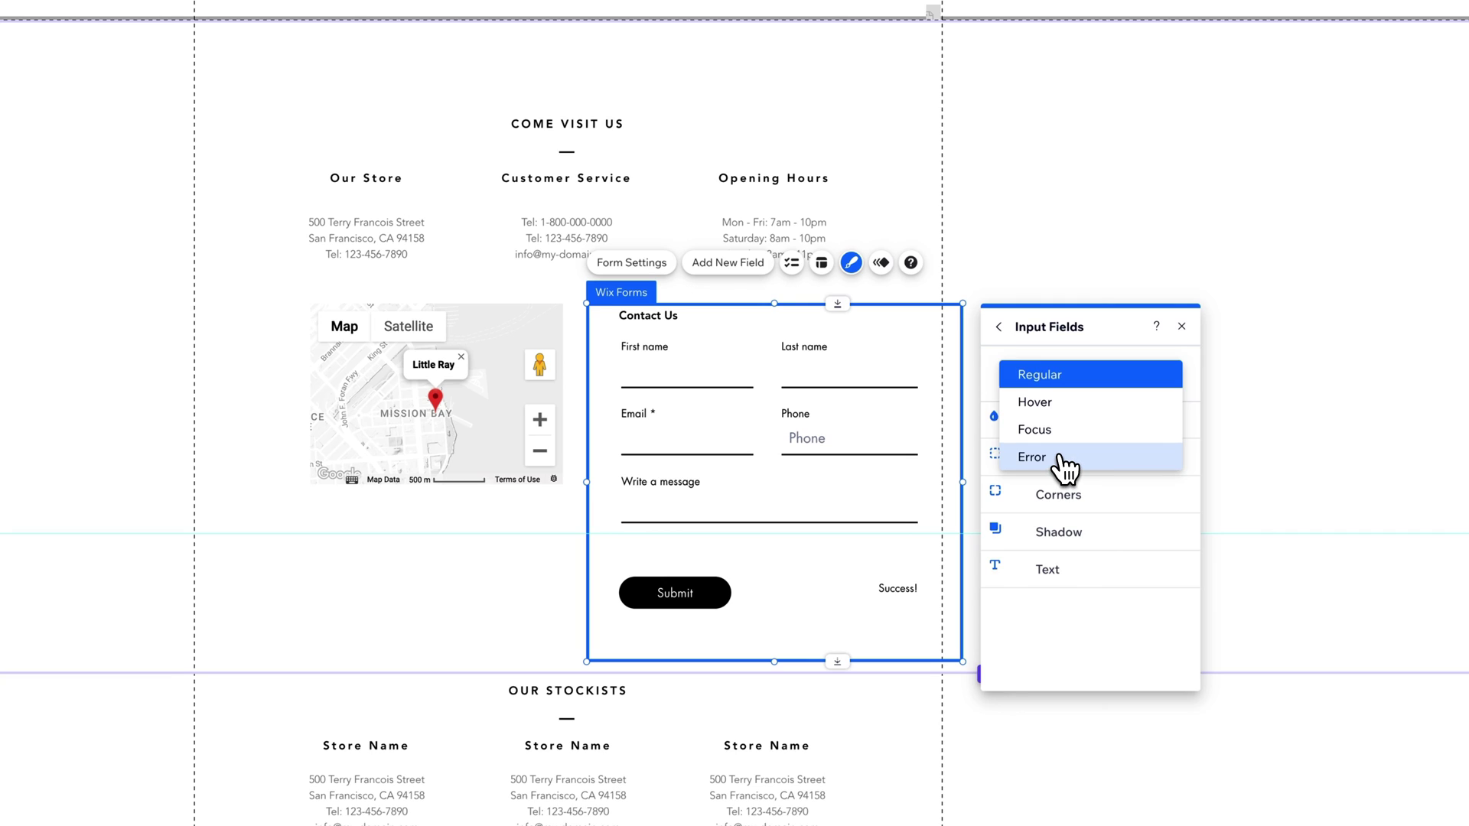
left_click(1061, 457)
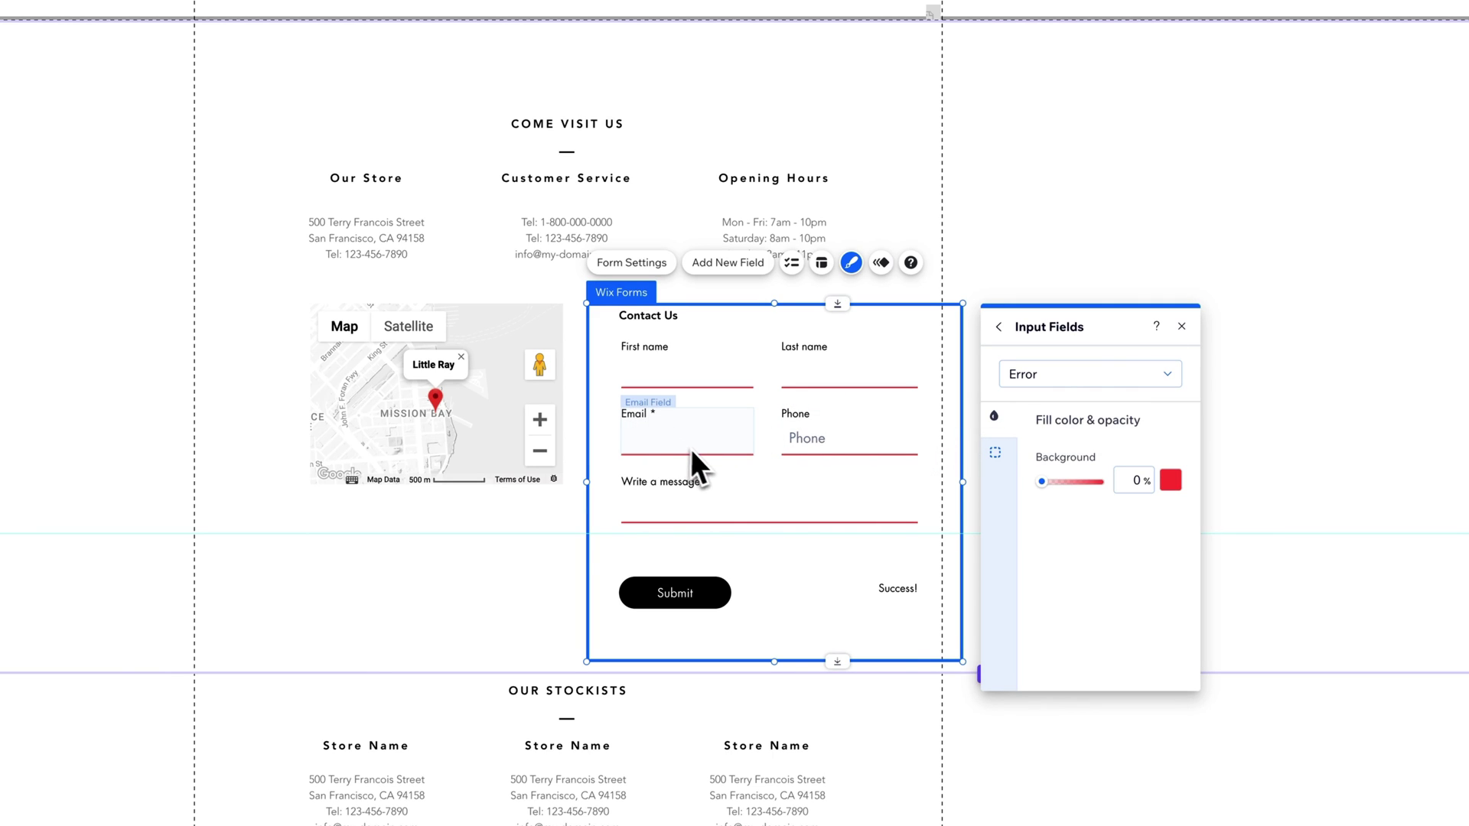
left_click(1086, 378)
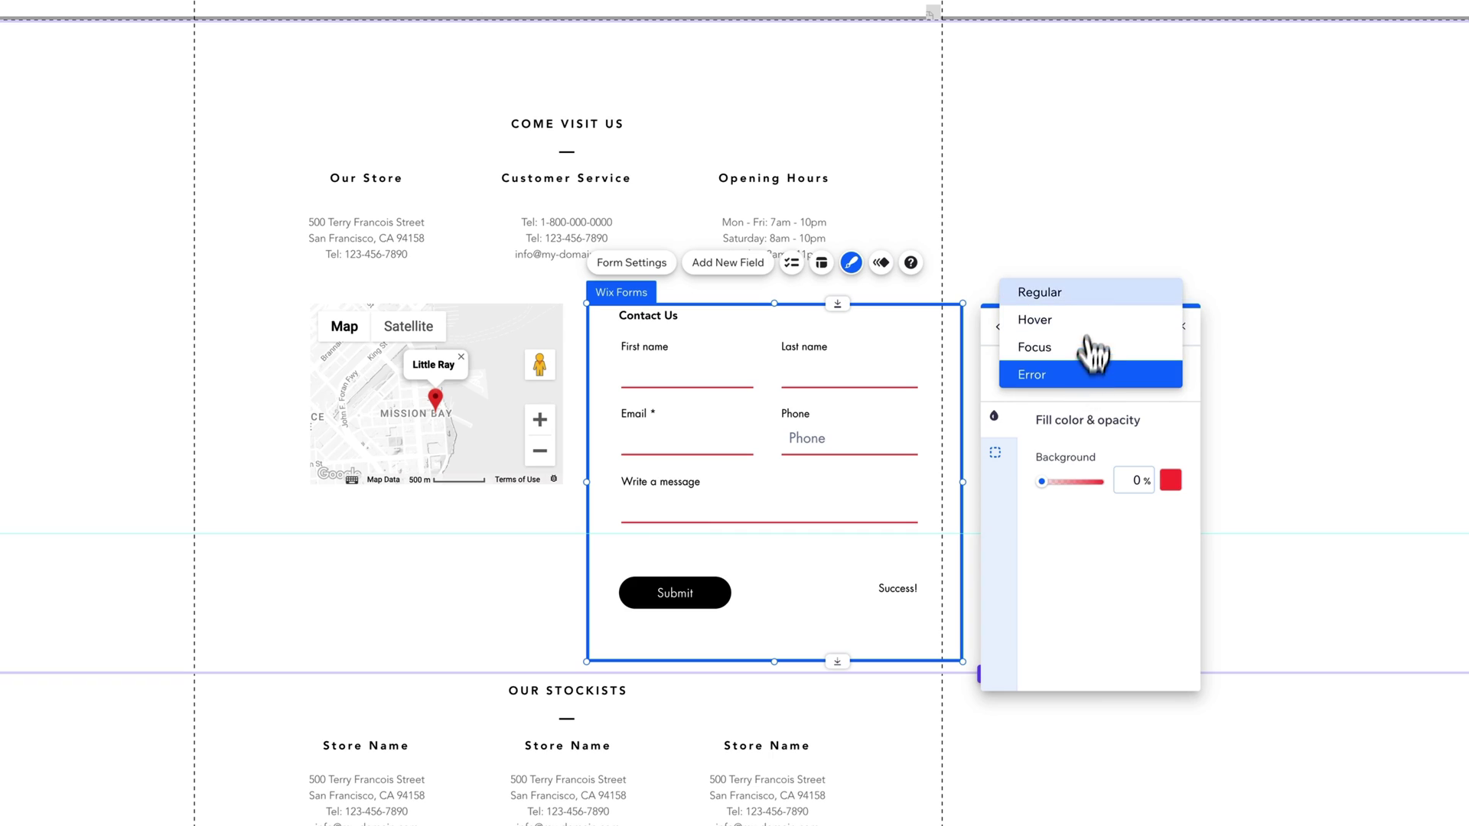
left_click(1089, 294)
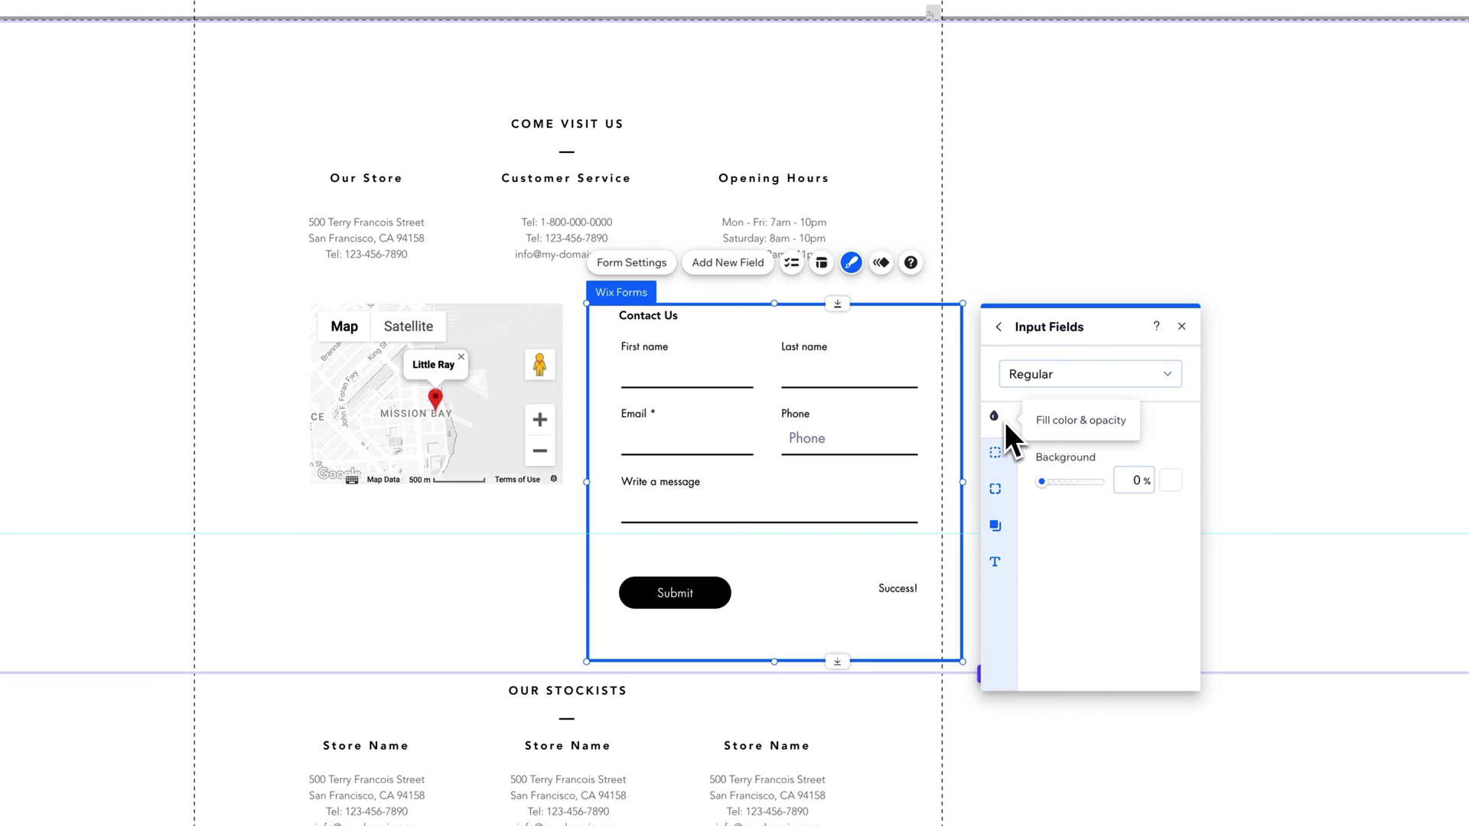
Step: Try all-sides borders on the input fields, then keep bottom-only borders
left_click(1001, 460)
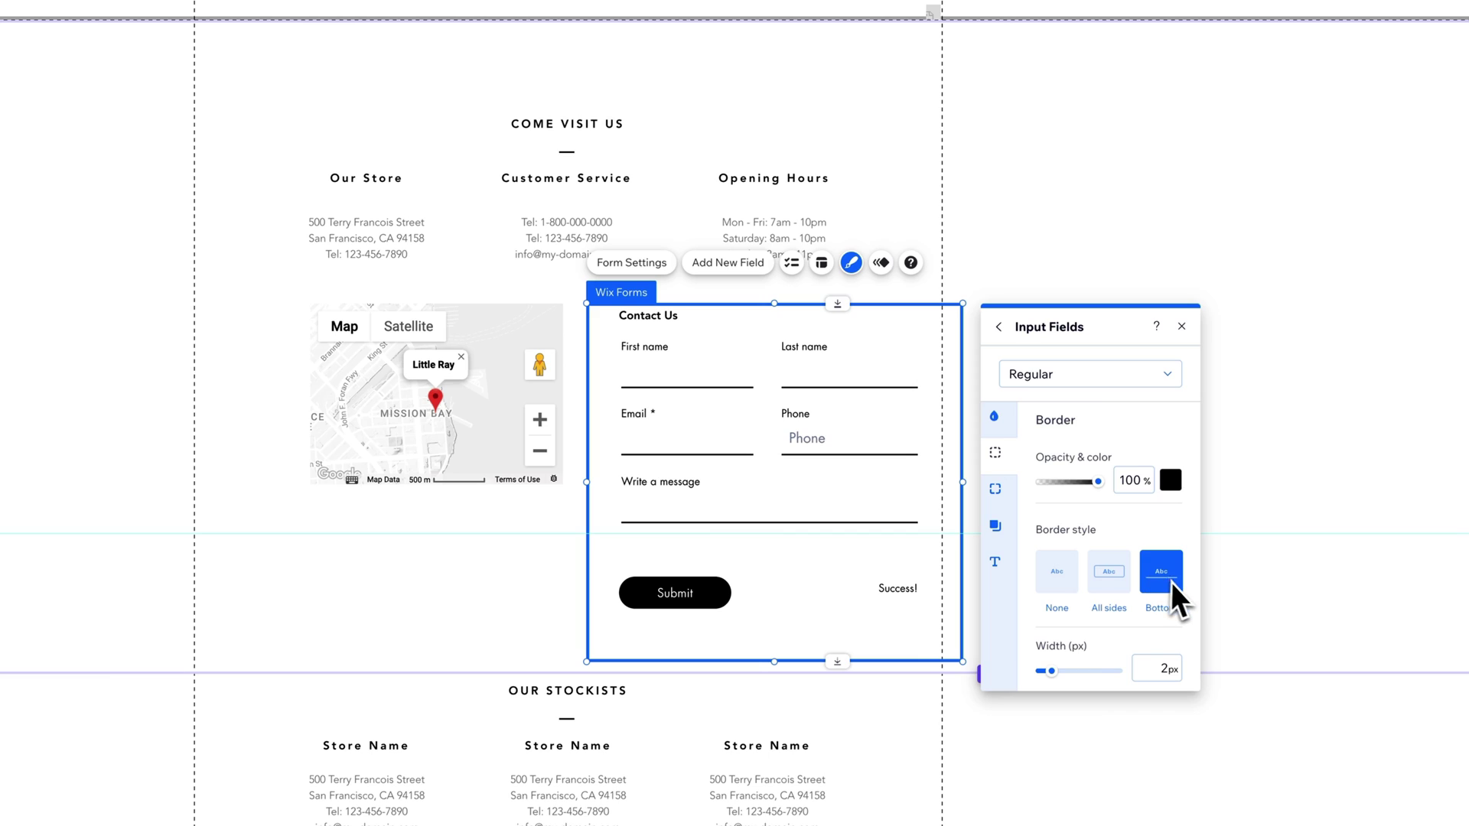
left_click(1118, 577)
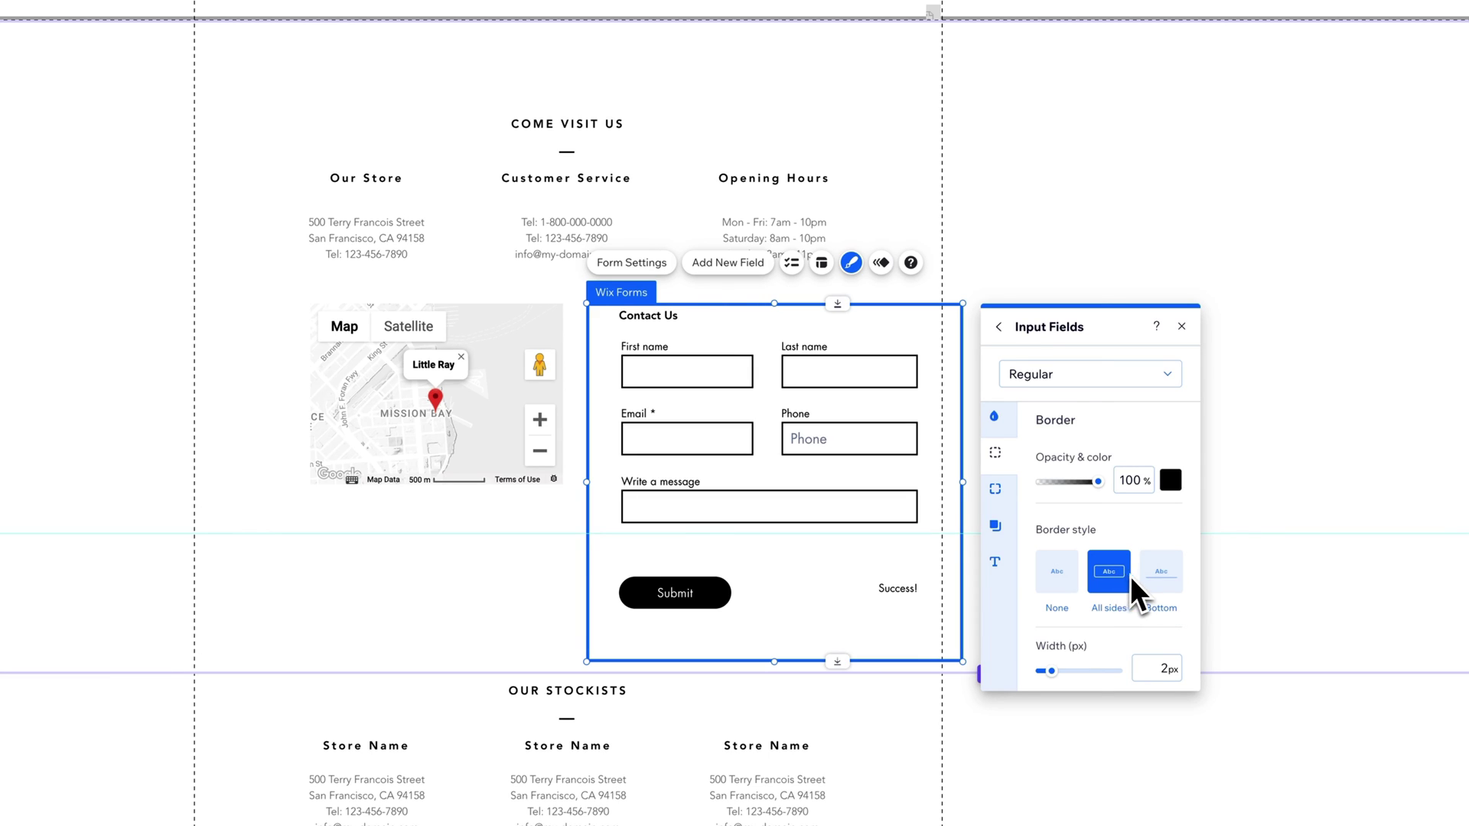
left_click(1161, 578)
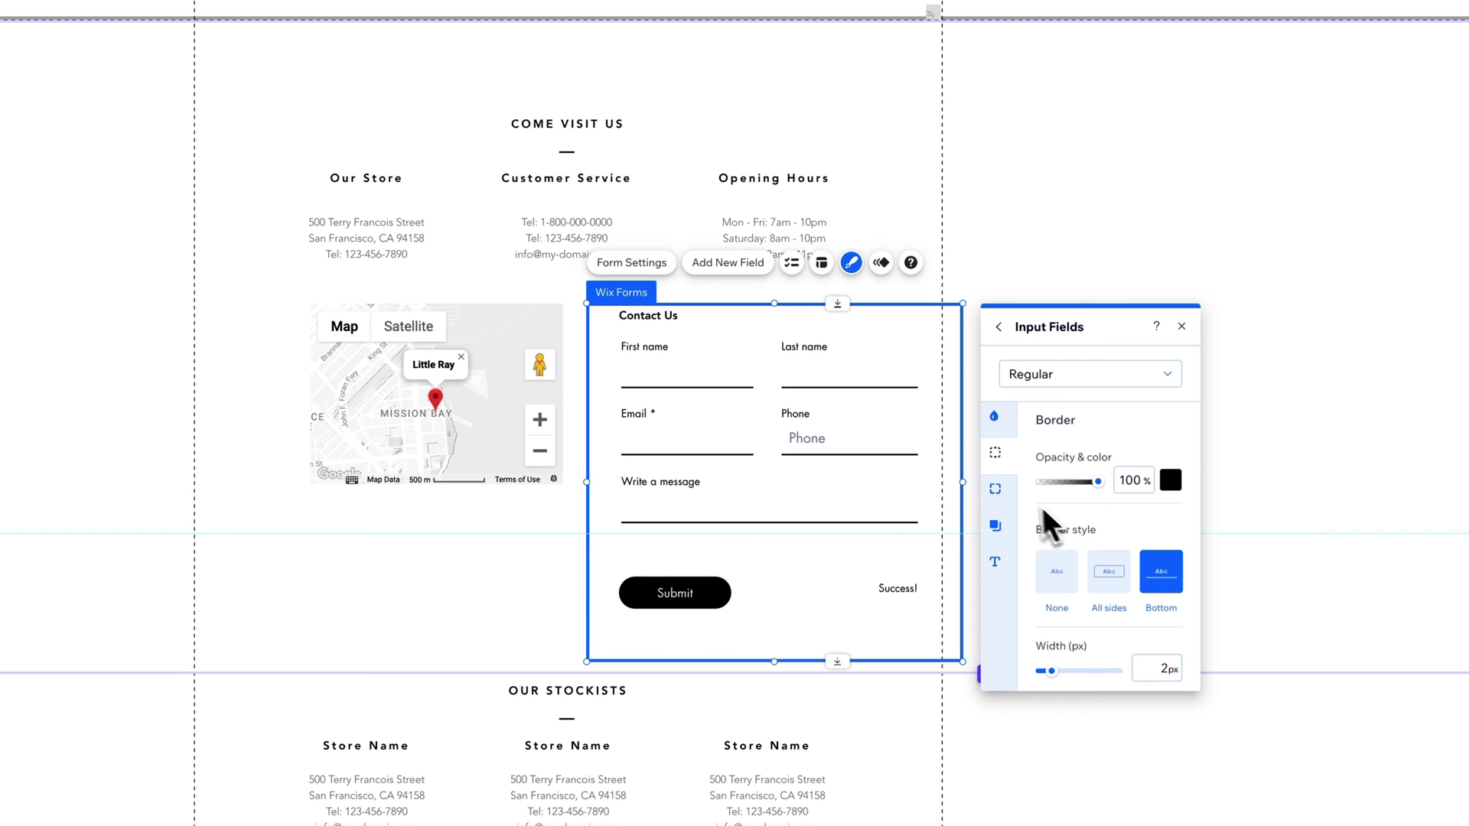
left_click(999, 327)
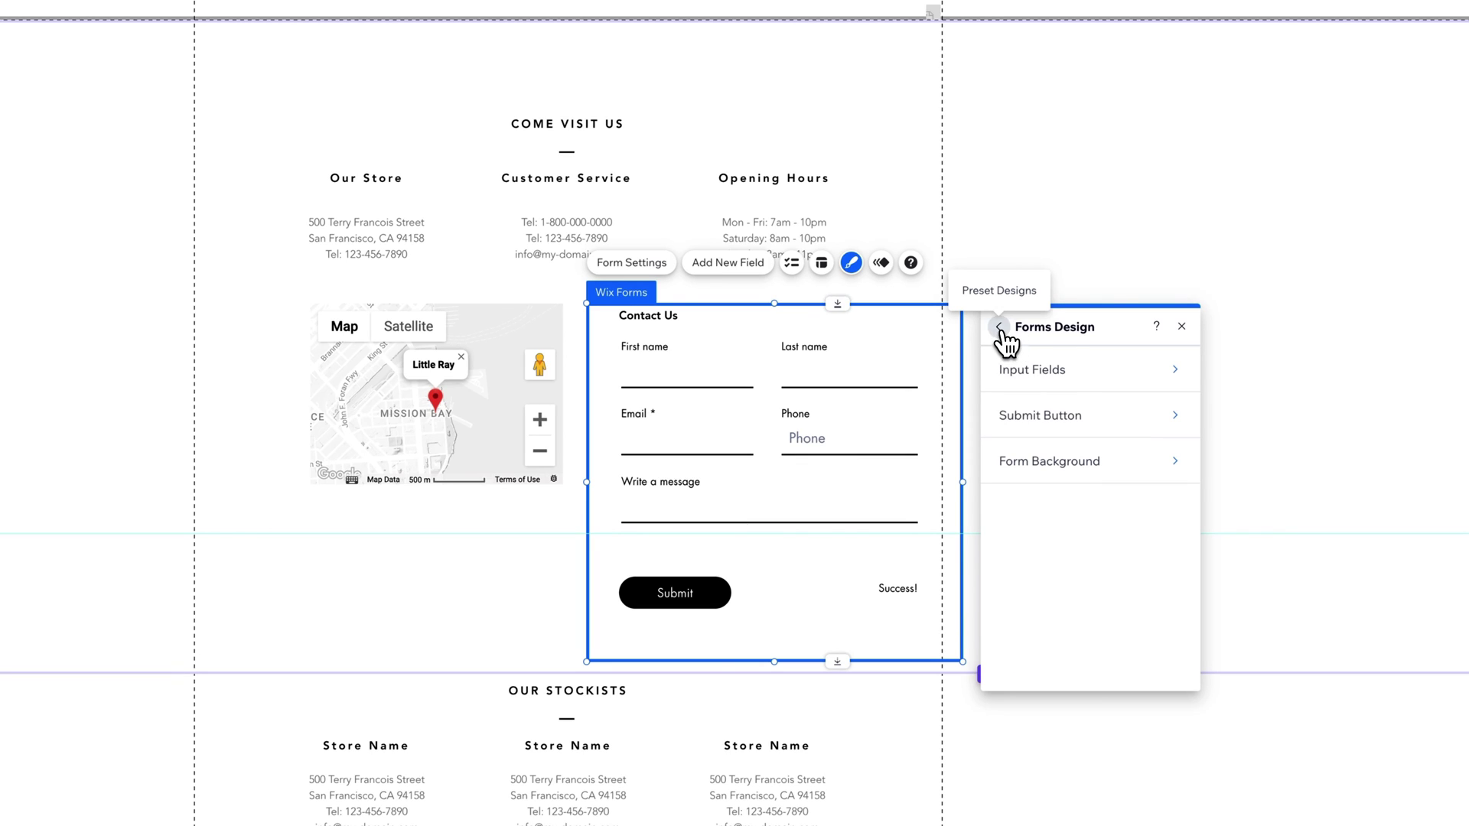
left_click(1001, 329)
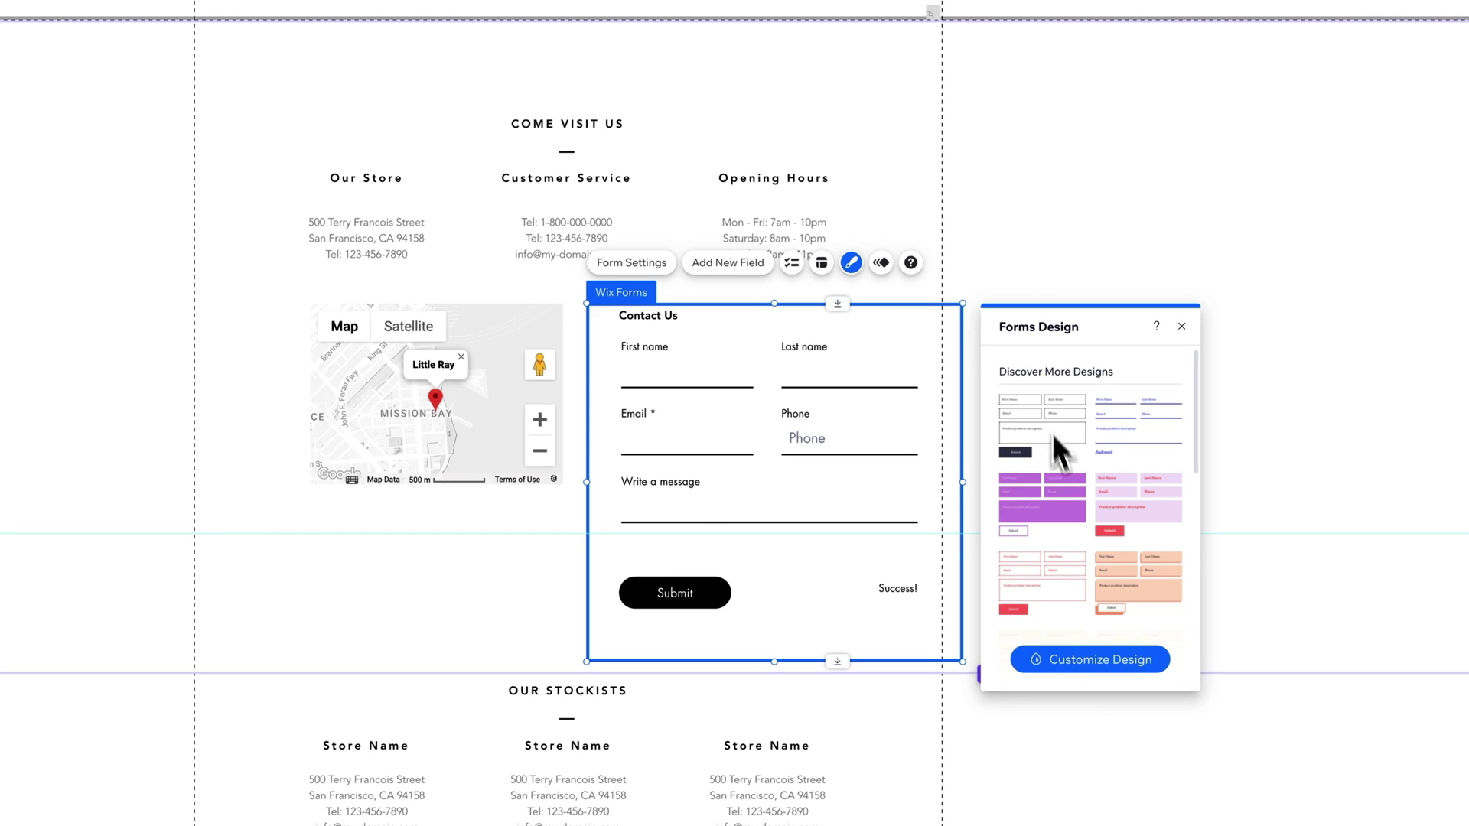
Step: Browse the Input Fields, Submit Button and Form Background styling, then return to Preset Designs
left_click(1108, 664)
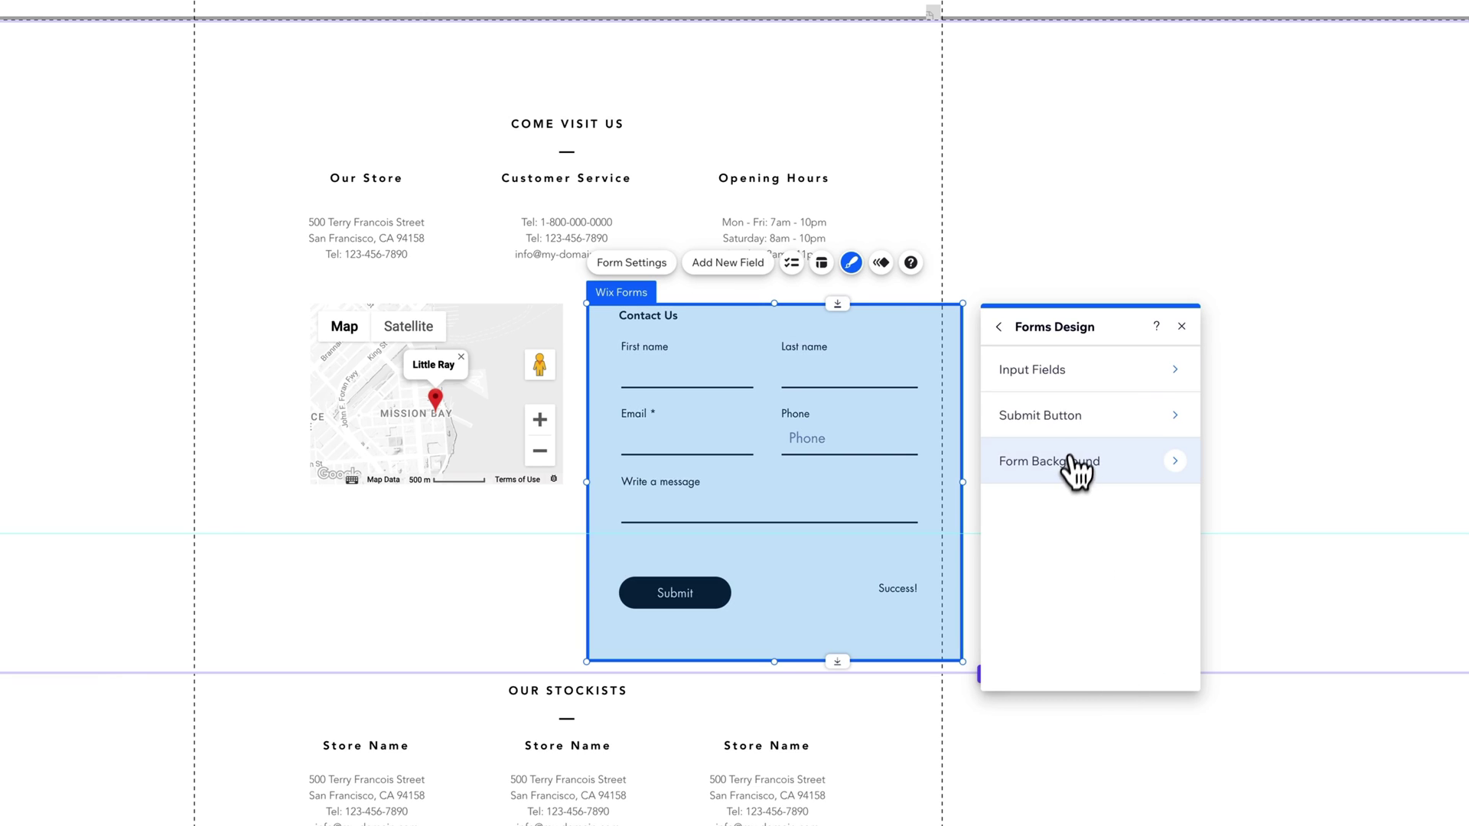
left_click(1084, 375)
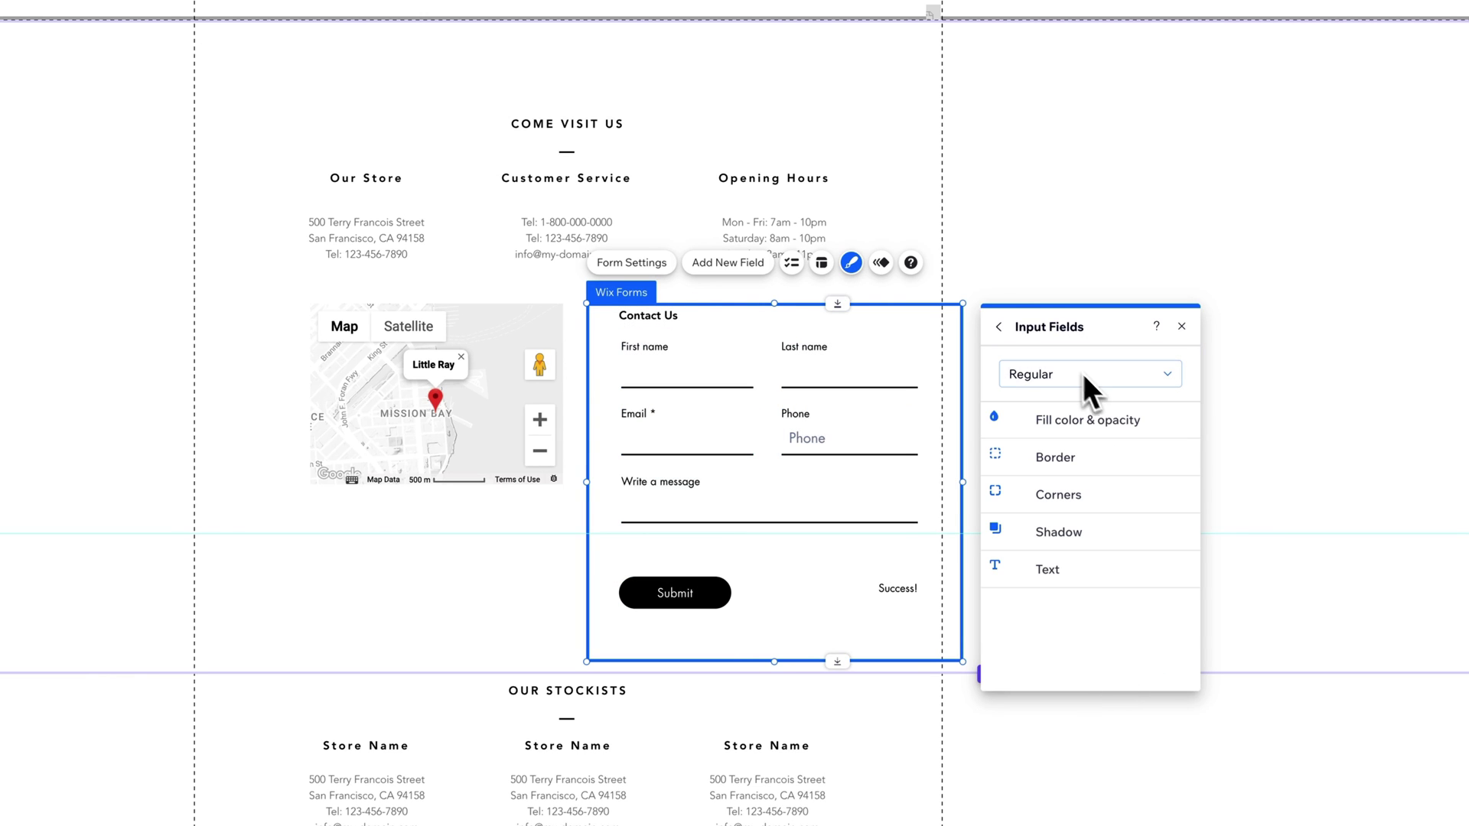
left_click(999, 327)
left_click(1044, 417)
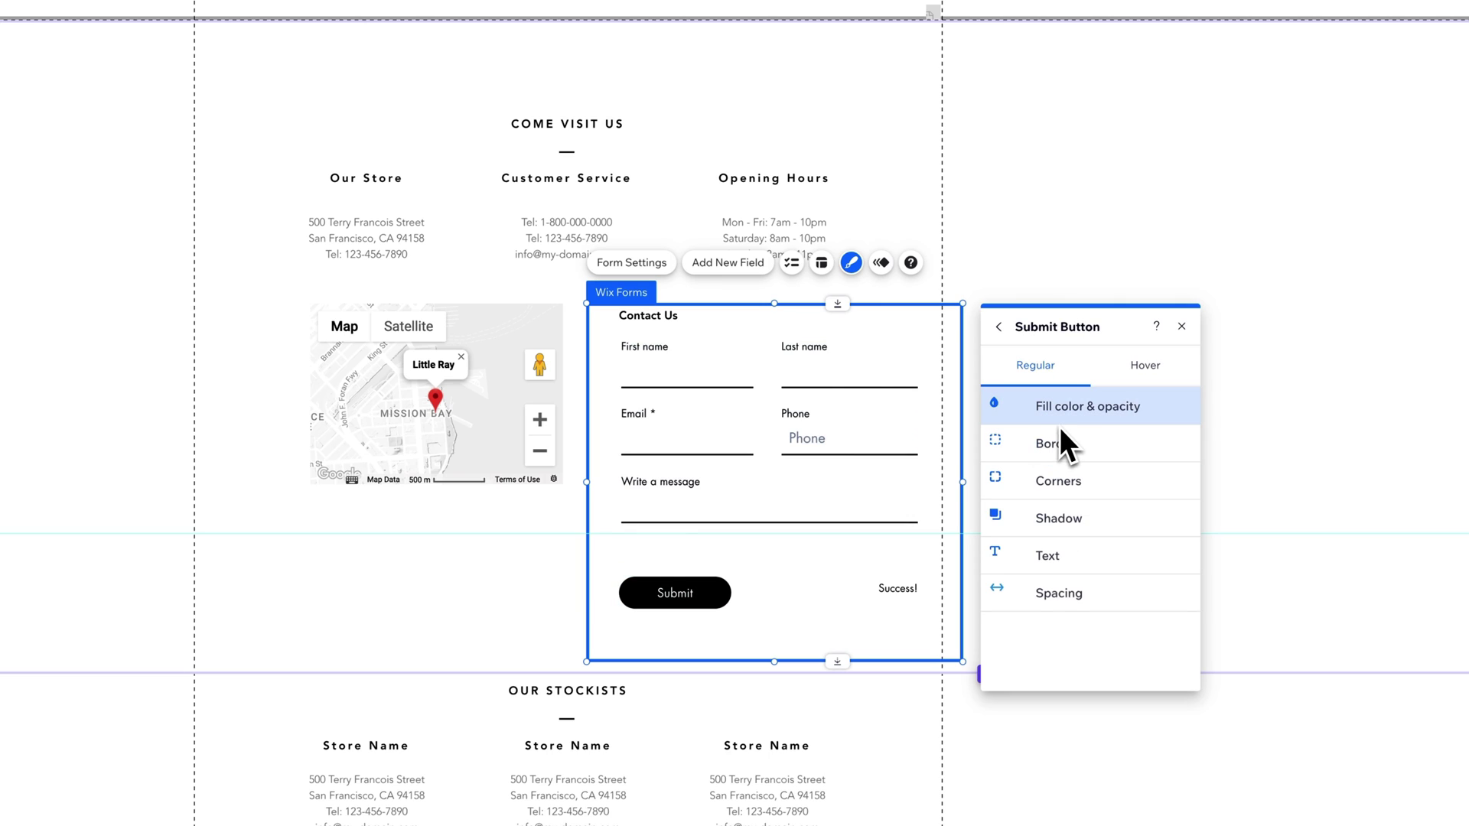
left_click(999, 328)
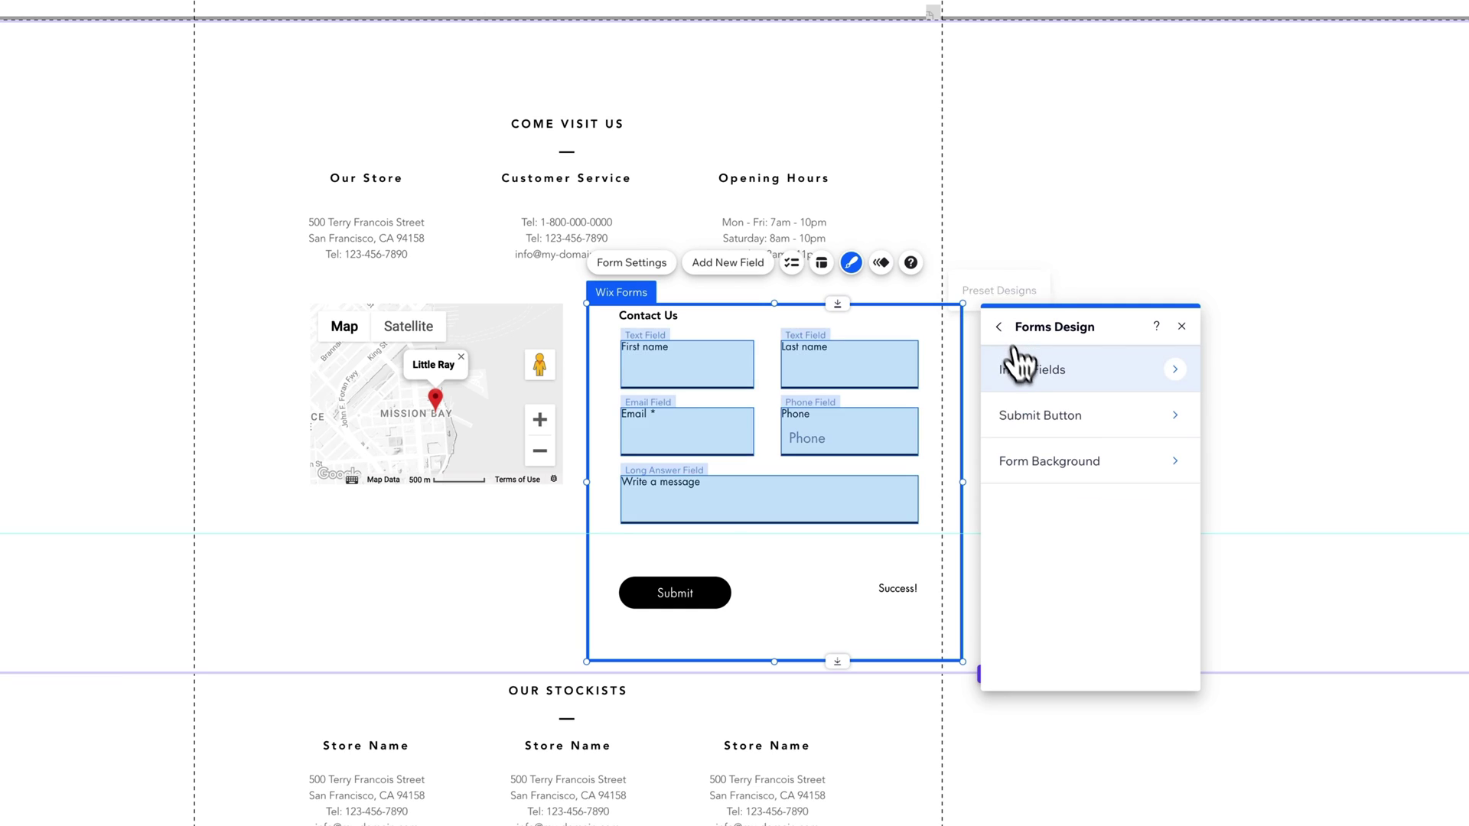
left_click(1036, 463)
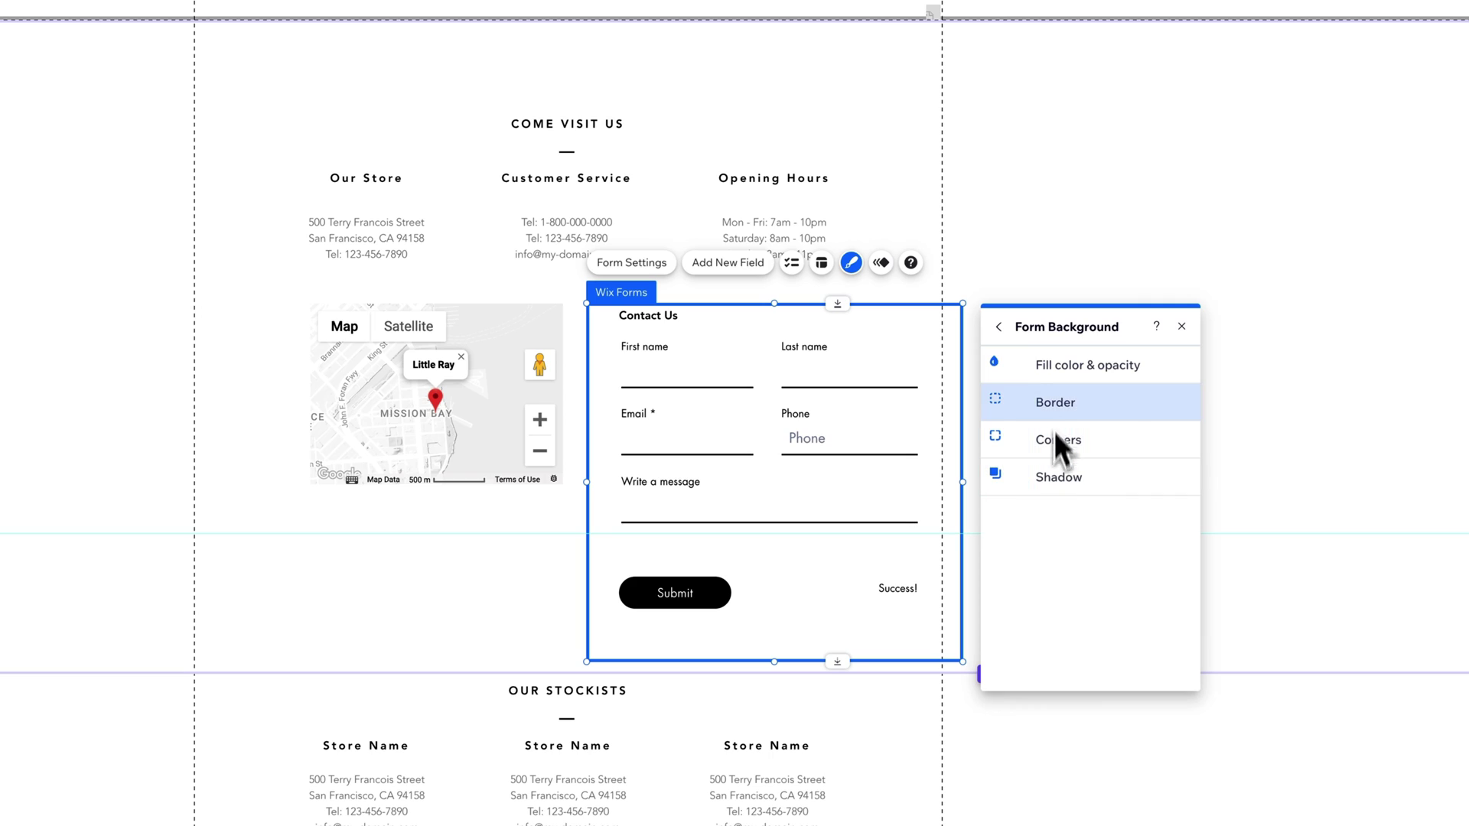
left_click(1000, 329)
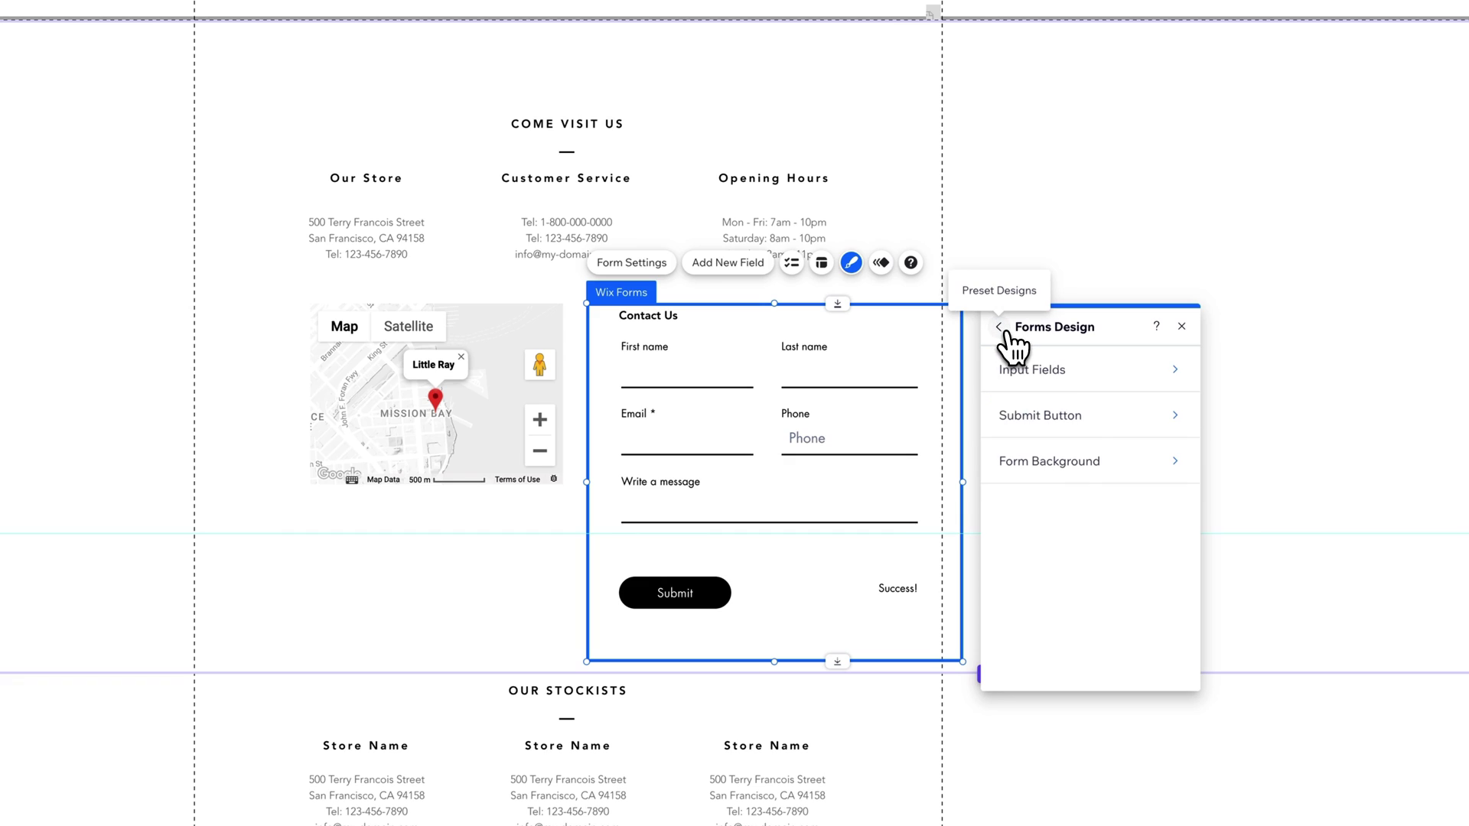
left_click(1001, 329)
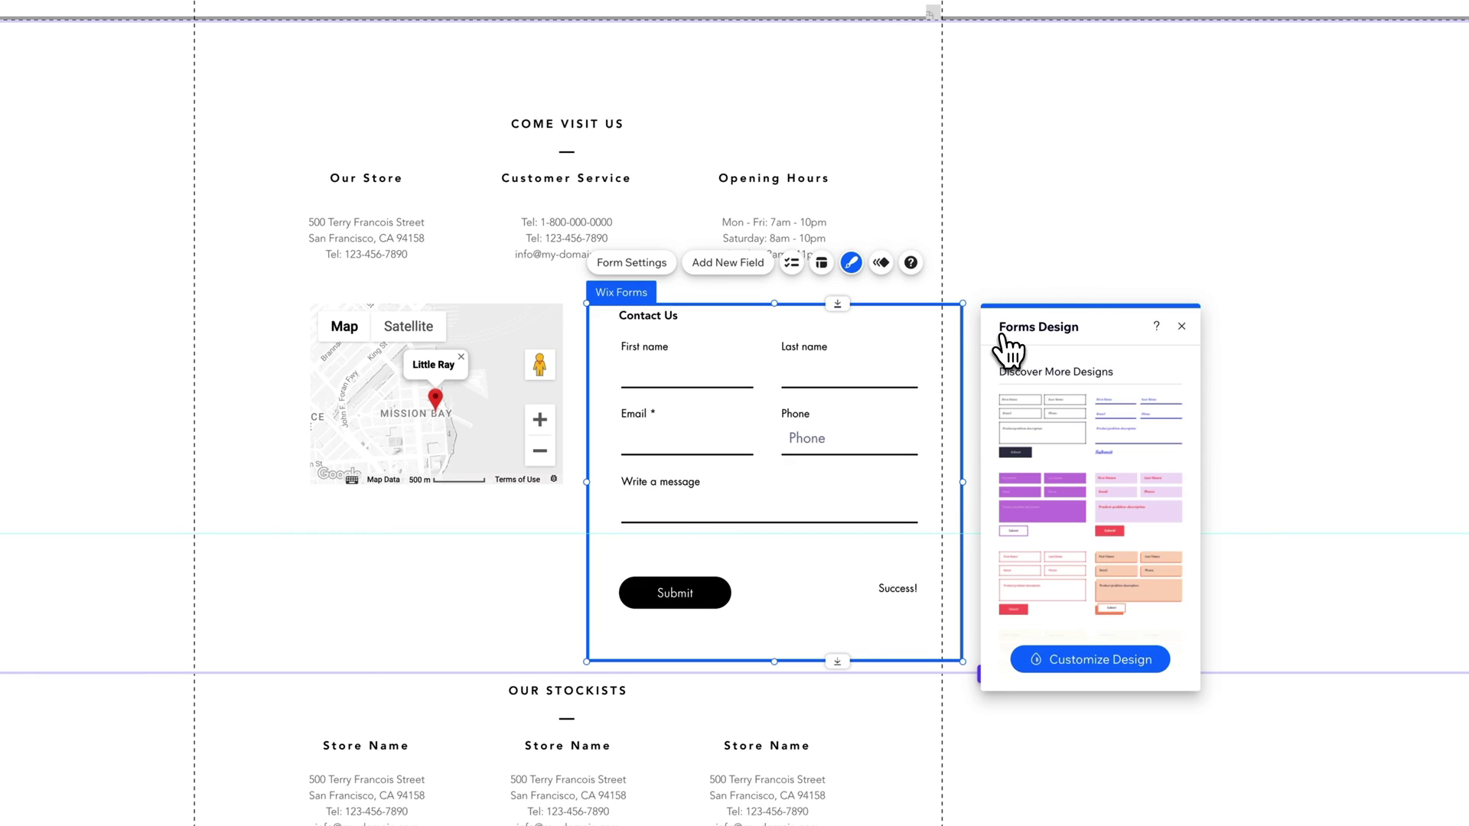
Step: Open the First name field's Text Input Settings, keeping its type as Text
left_click(1182, 326)
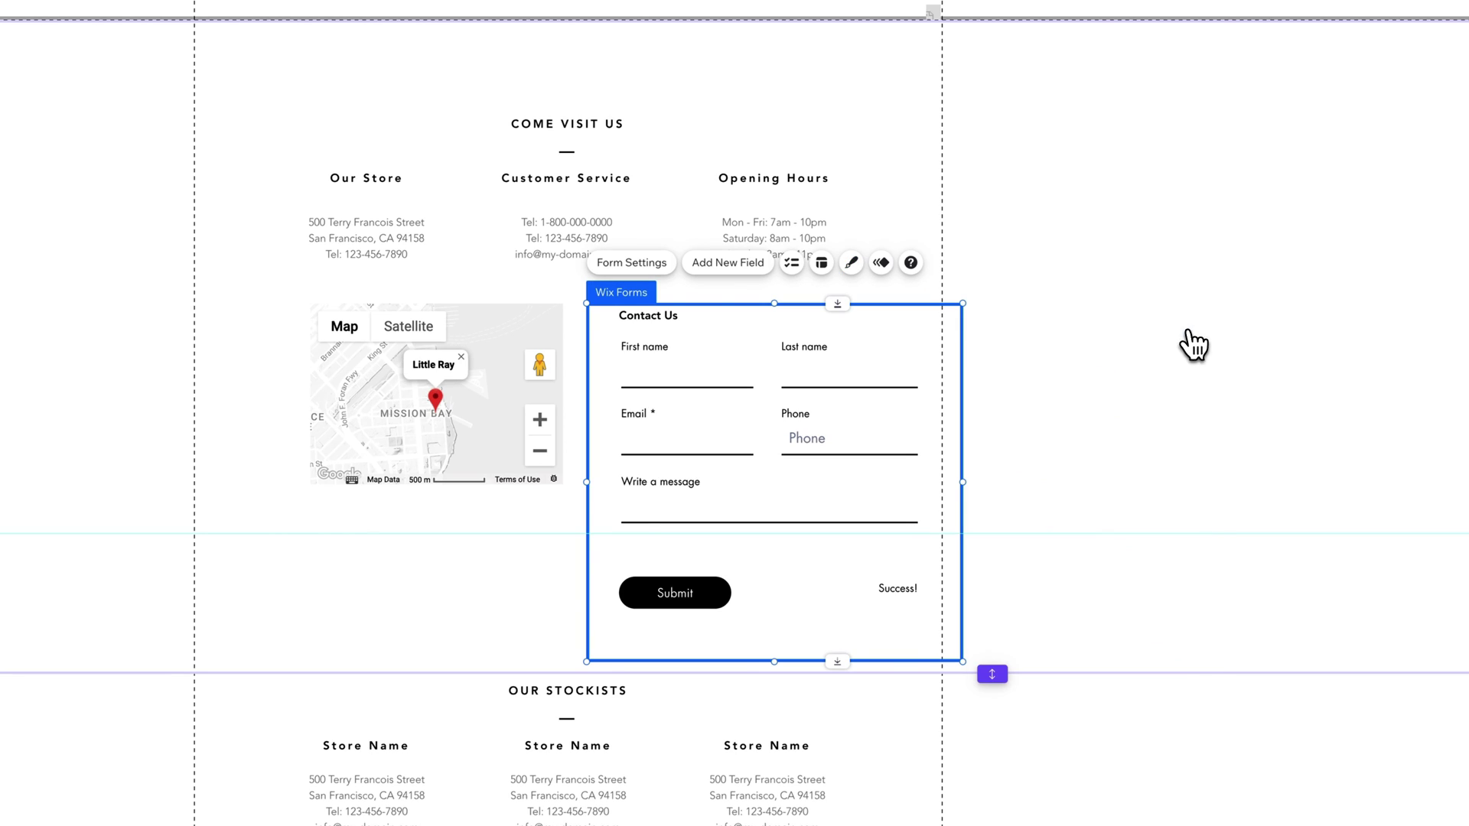
left_click(696, 368)
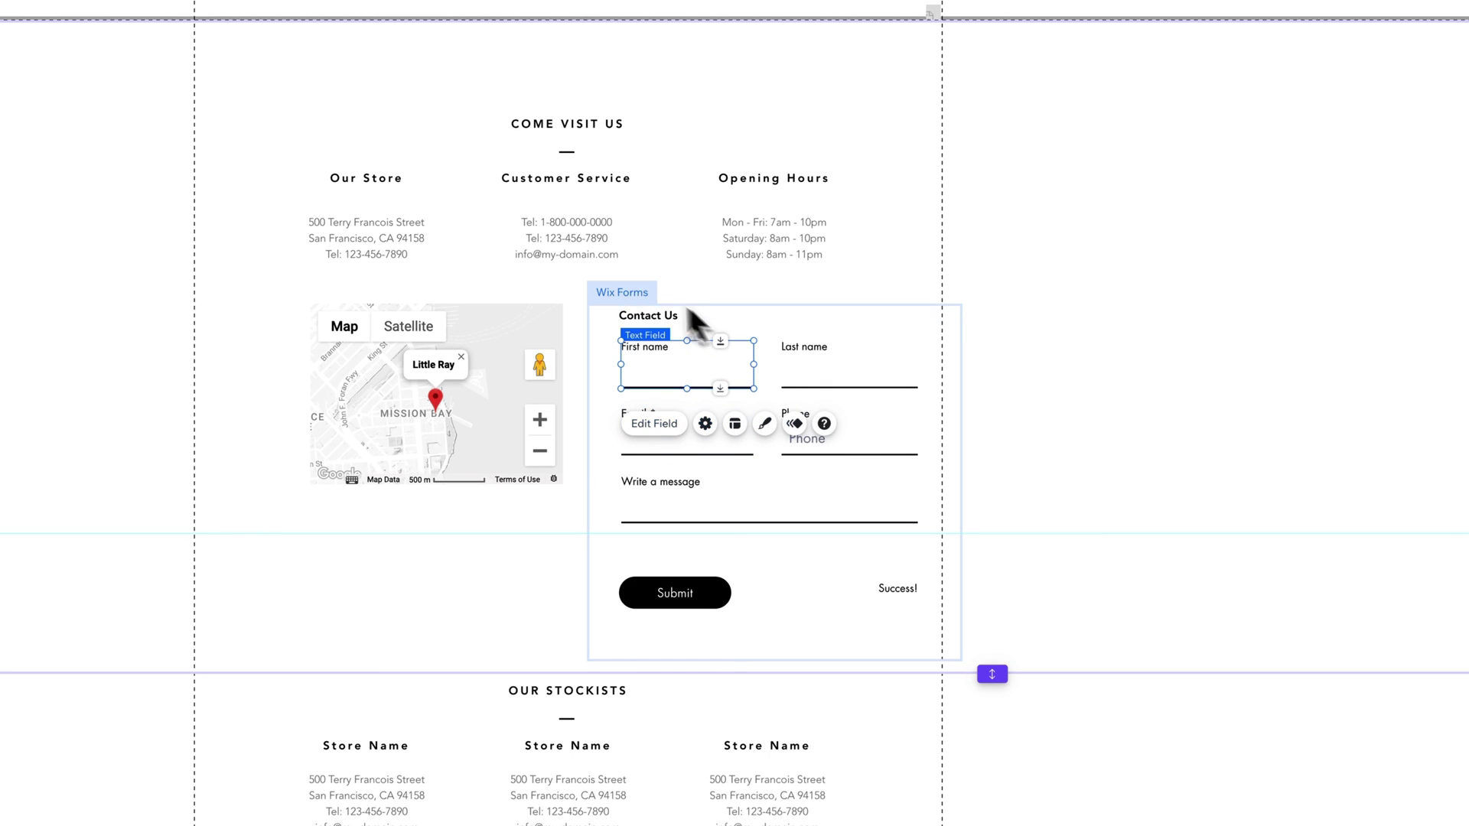
left_click(655, 430)
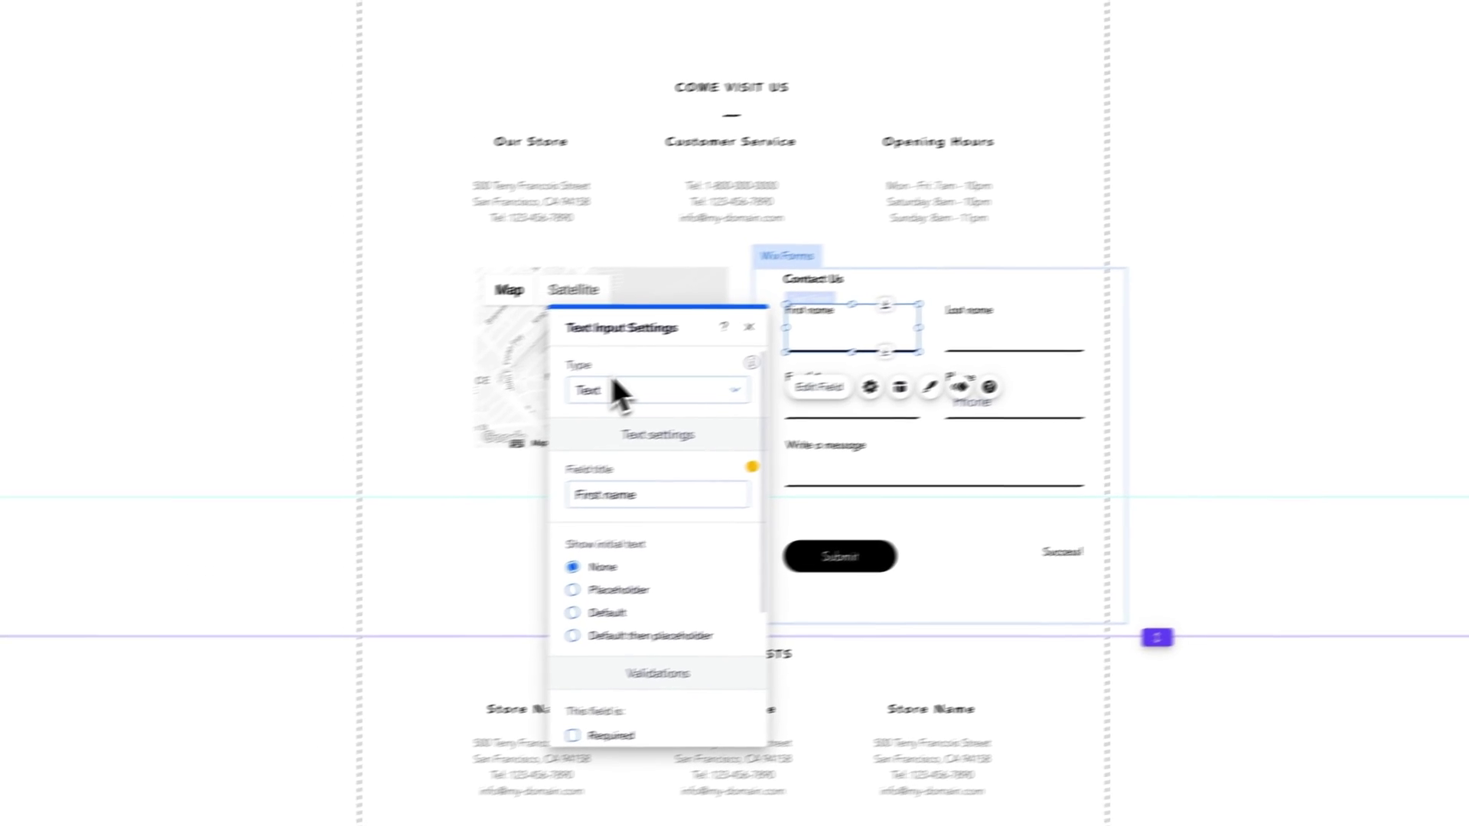
left_click(698, 375)
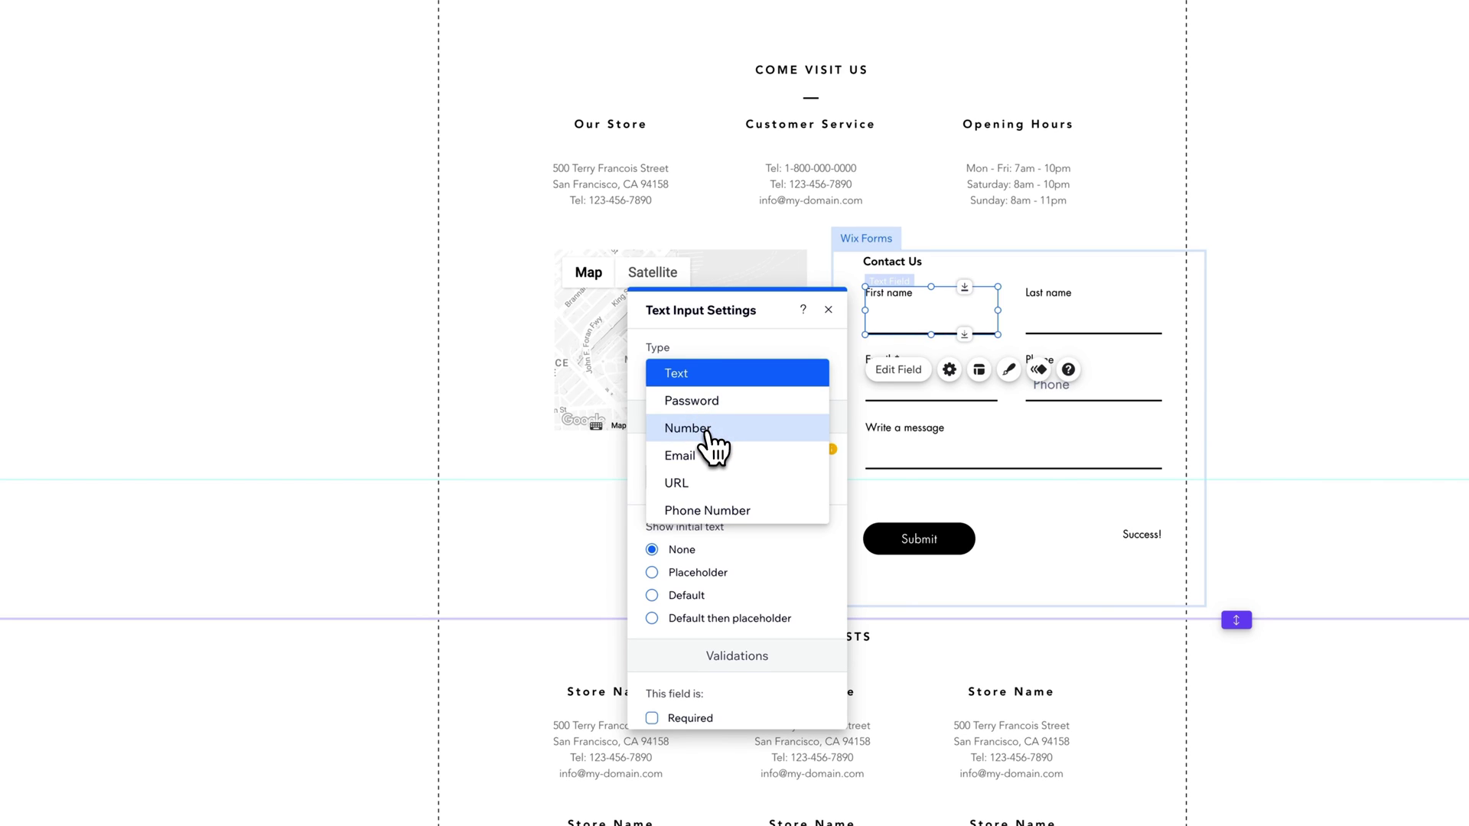
left_click(711, 376)
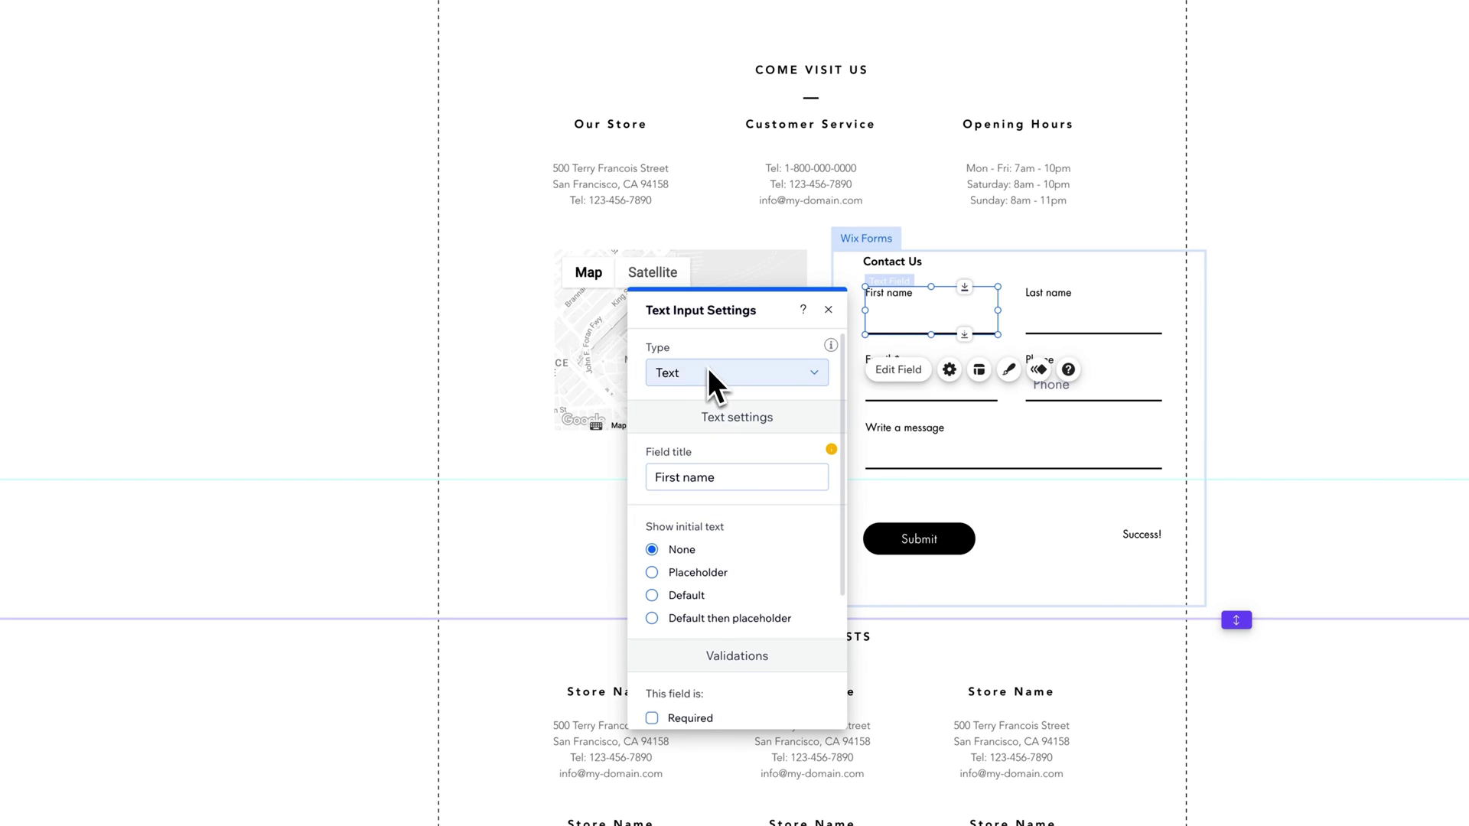
triple_click(723, 478)
left_click(700, 478)
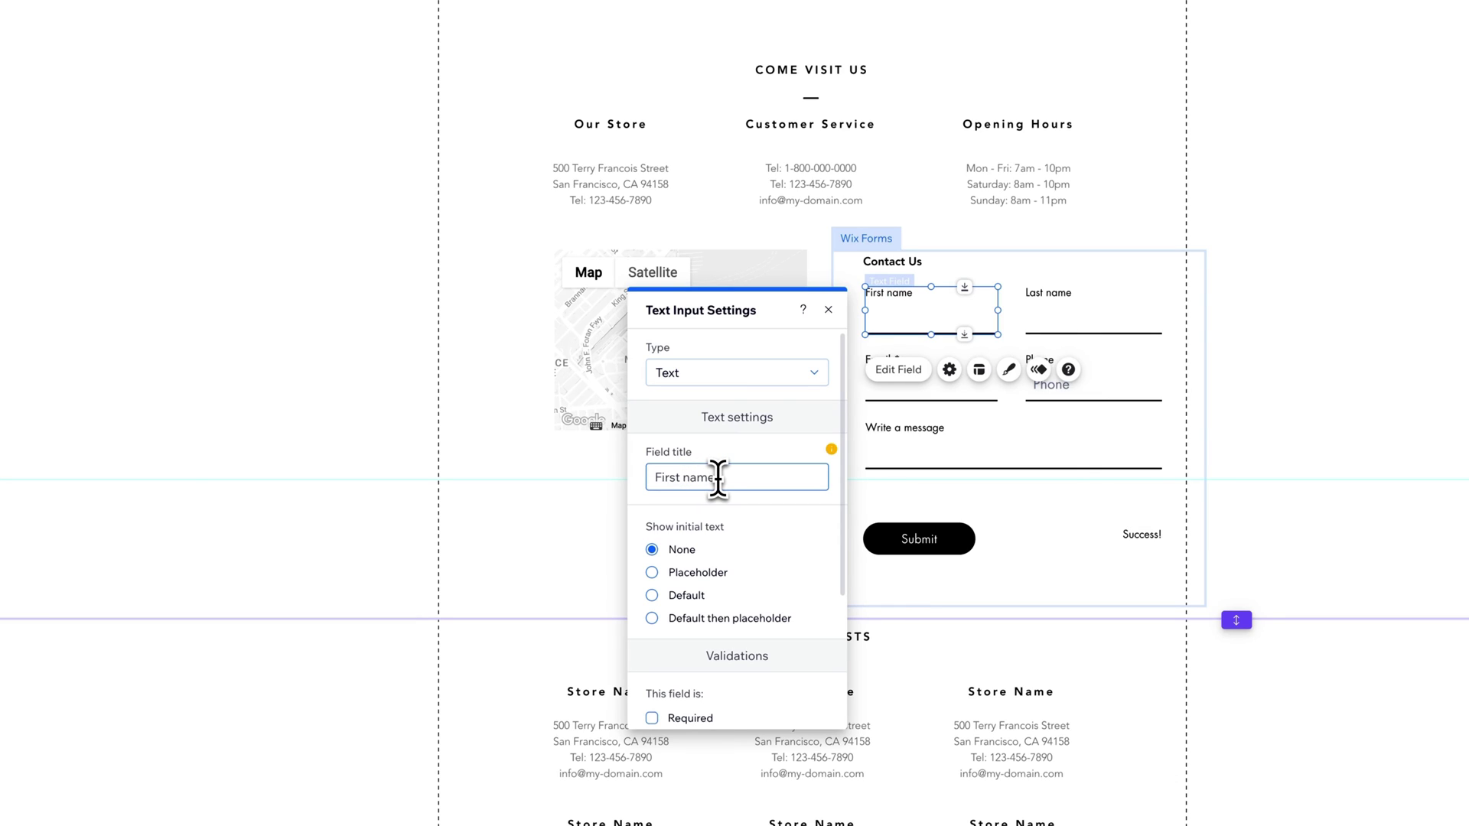
left_click(729, 478)
left_click_drag(727, 478, 651, 477)
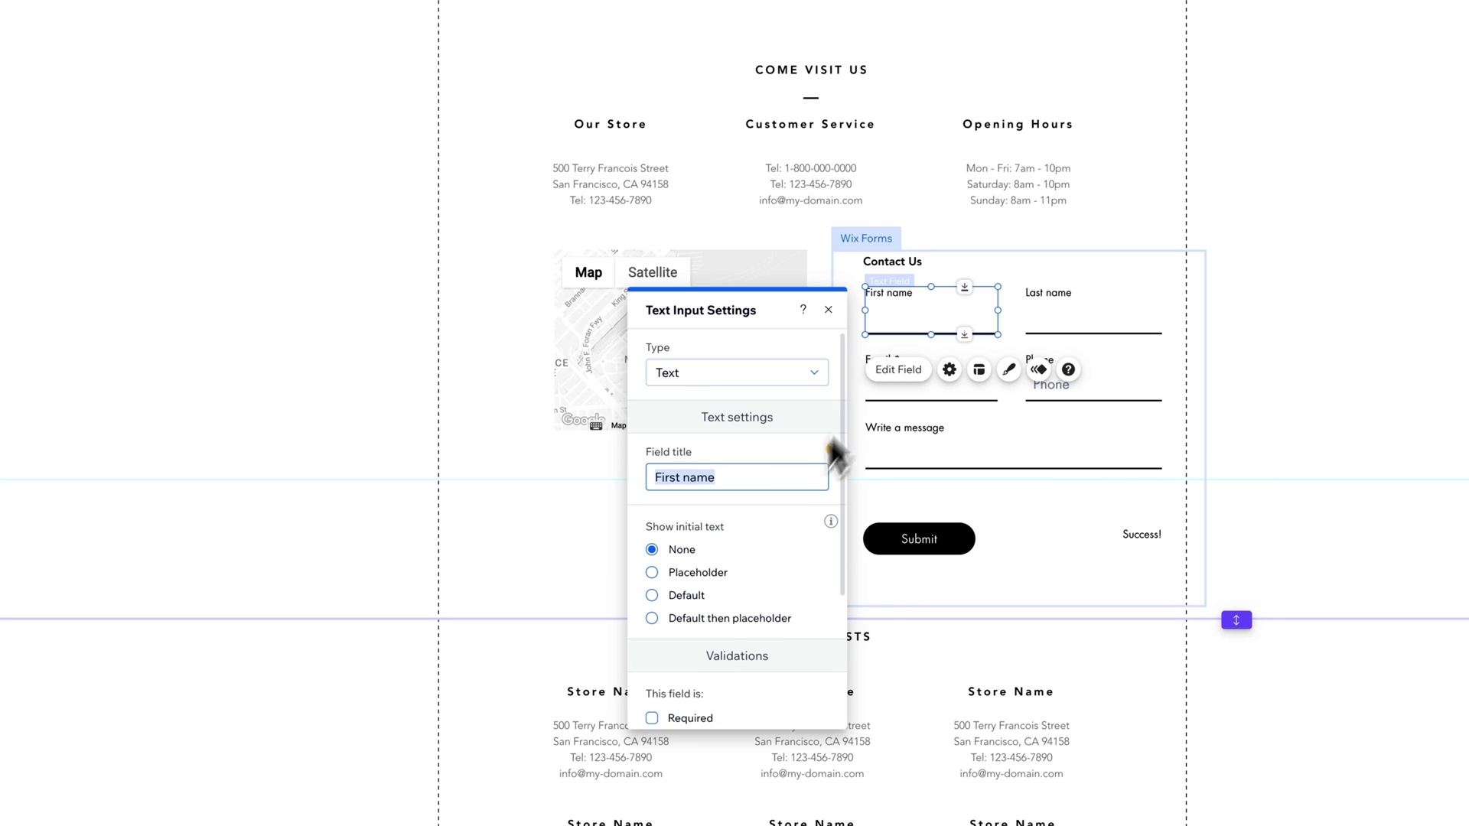
Step: Replace the field's title with new 'First name' text
left_click(682, 574)
scroll(741, 574, "down", 3)
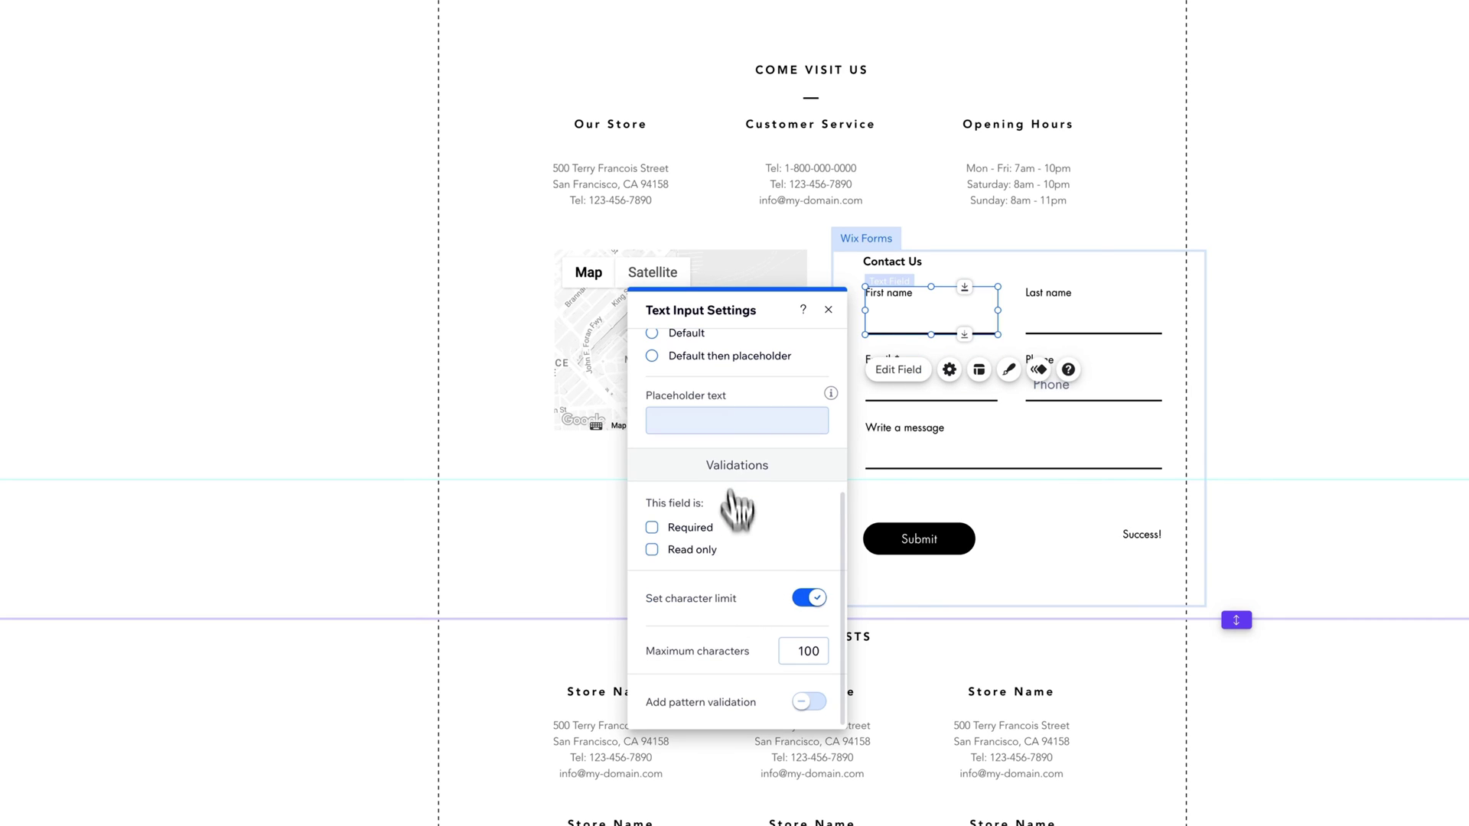
left_click(726, 420)
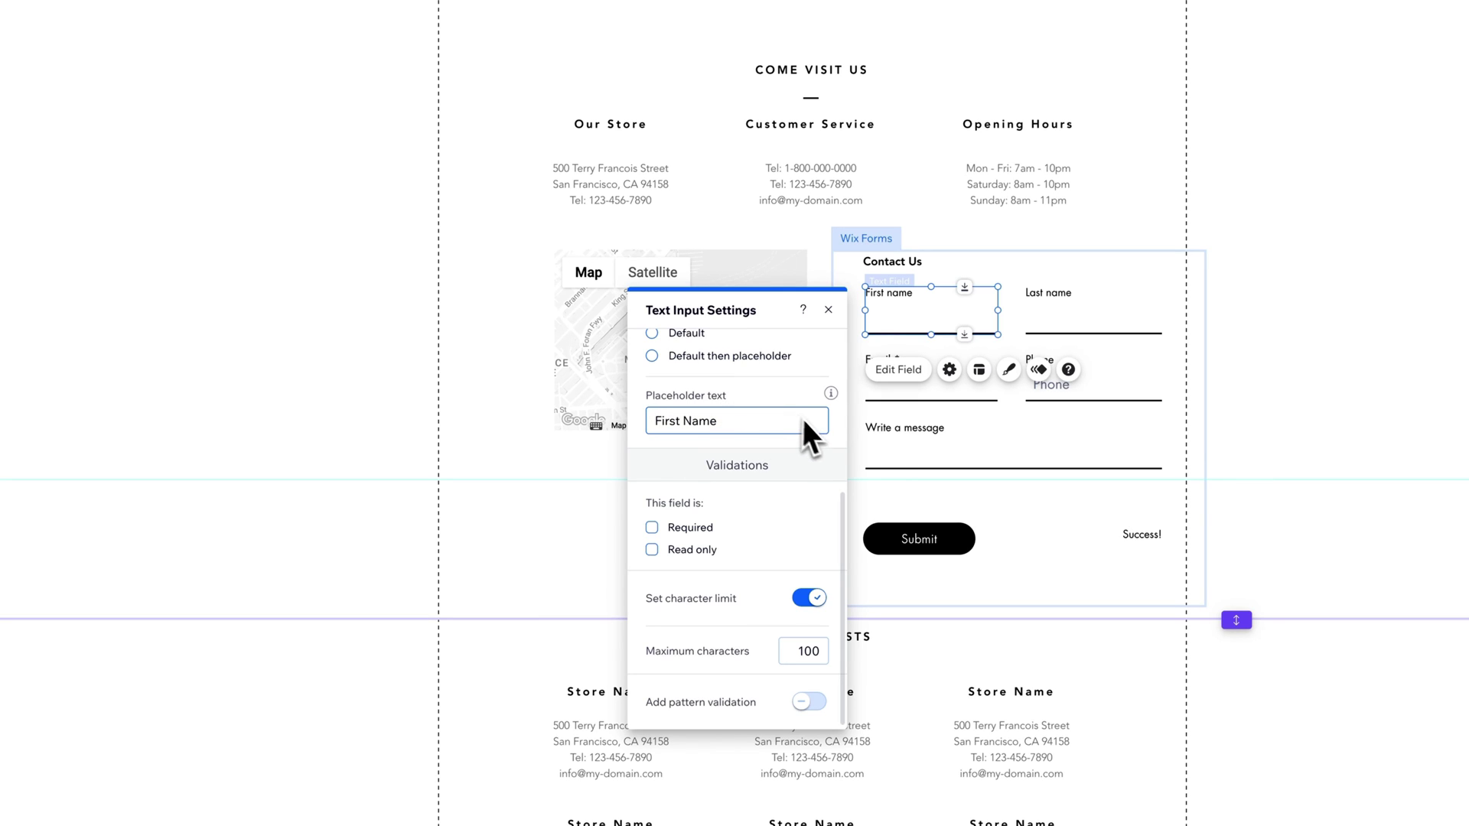
scroll(768, 391, "up", 5)
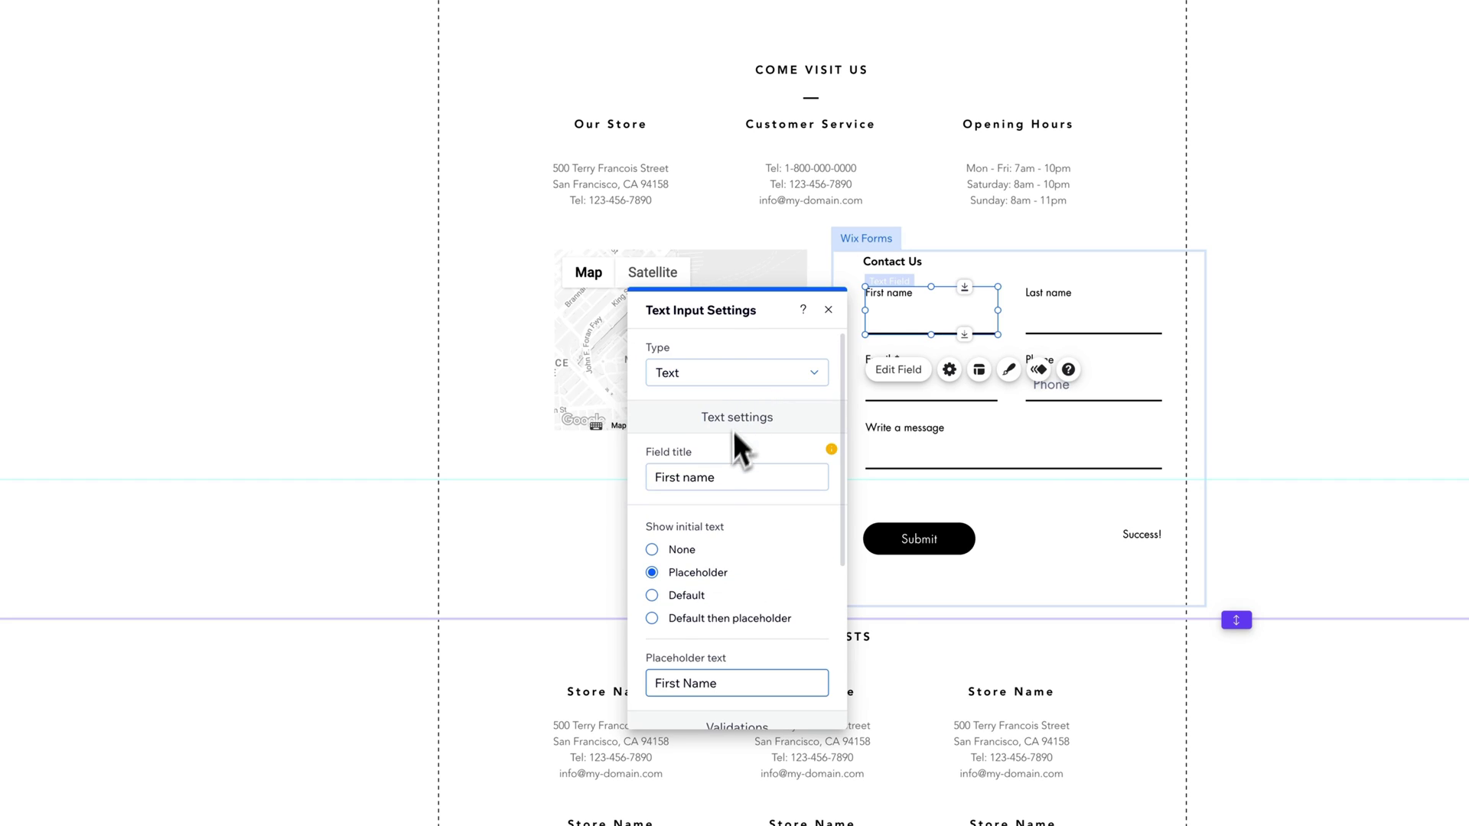
left_click_drag(730, 475, 643, 477)
key("BackSpace")
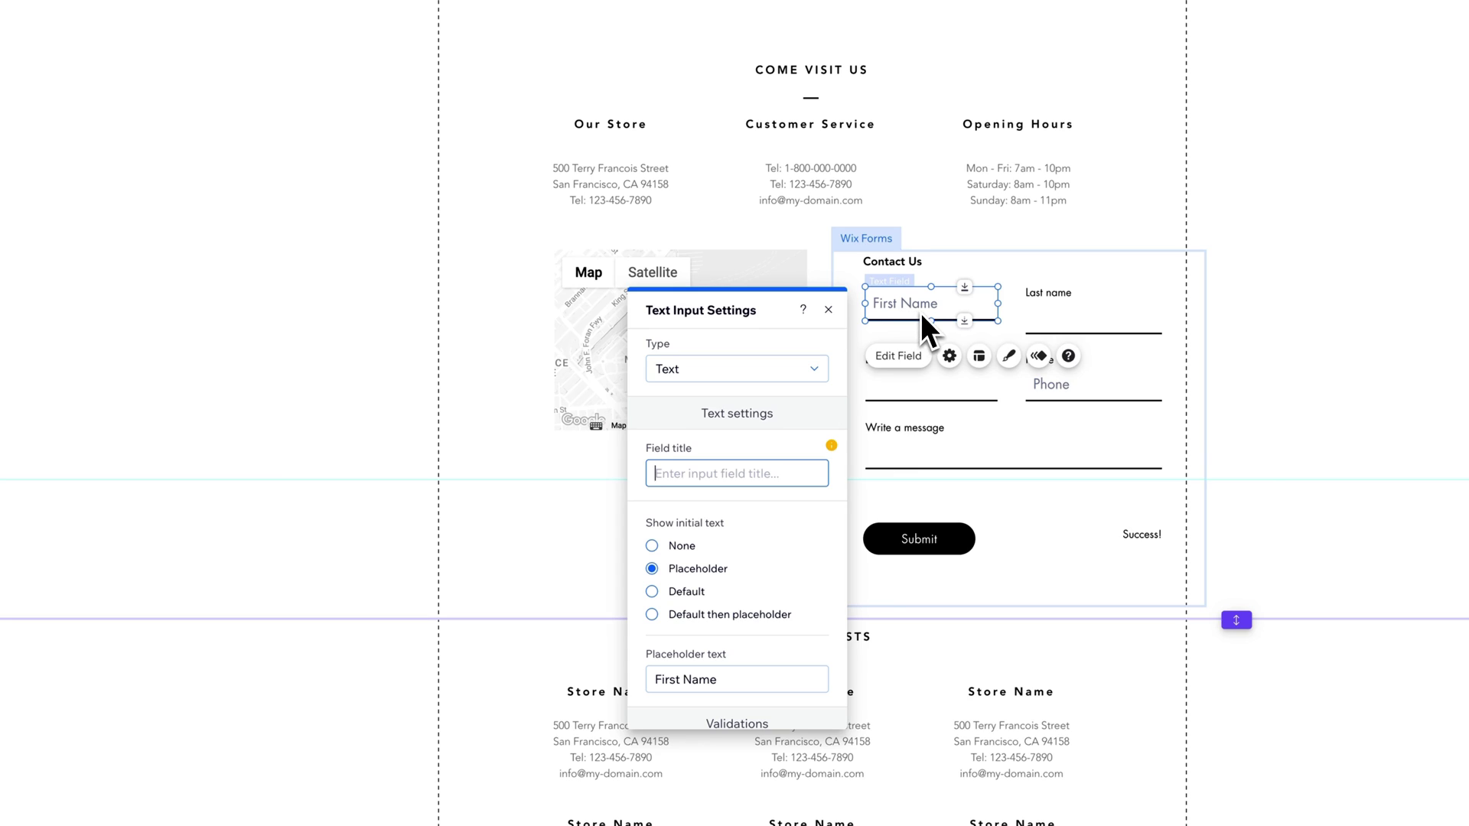
type("First Name")
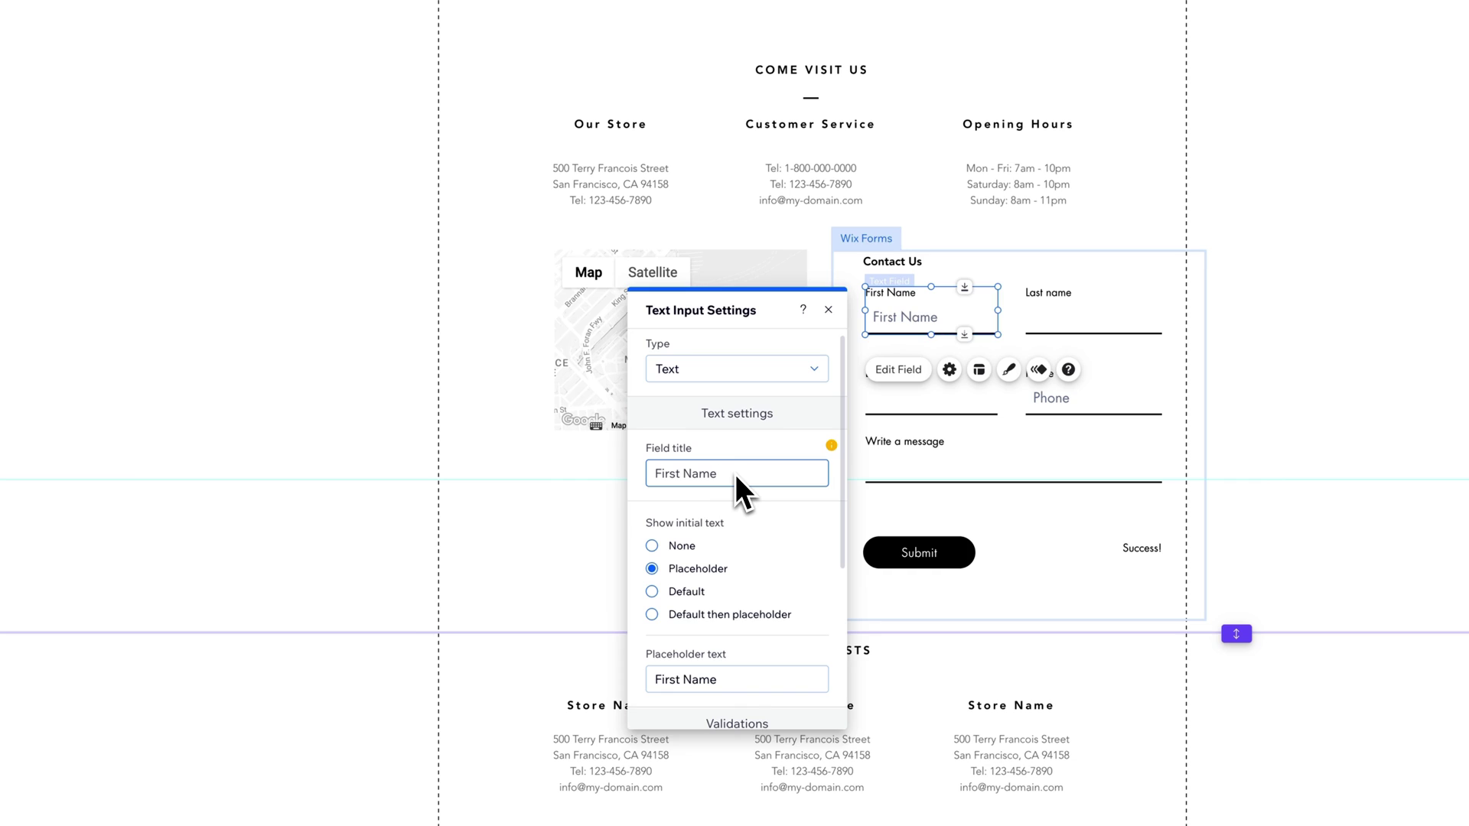
type(" name")
Step: Set Show initial text to None after trying default text and placeholder options
scroll(768, 507, "down", 1)
scroll(768, 509, "down", 1)
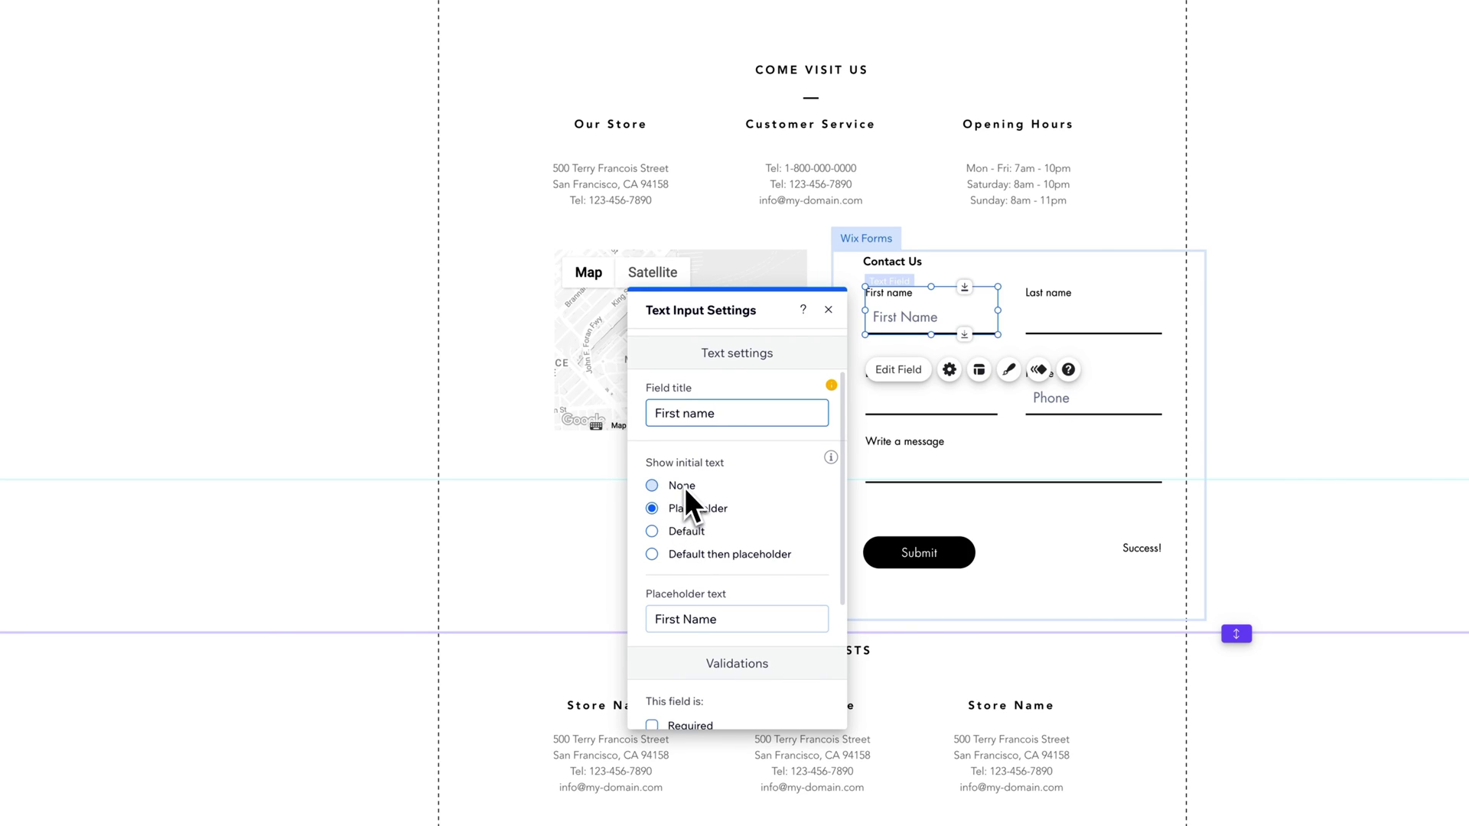
left_click(690, 530)
scroll(691, 526, "down", 1)
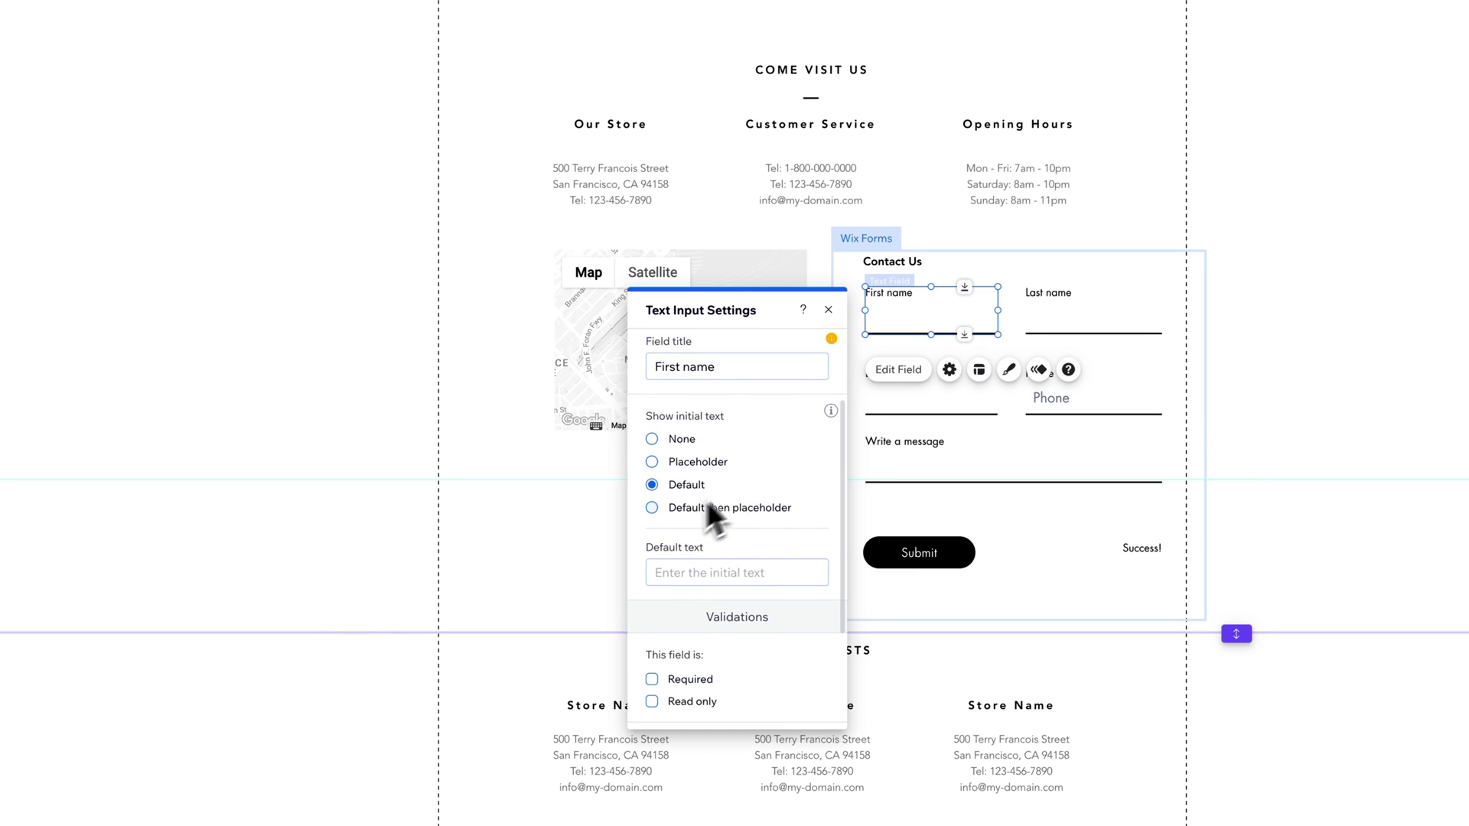
left_click(699, 509)
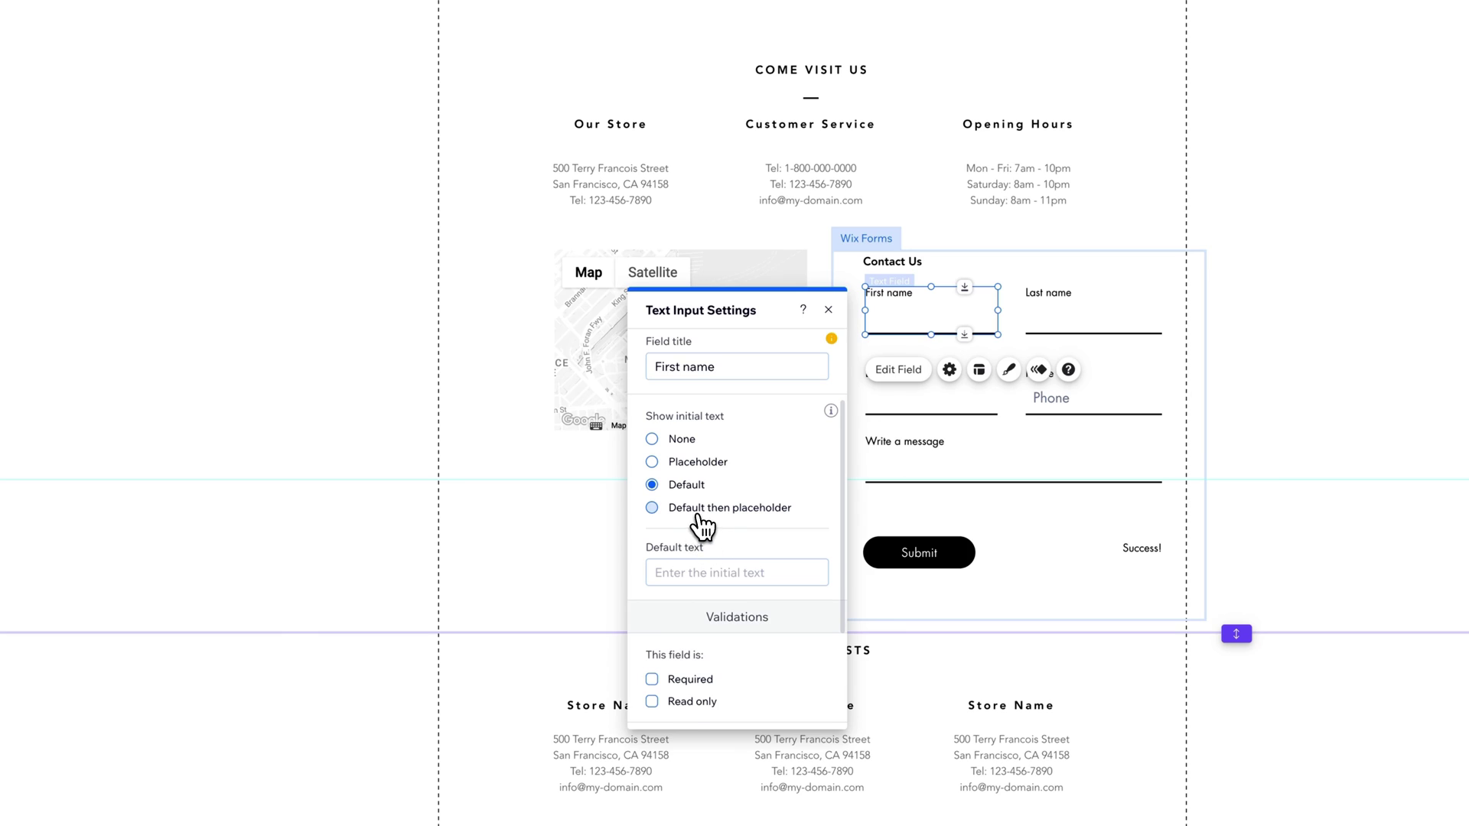
left_click(696, 436)
Step: Mark the First name field as Required, leaving it not read-only
scroll(788, 471, "down", 1)
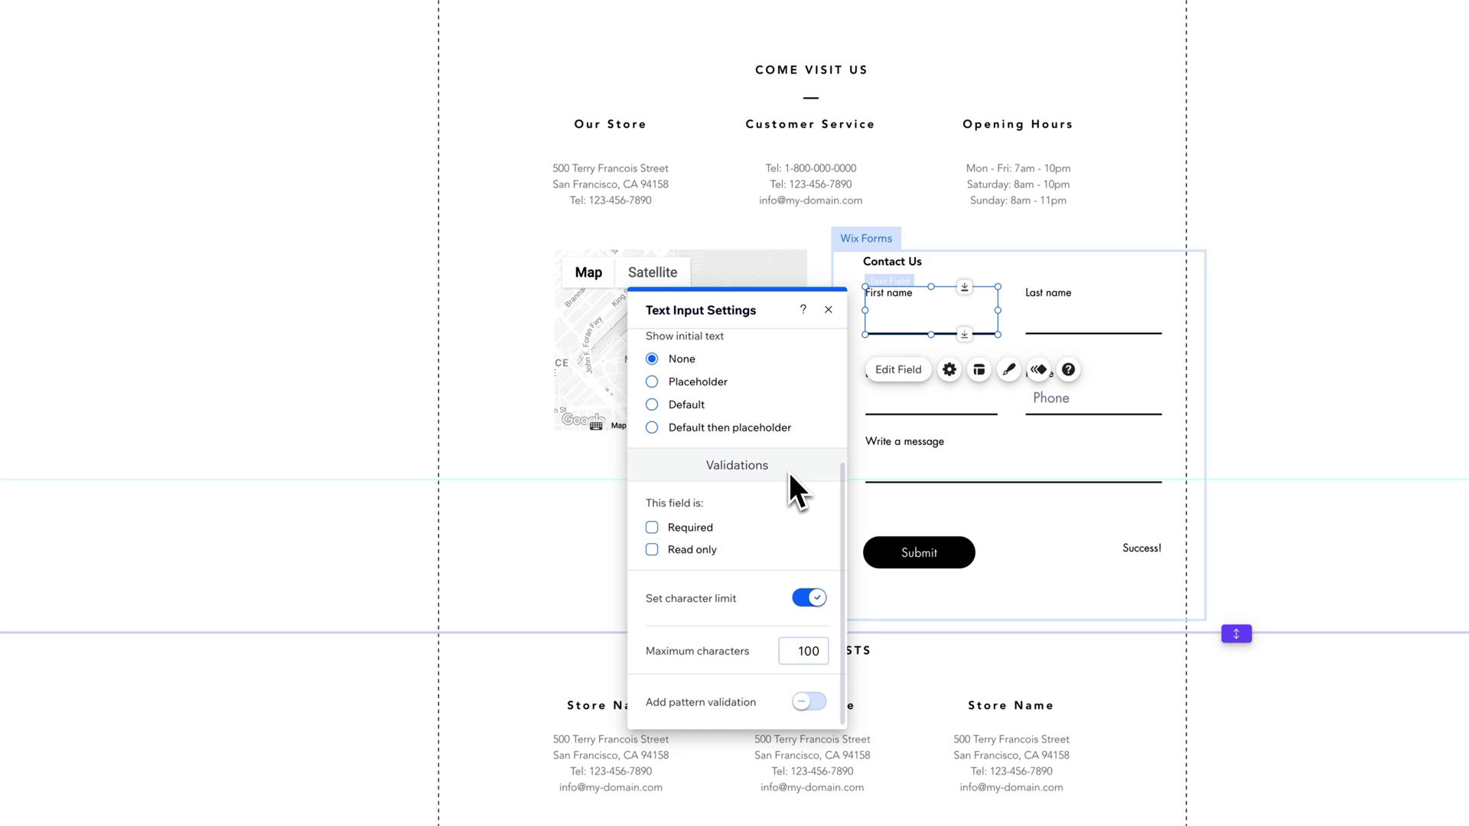
left_click(665, 528)
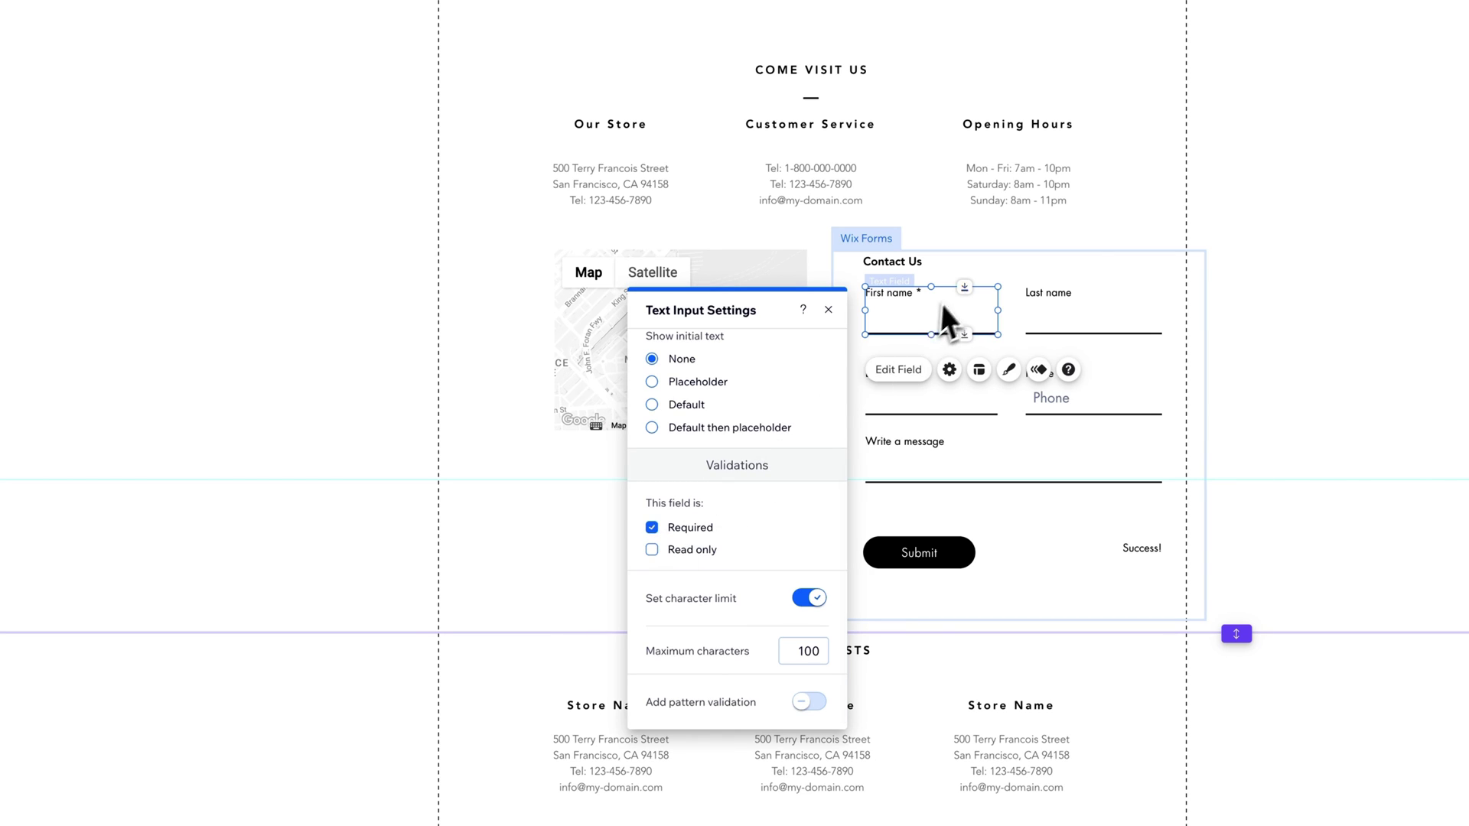
left_click(651, 550)
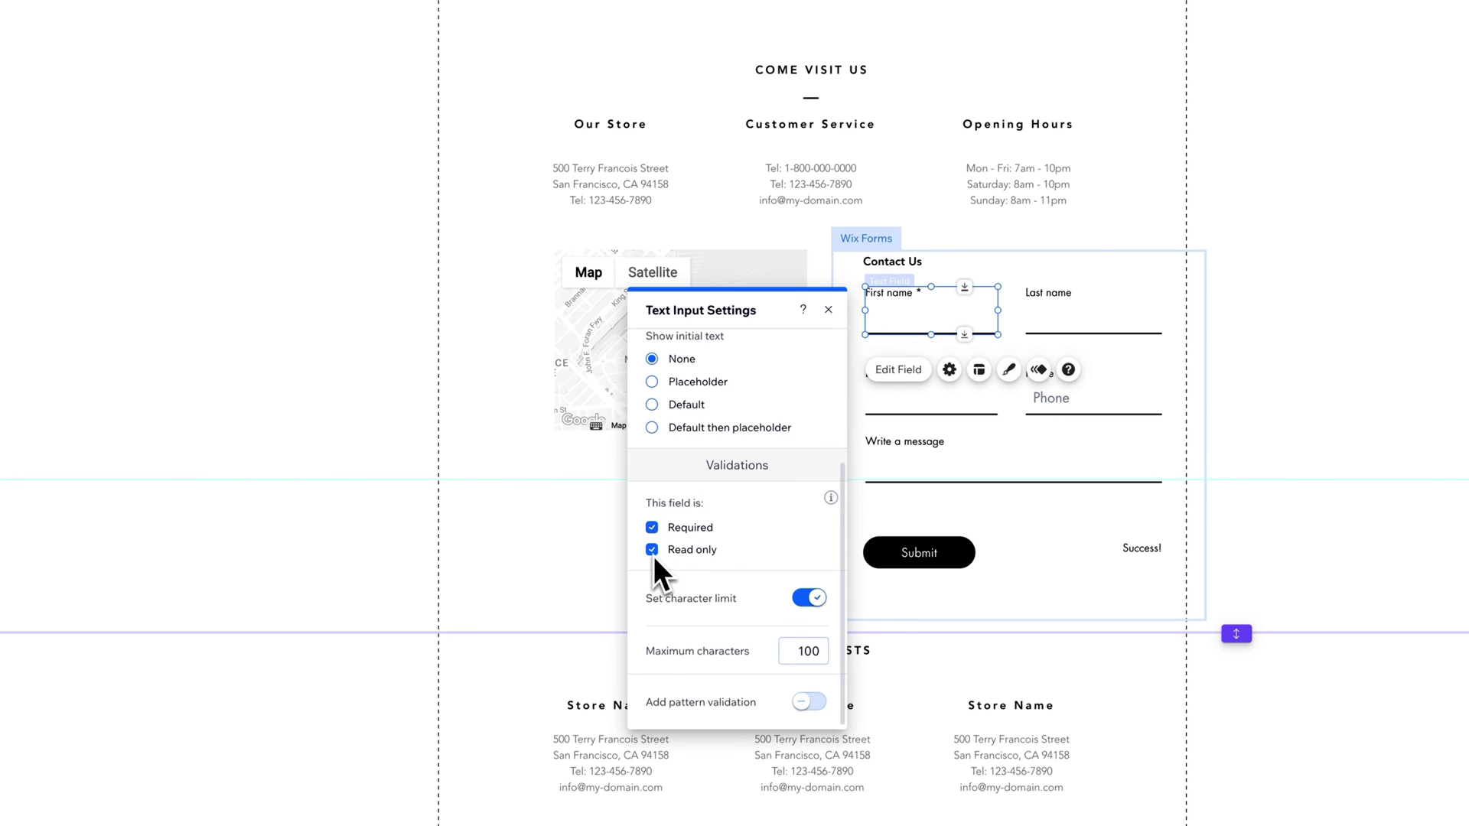
left_click(661, 554)
left_click(792, 648)
scroll(753, 600, "up", 3)
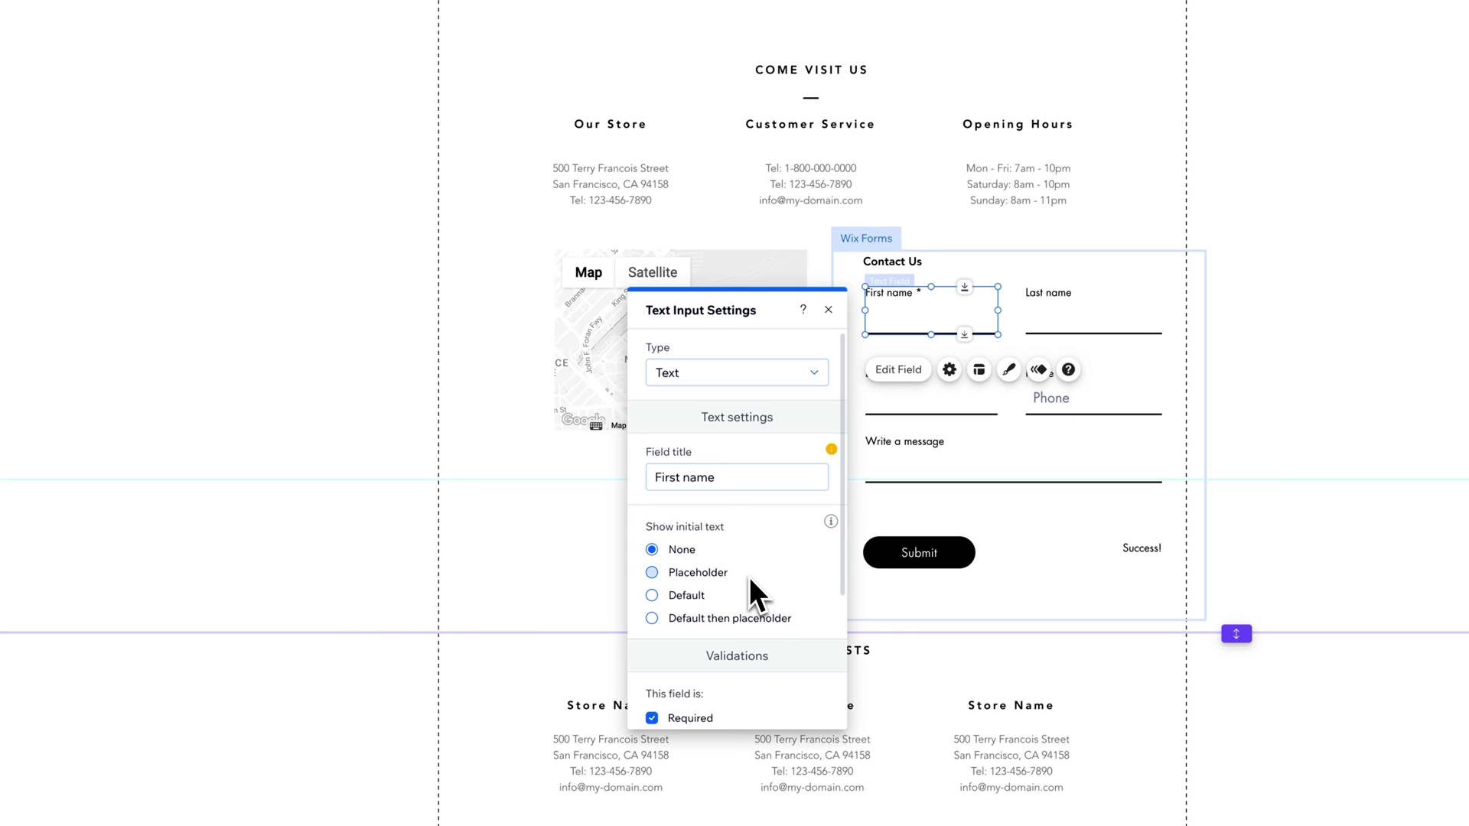
left_click(829, 310)
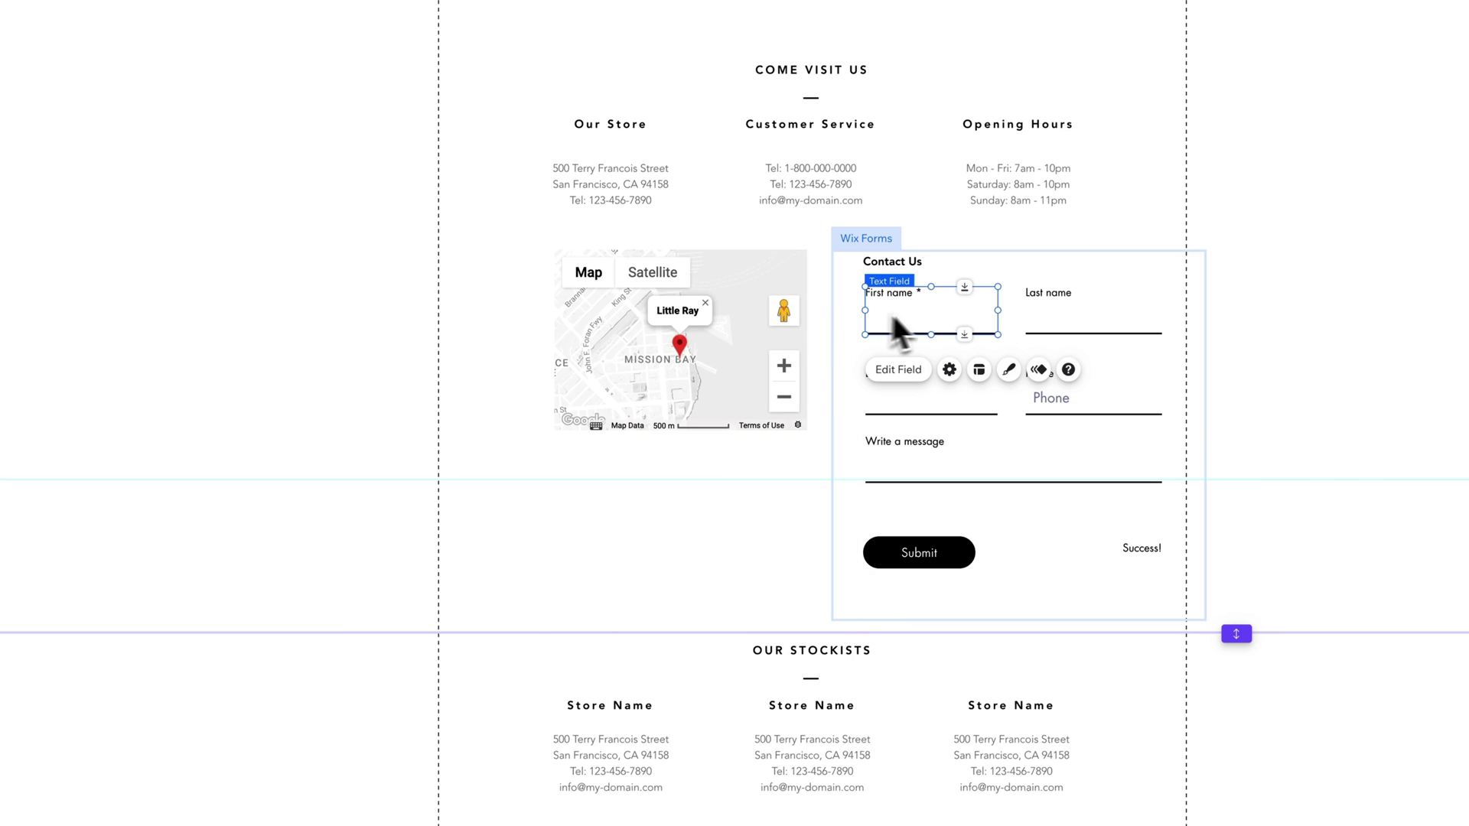
left_click(949, 370)
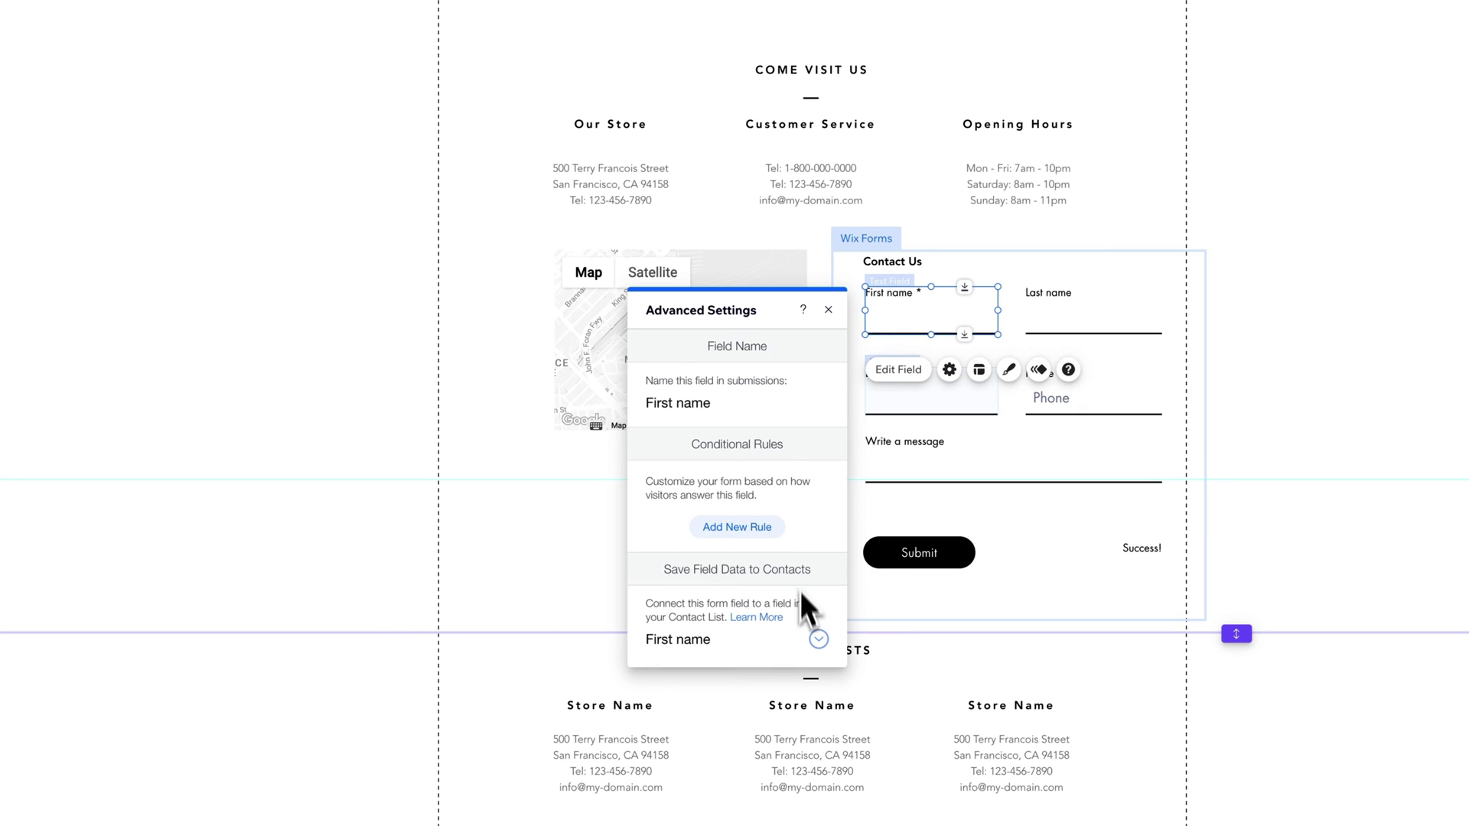
left_click(819, 640)
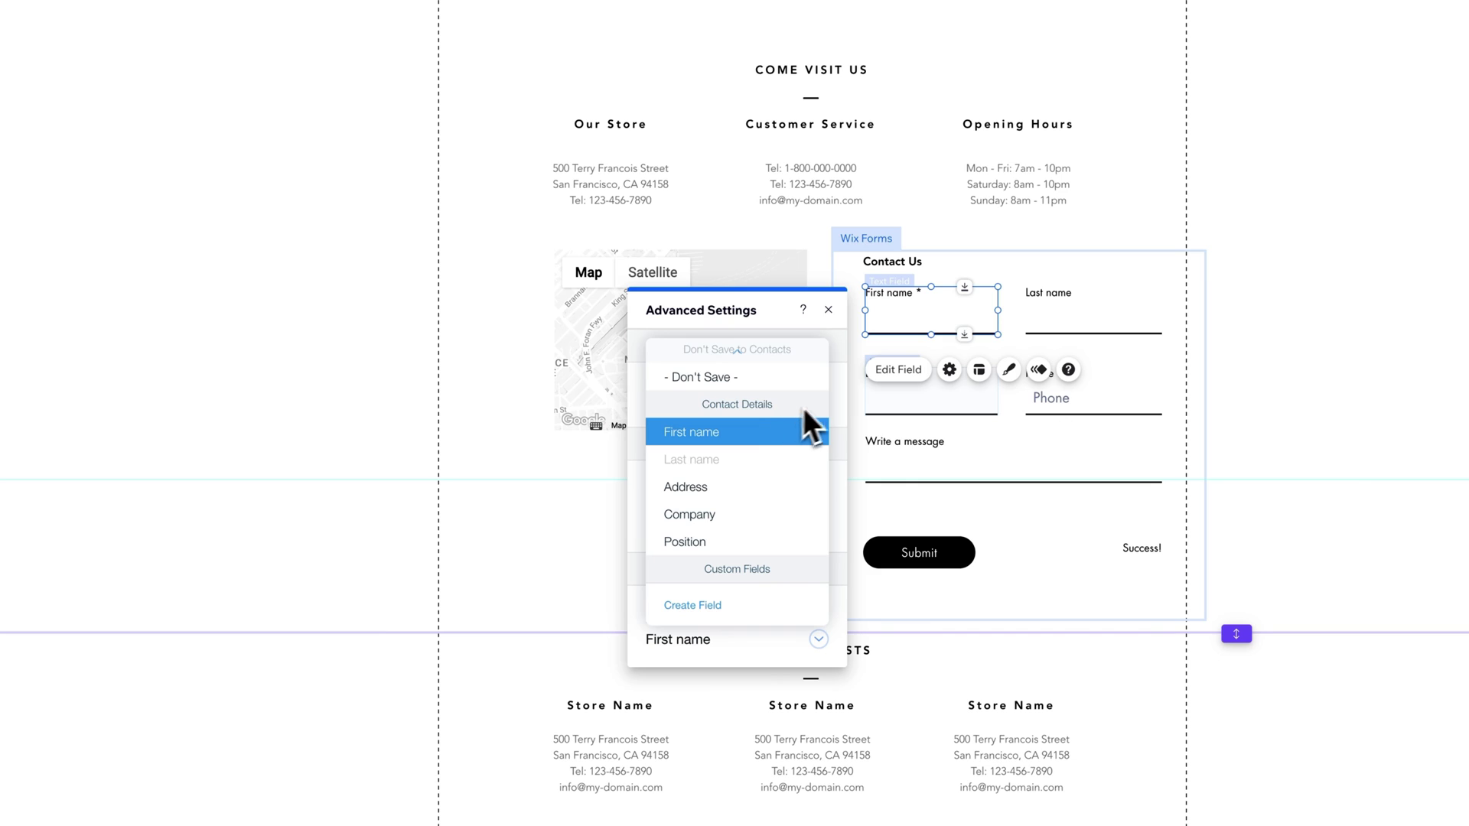
left_click(843, 388)
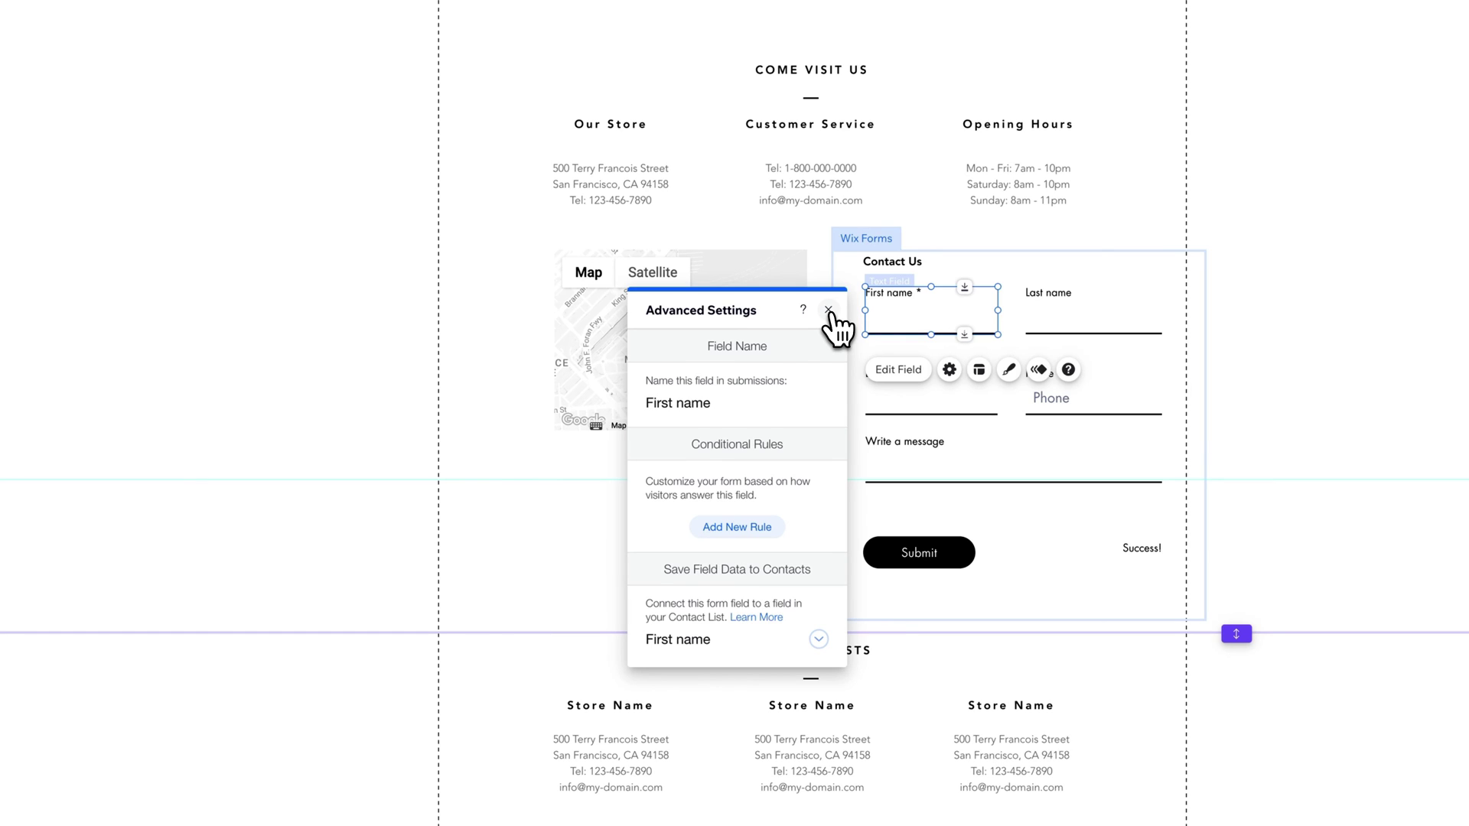
left_click(829, 310)
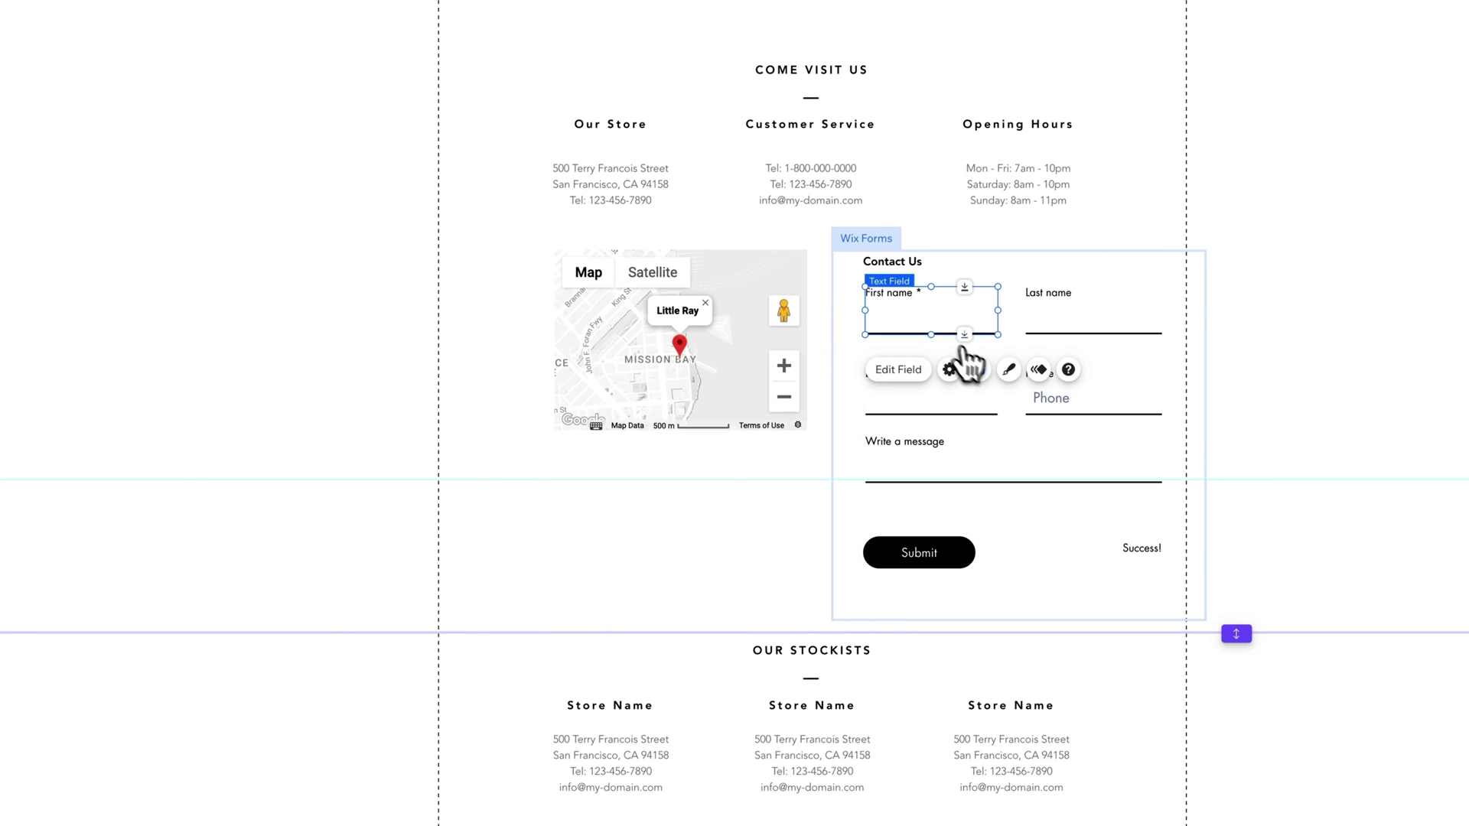
left_click(979, 371)
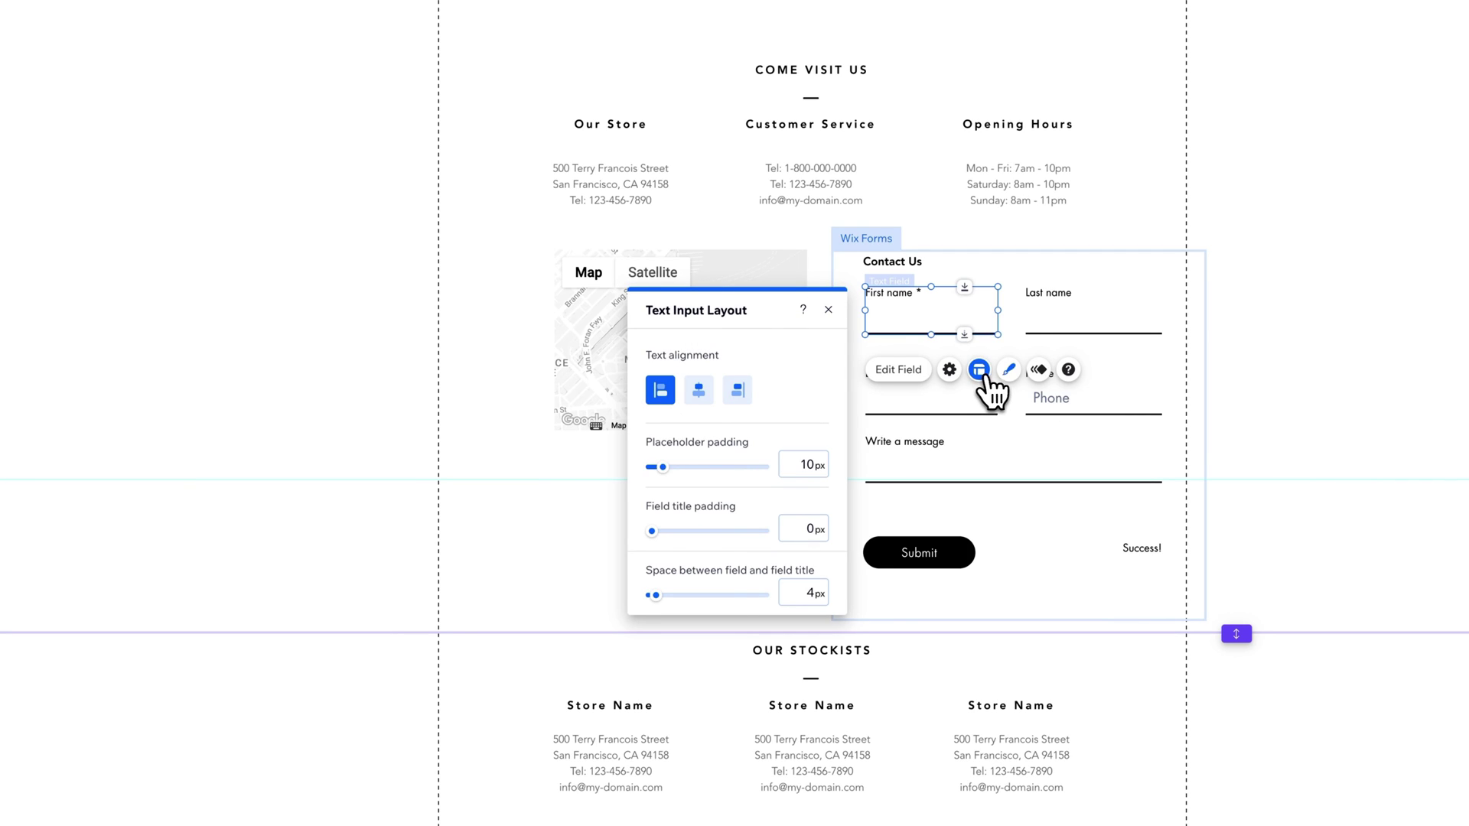
left_click(1009, 370)
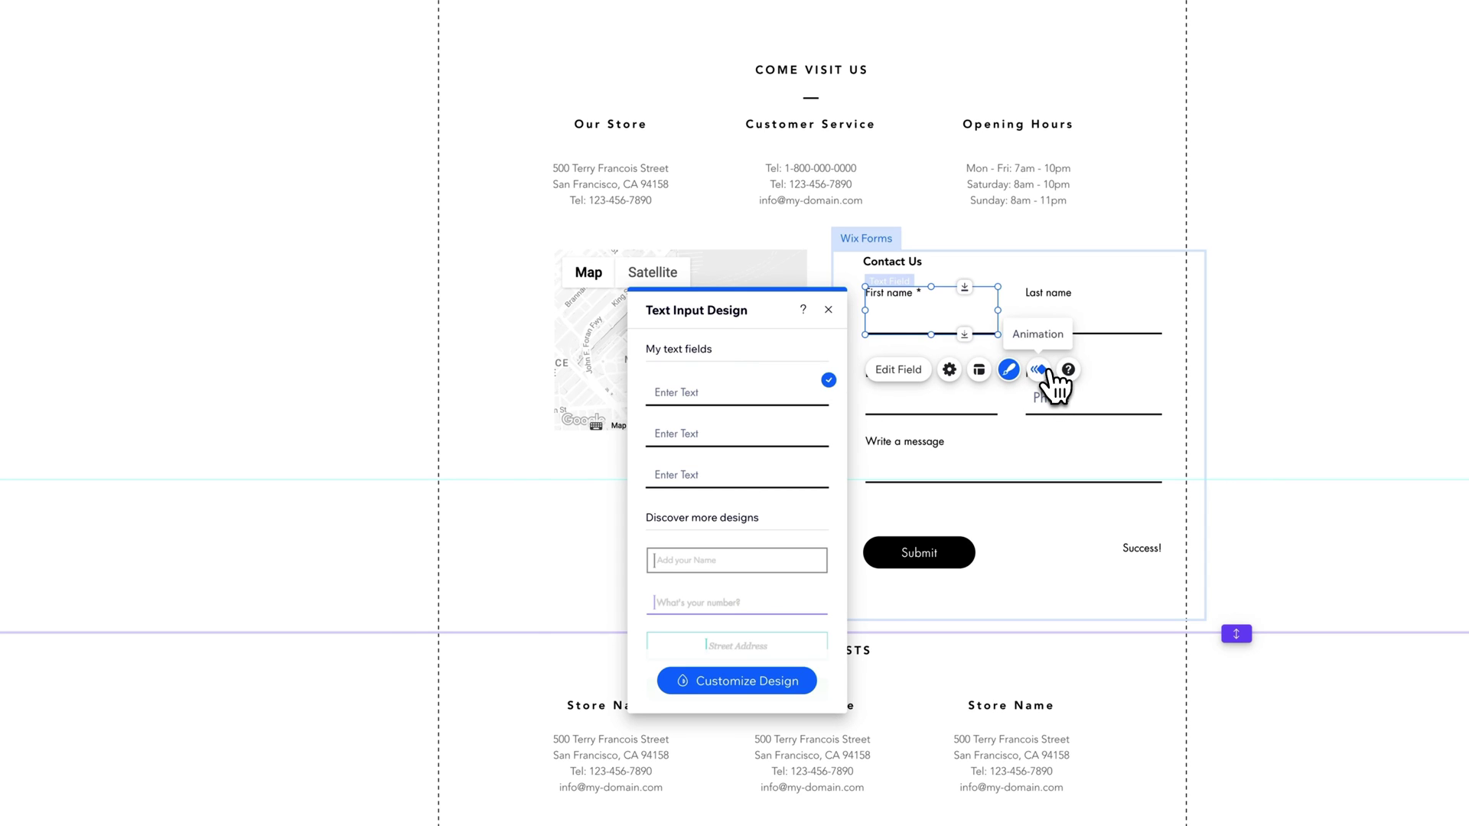
left_click(1040, 370)
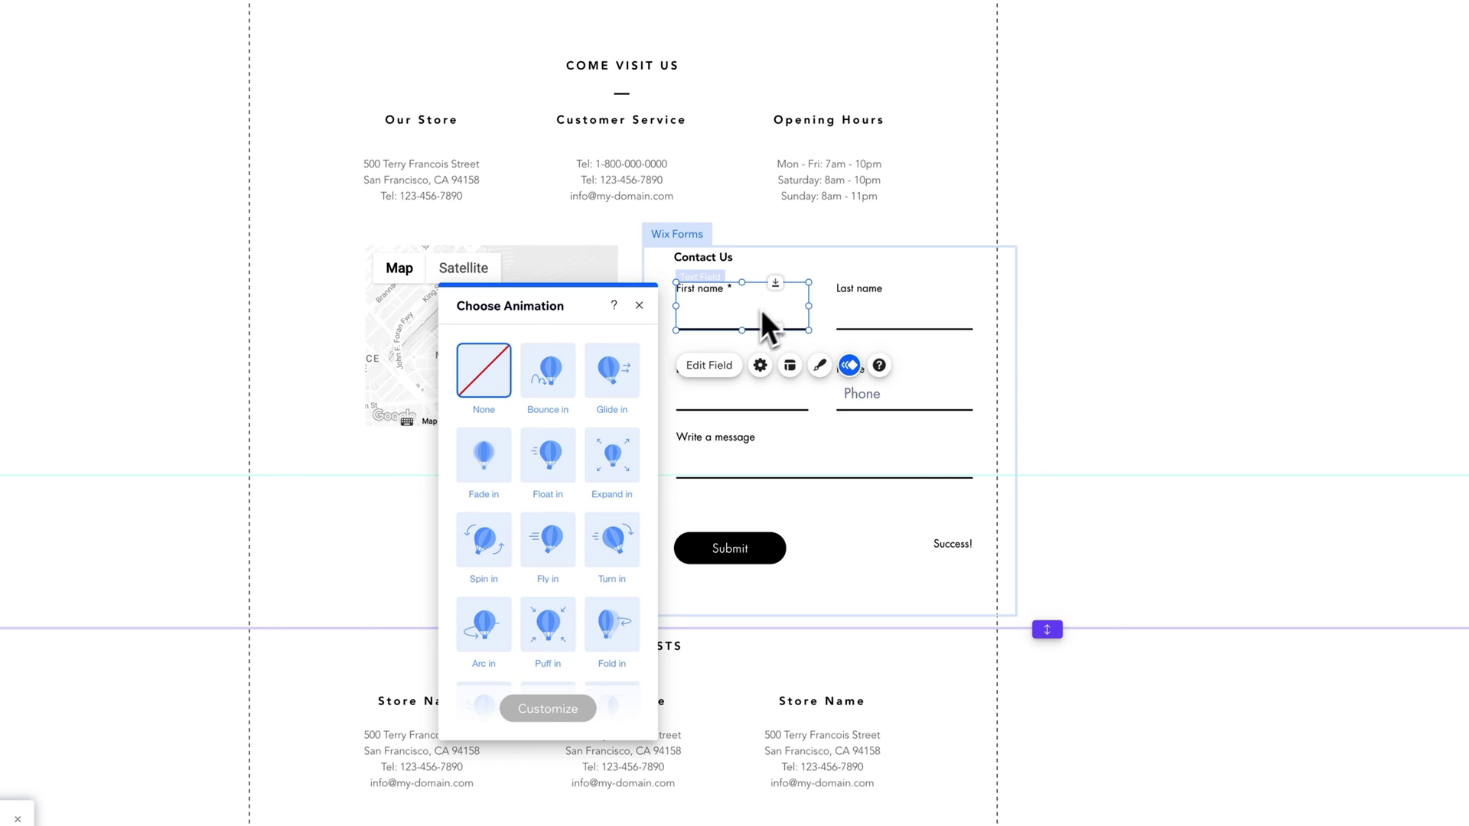
Step: Review the Phone field's input design in the Regular state without changes
left_click(639, 306)
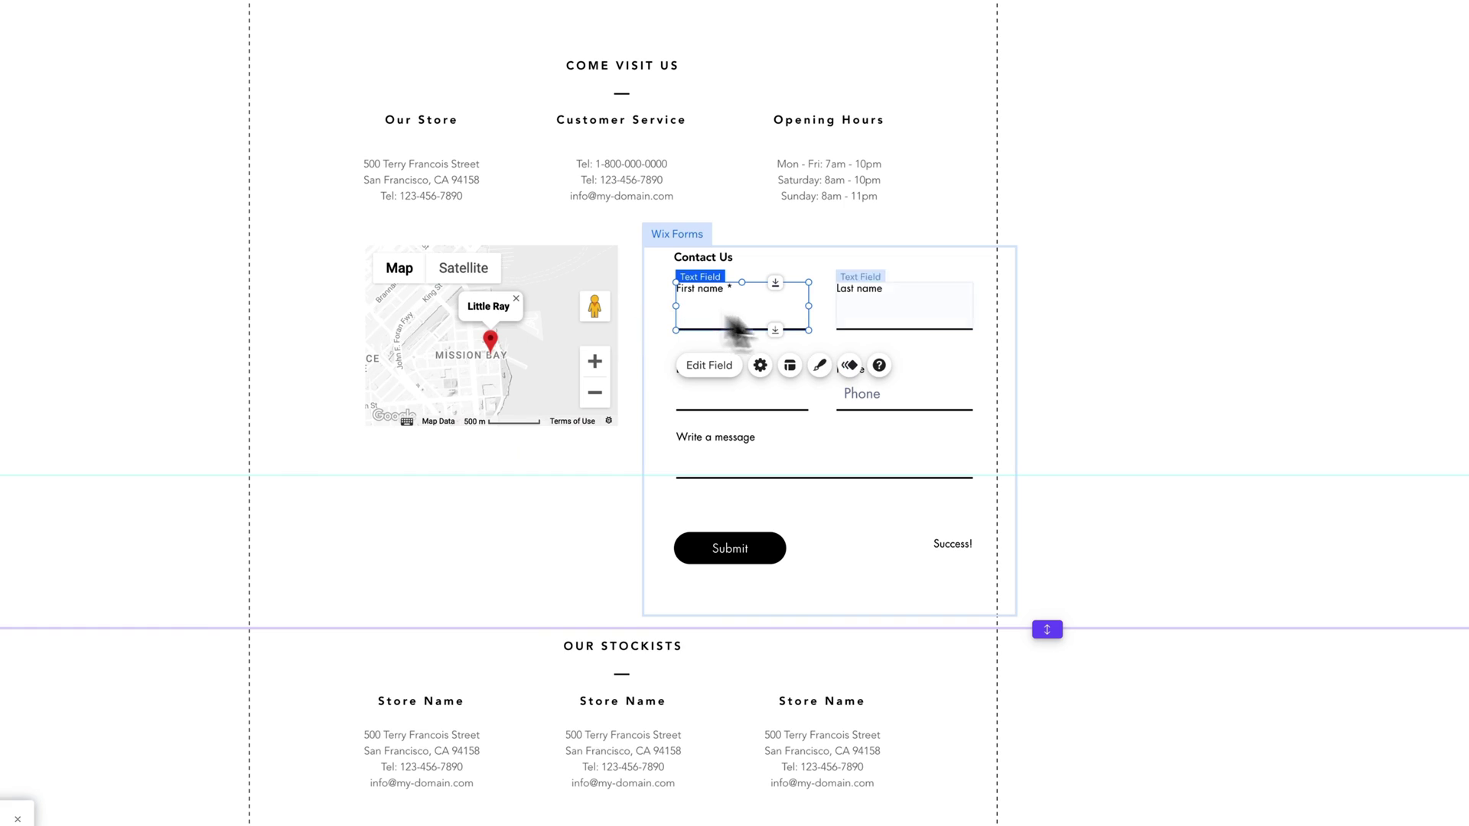
left_click(862, 405)
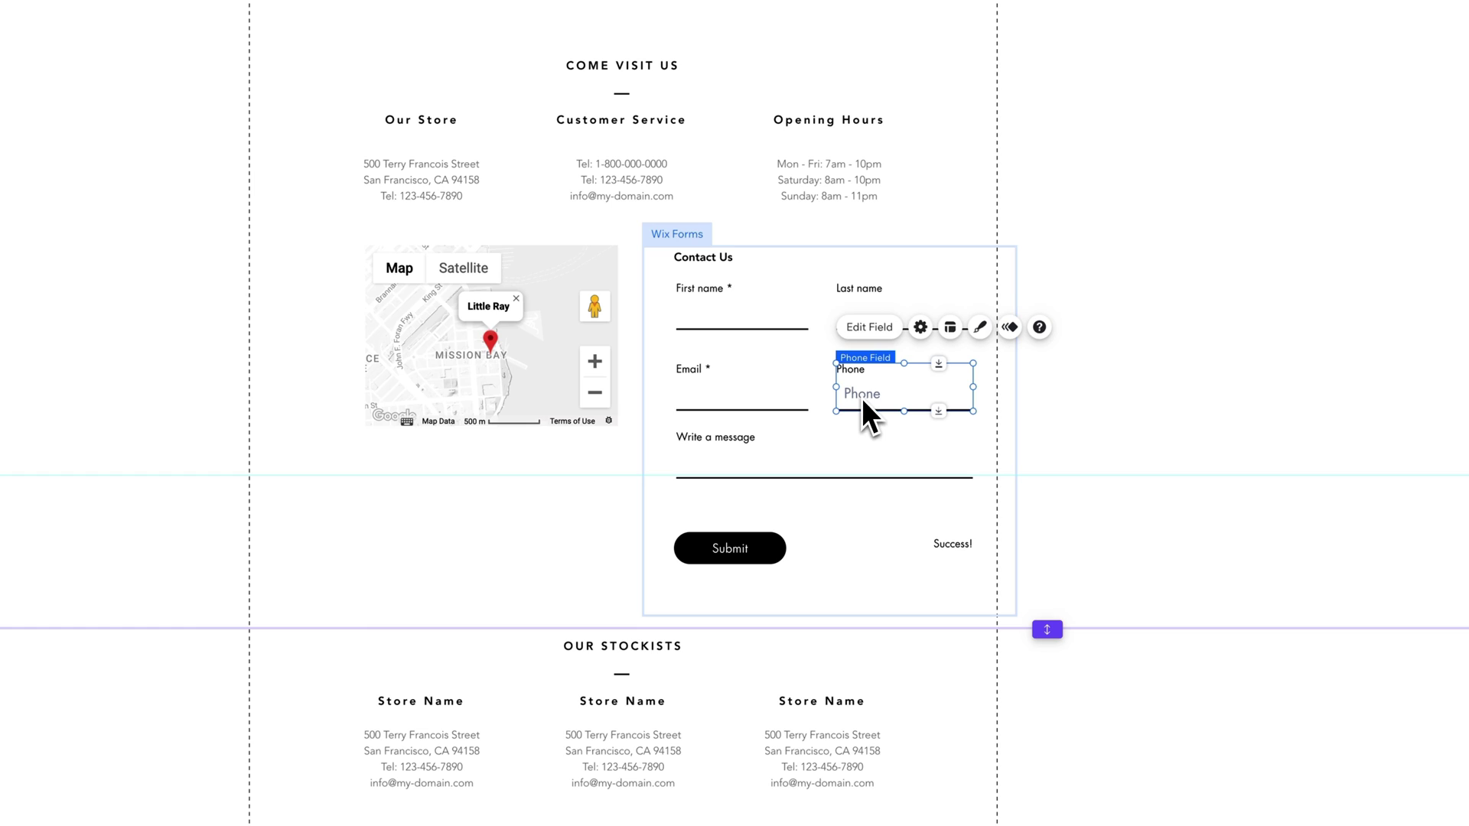
left_click(980, 327)
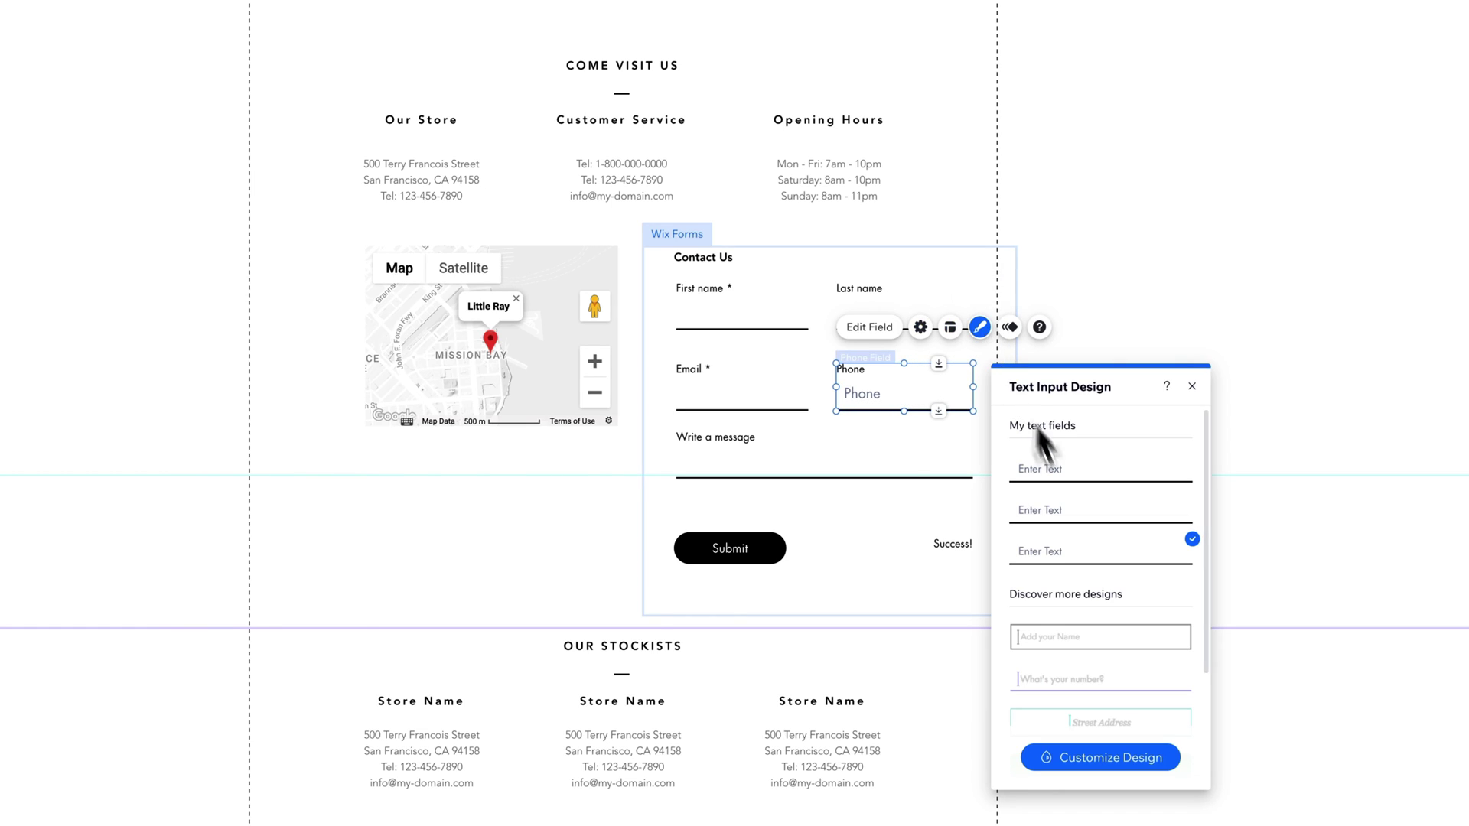
left_click(1086, 757)
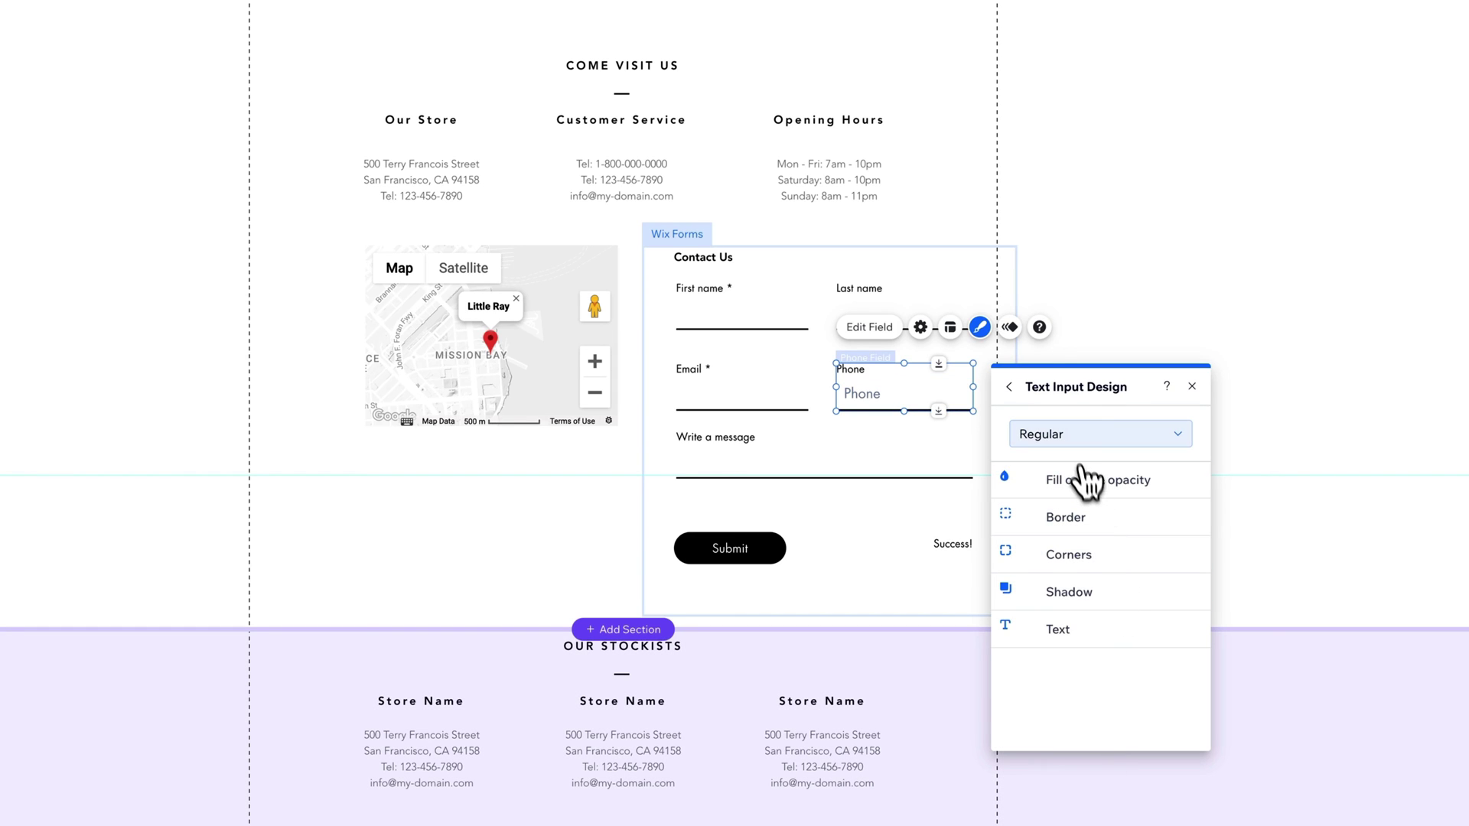
left_click(1083, 435)
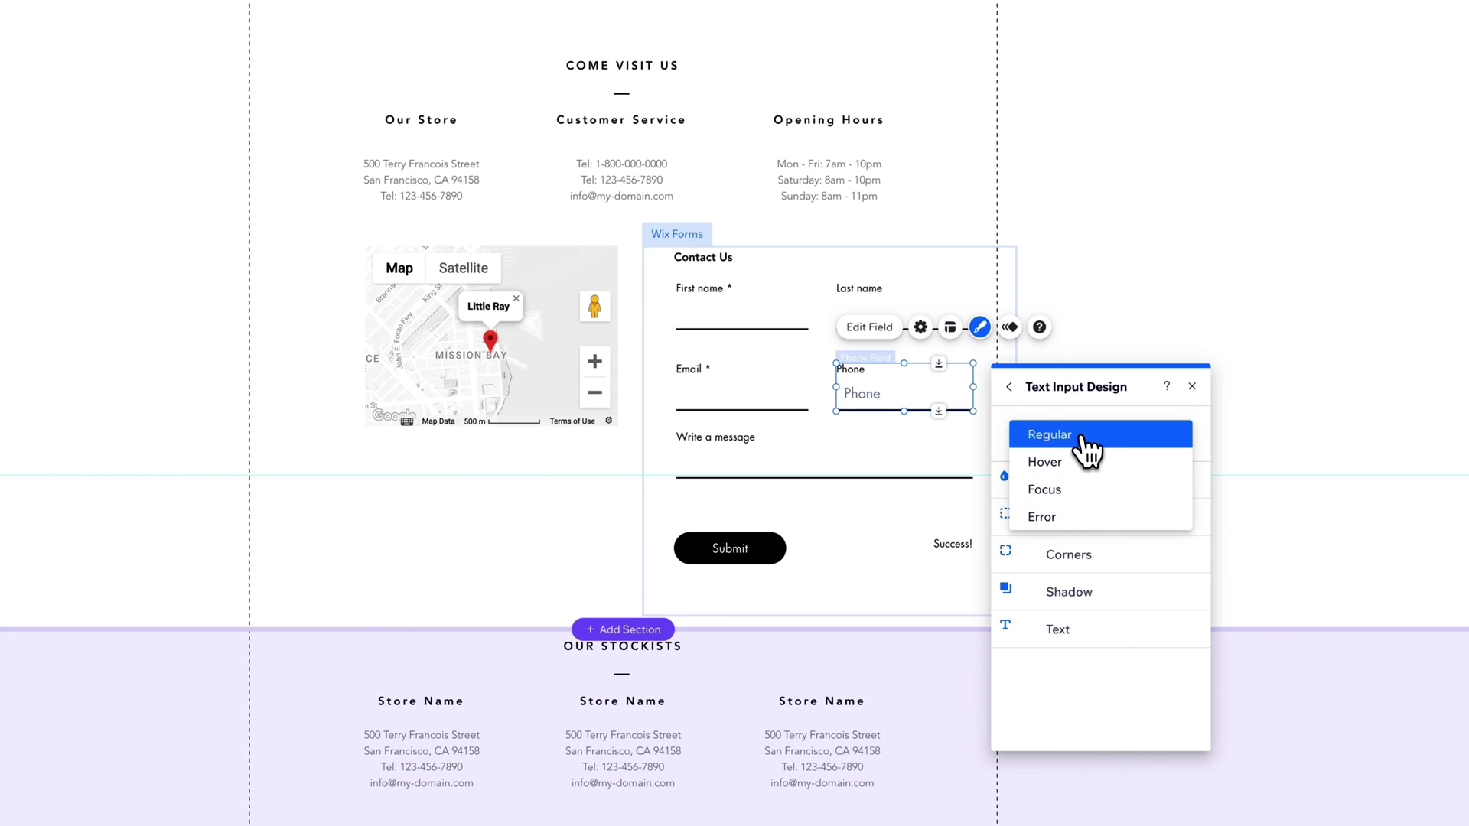
left_click(1080, 441)
left_click(1009, 386)
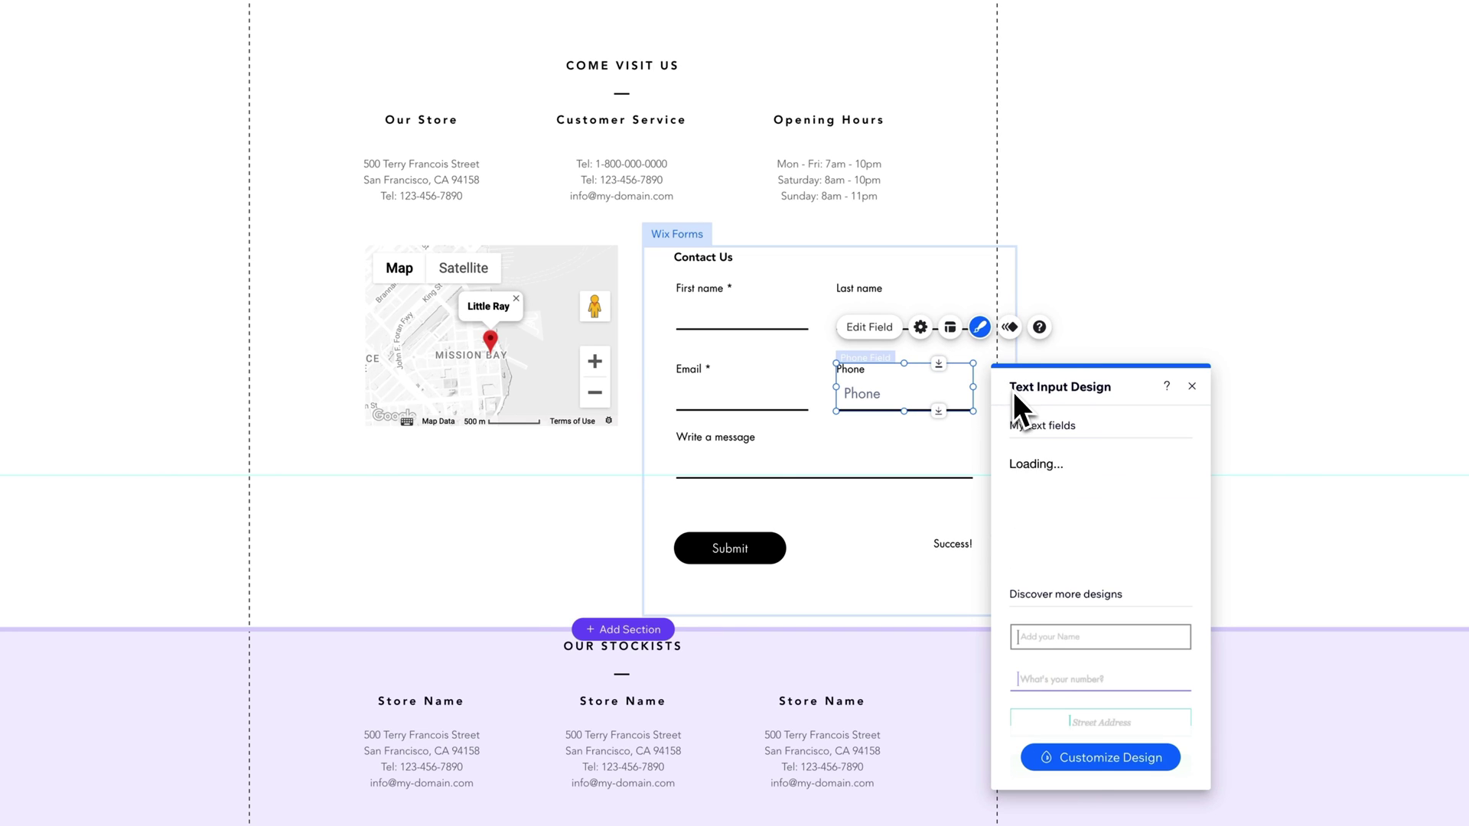
left_click(1192, 385)
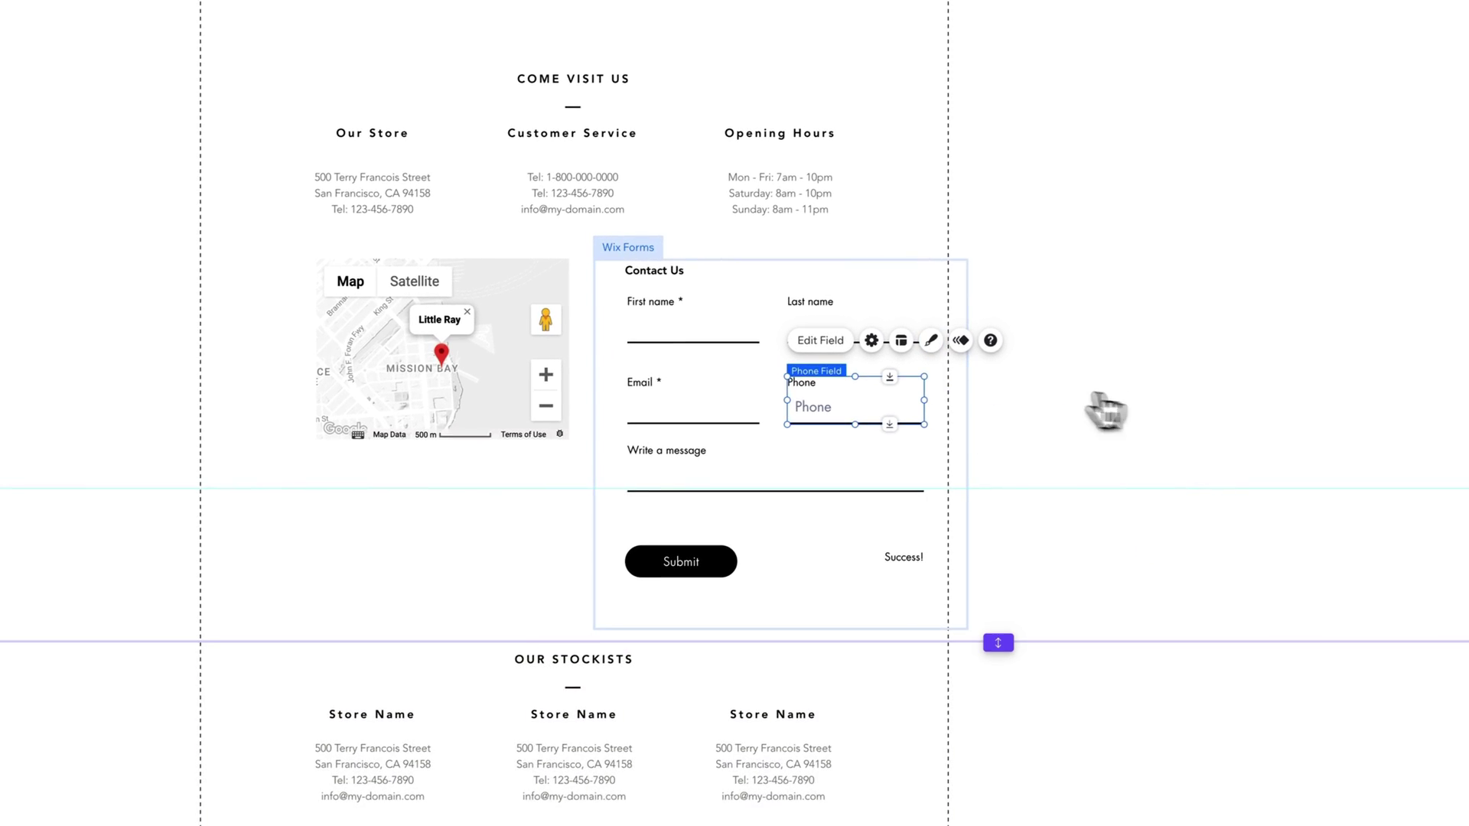
Step: Set the Phone field's Show initial text to None
left_click(870, 341)
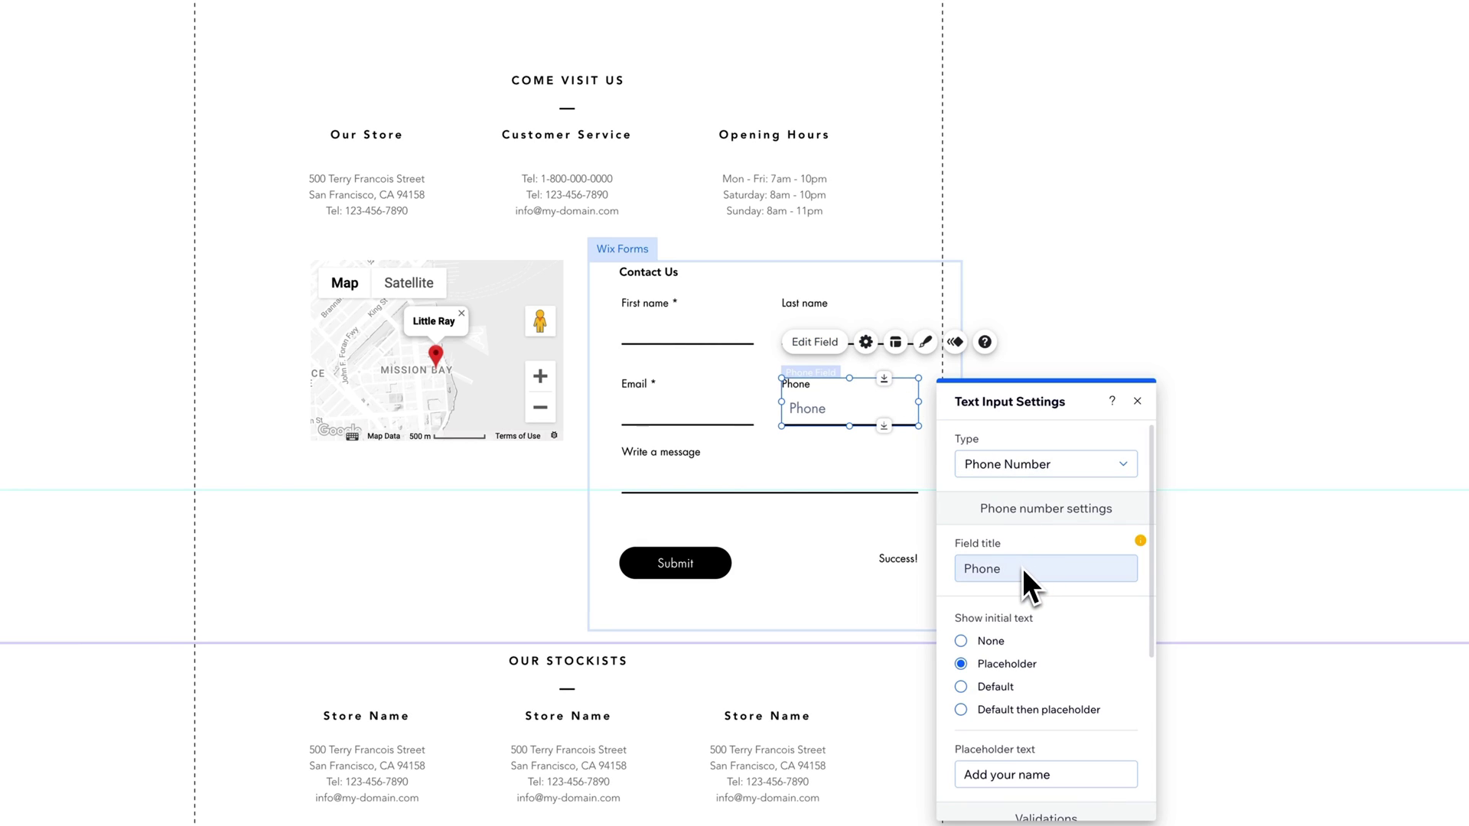
left_click(1054, 772)
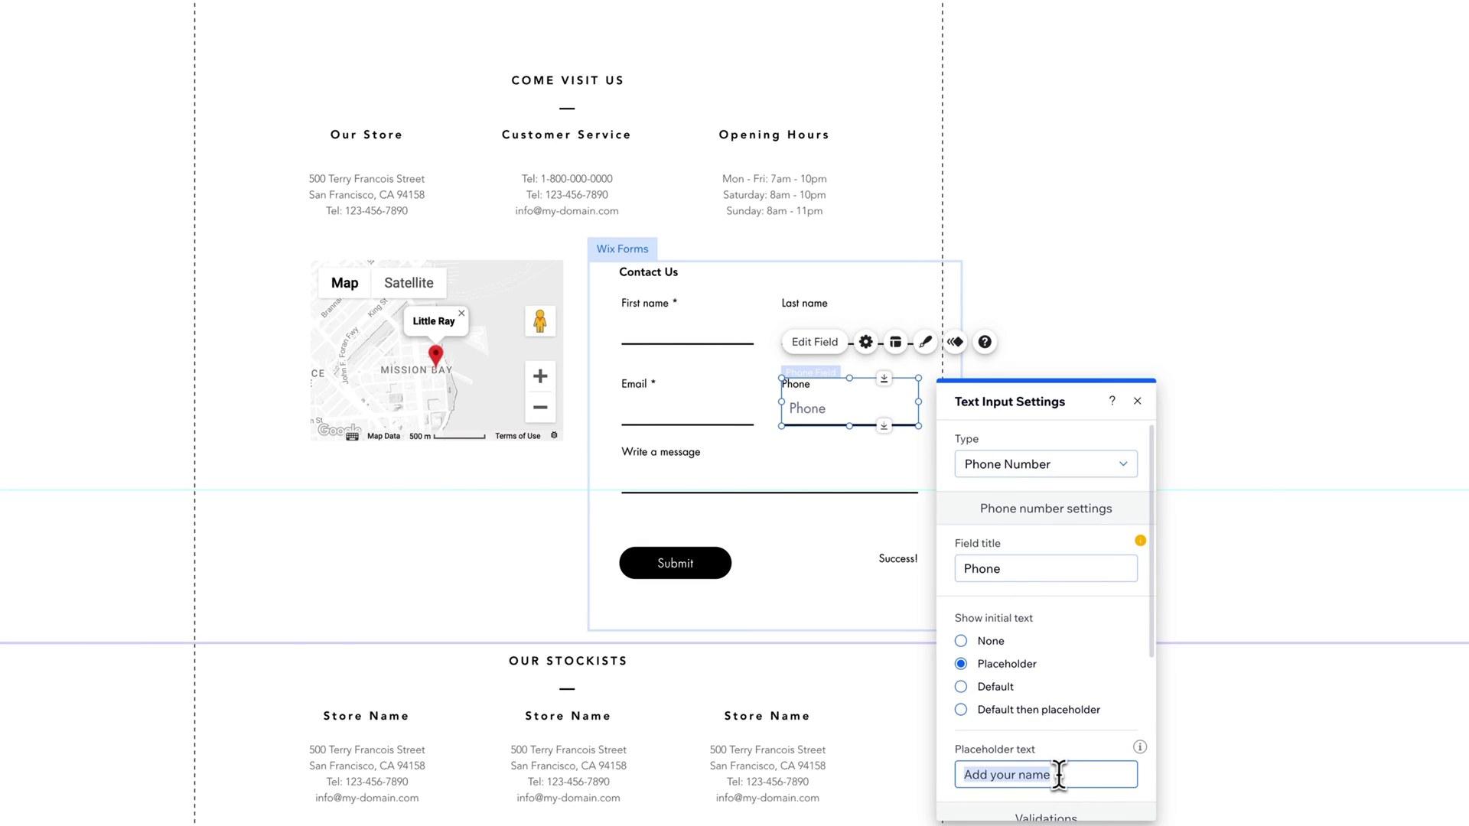
left_click(961, 640)
left_click(1136, 401)
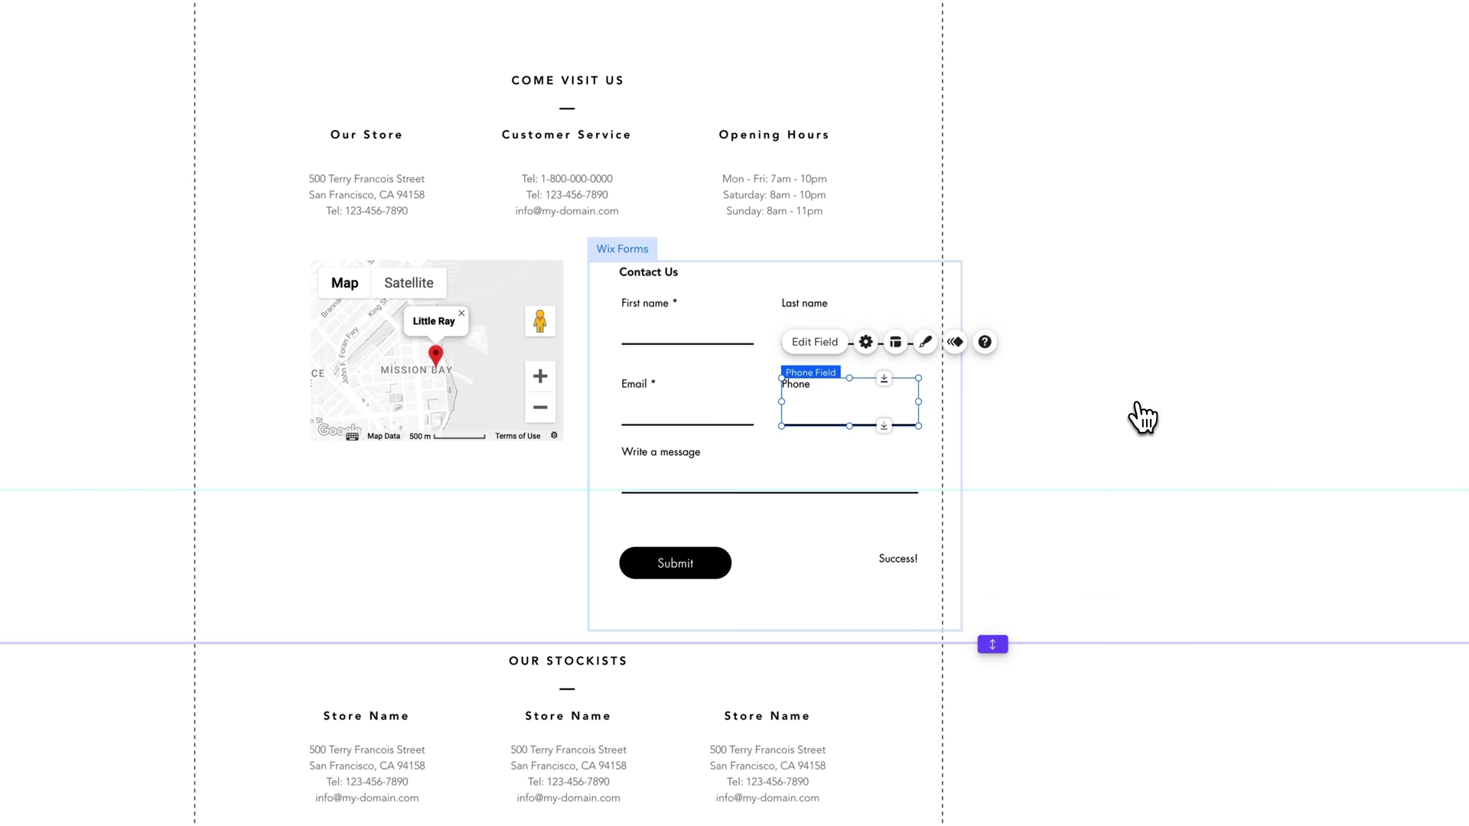
Step: Nudge the contact form slightly left against the map
left_click(815, 451)
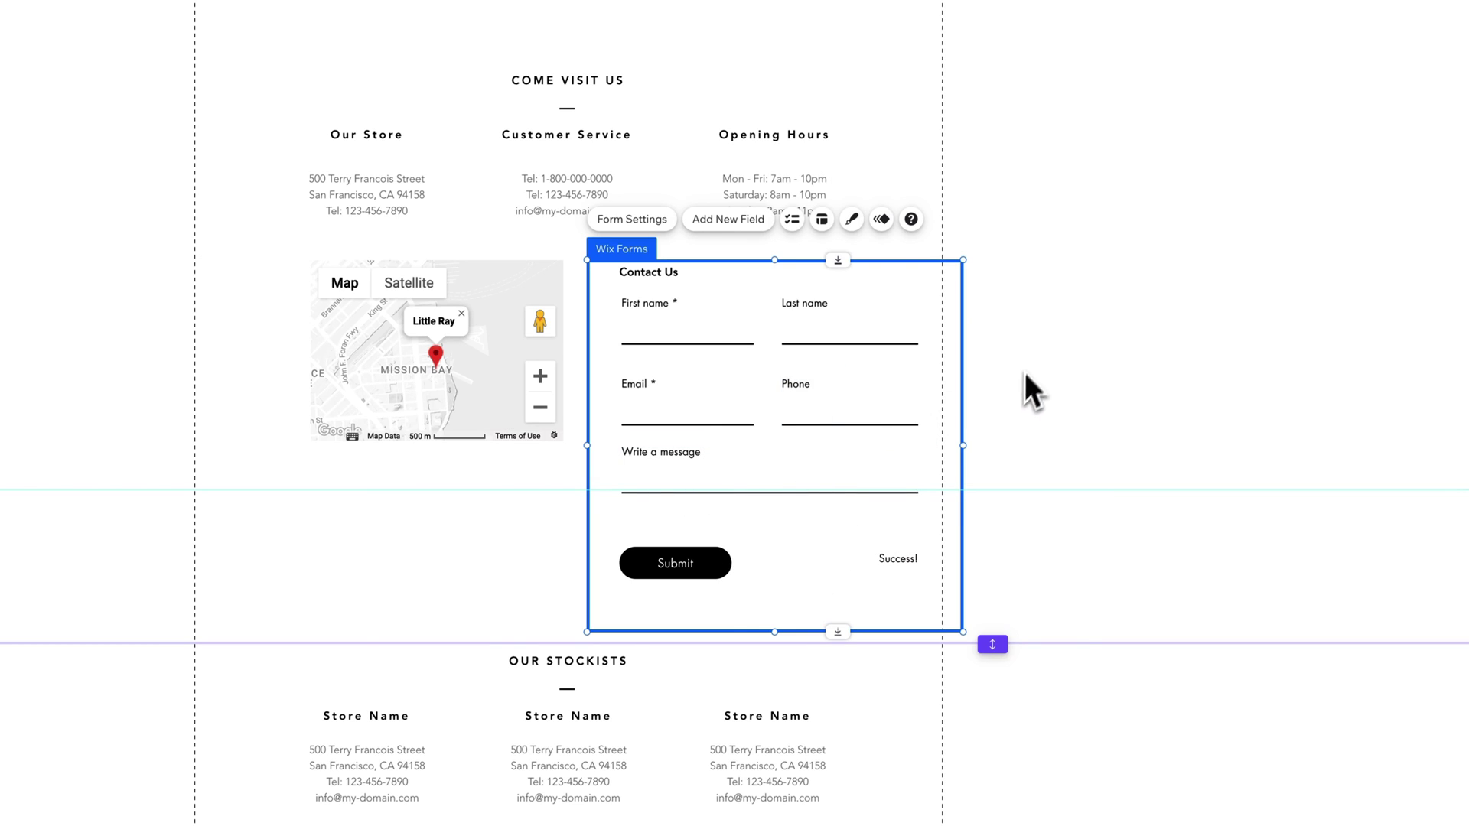
left_click(1059, 346)
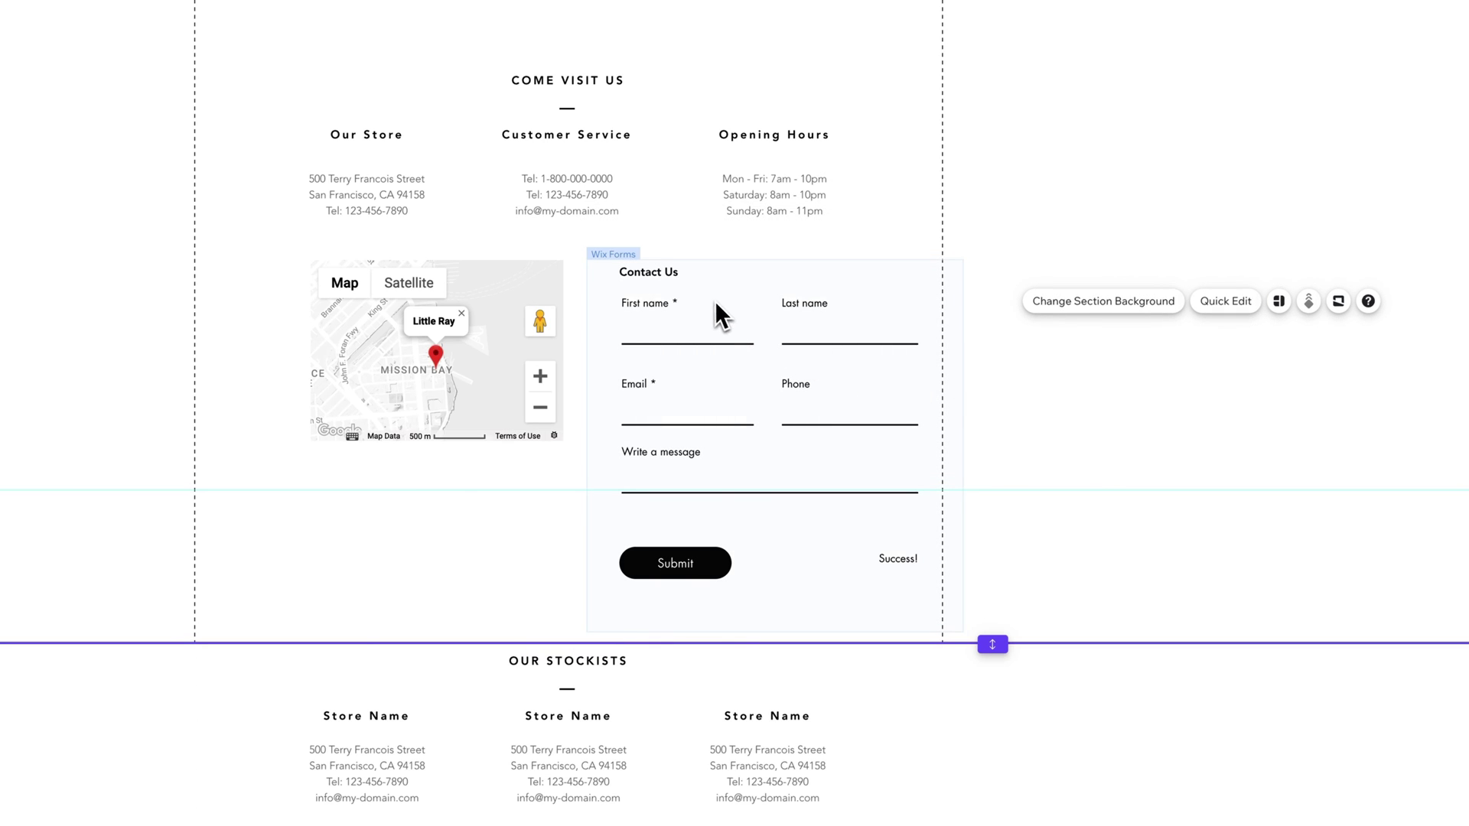
left_click_drag(713, 300, 640, 281)
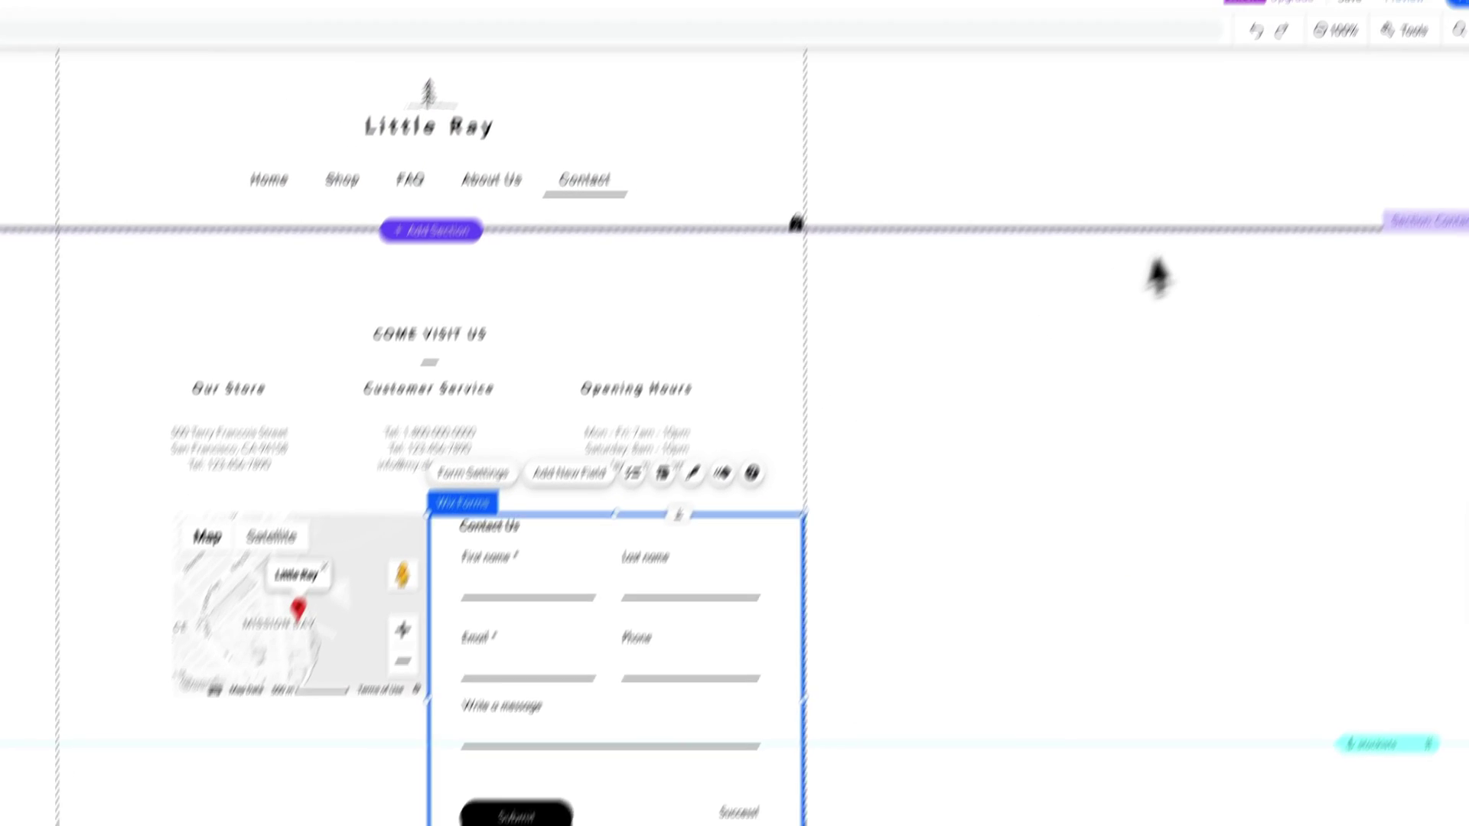
Step: In Preview, fill the form with a sample name, email, phone number and 'Hello' message
left_click(1353, 94)
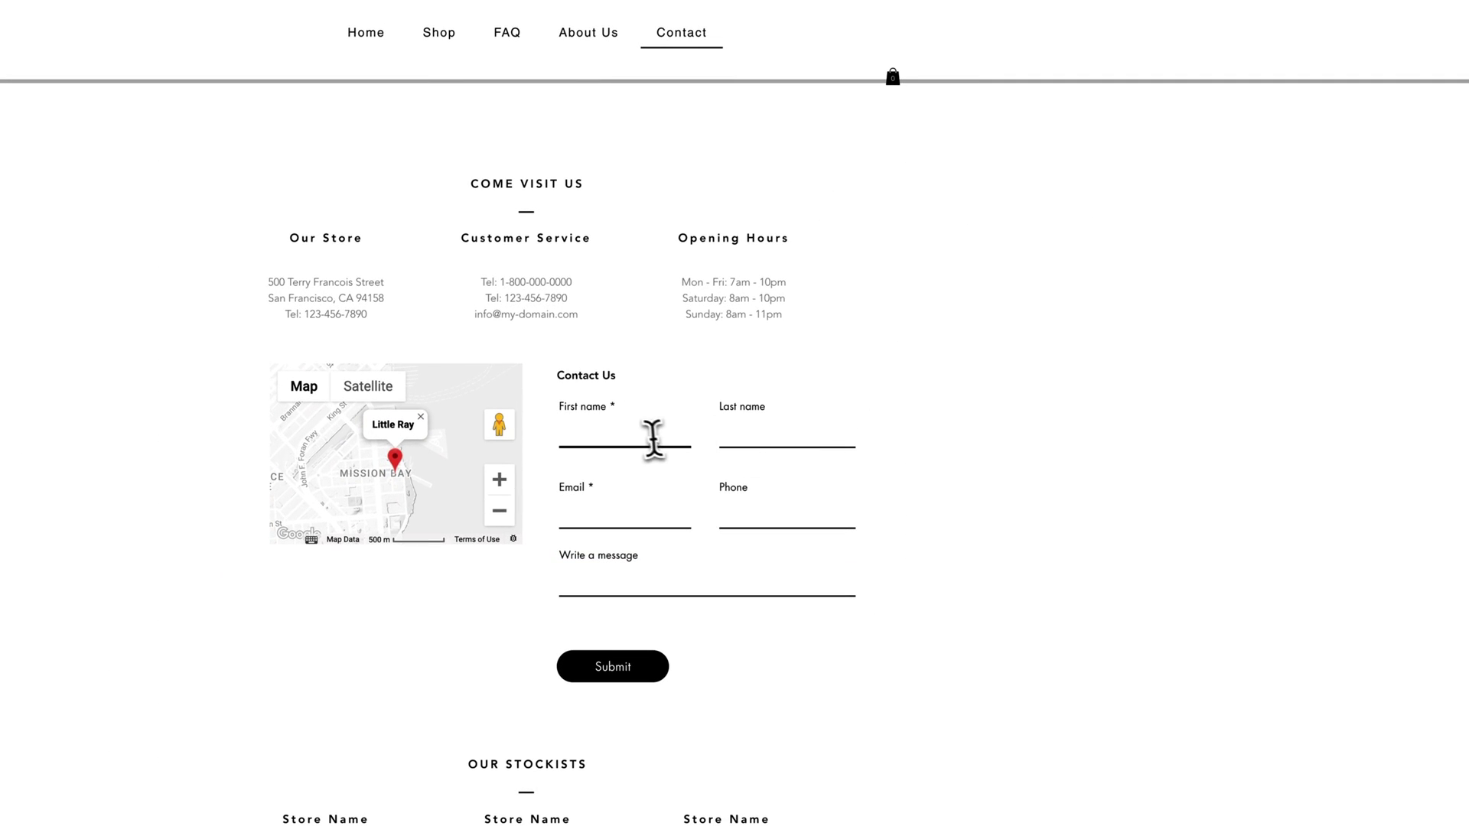
left_click(643, 435)
type("s")
key("BackSpace")
key("Tab")
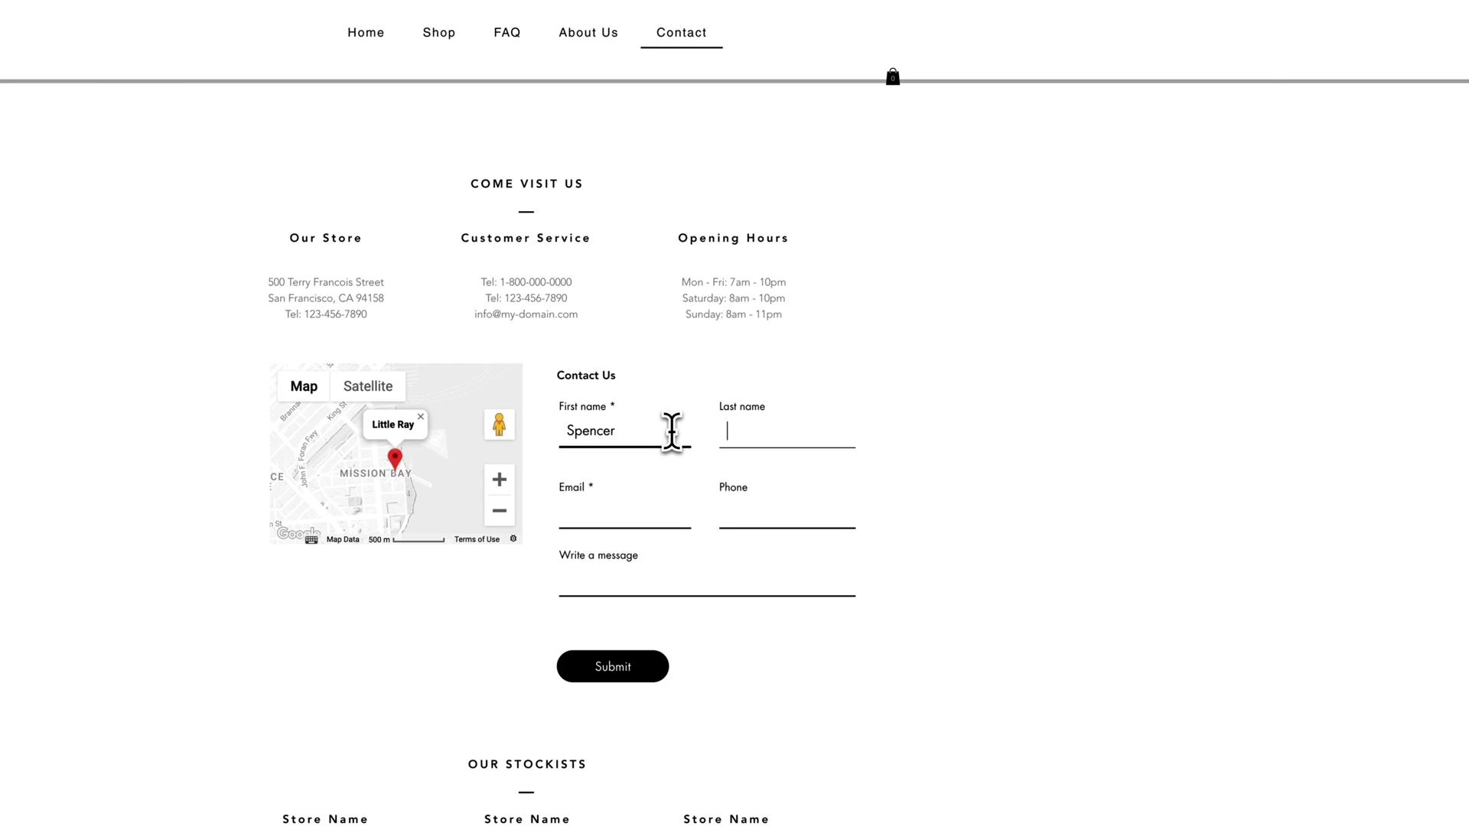
key("Tab")
type("adsl;fksf@")
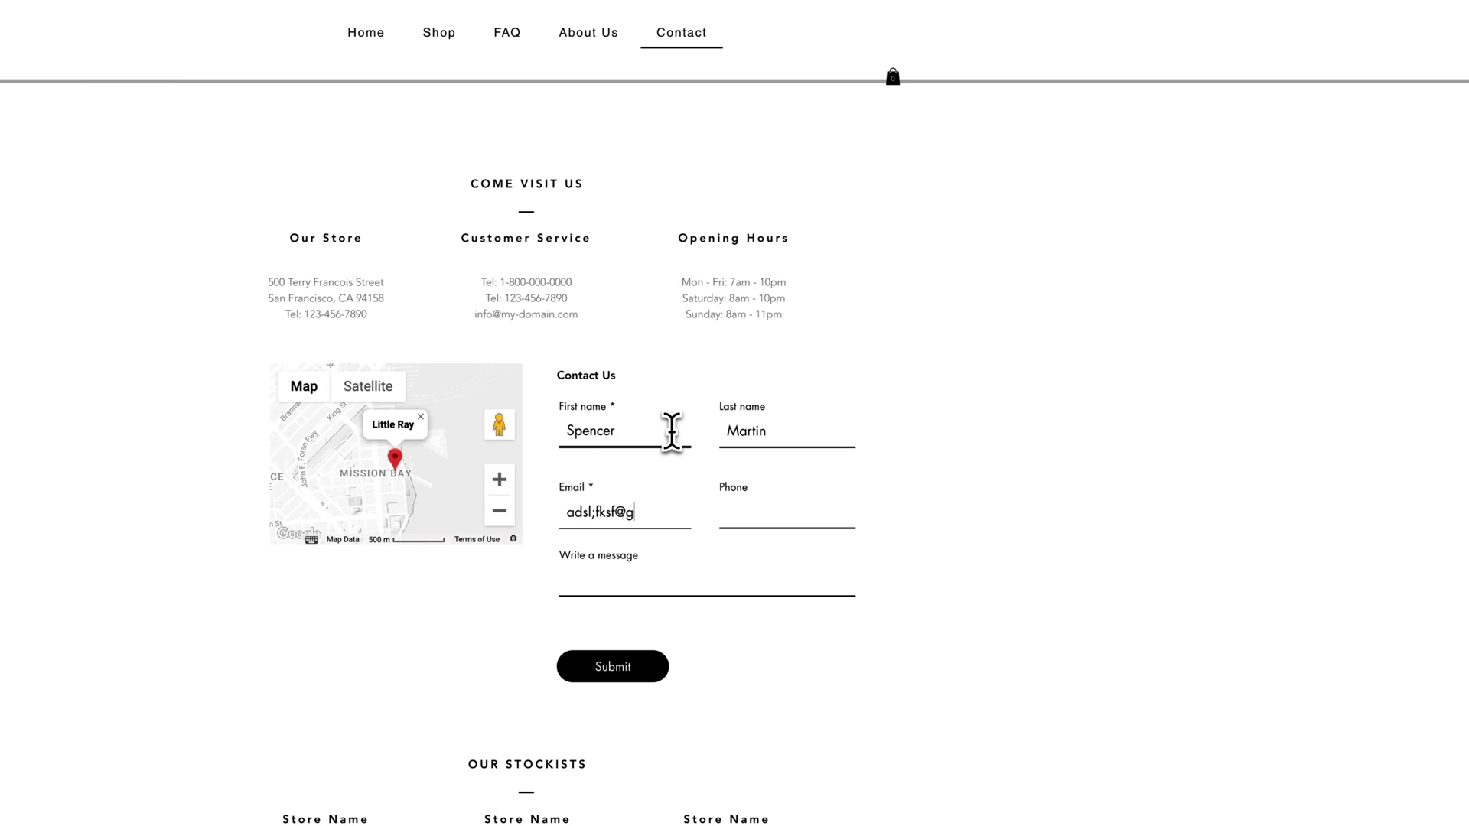
type("gmail.com")
key("Tab")
type("555-555")
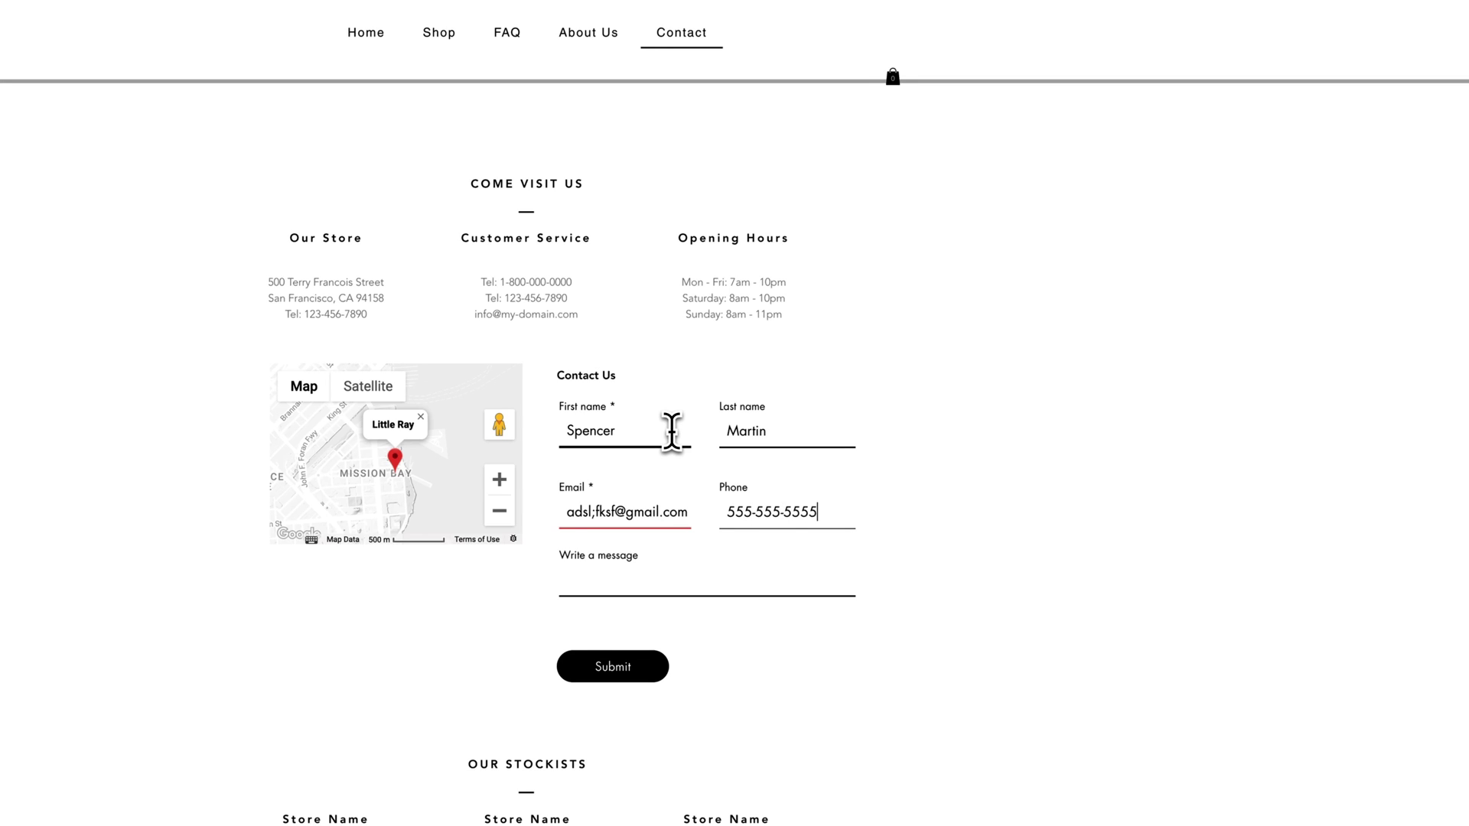
key("Tab")
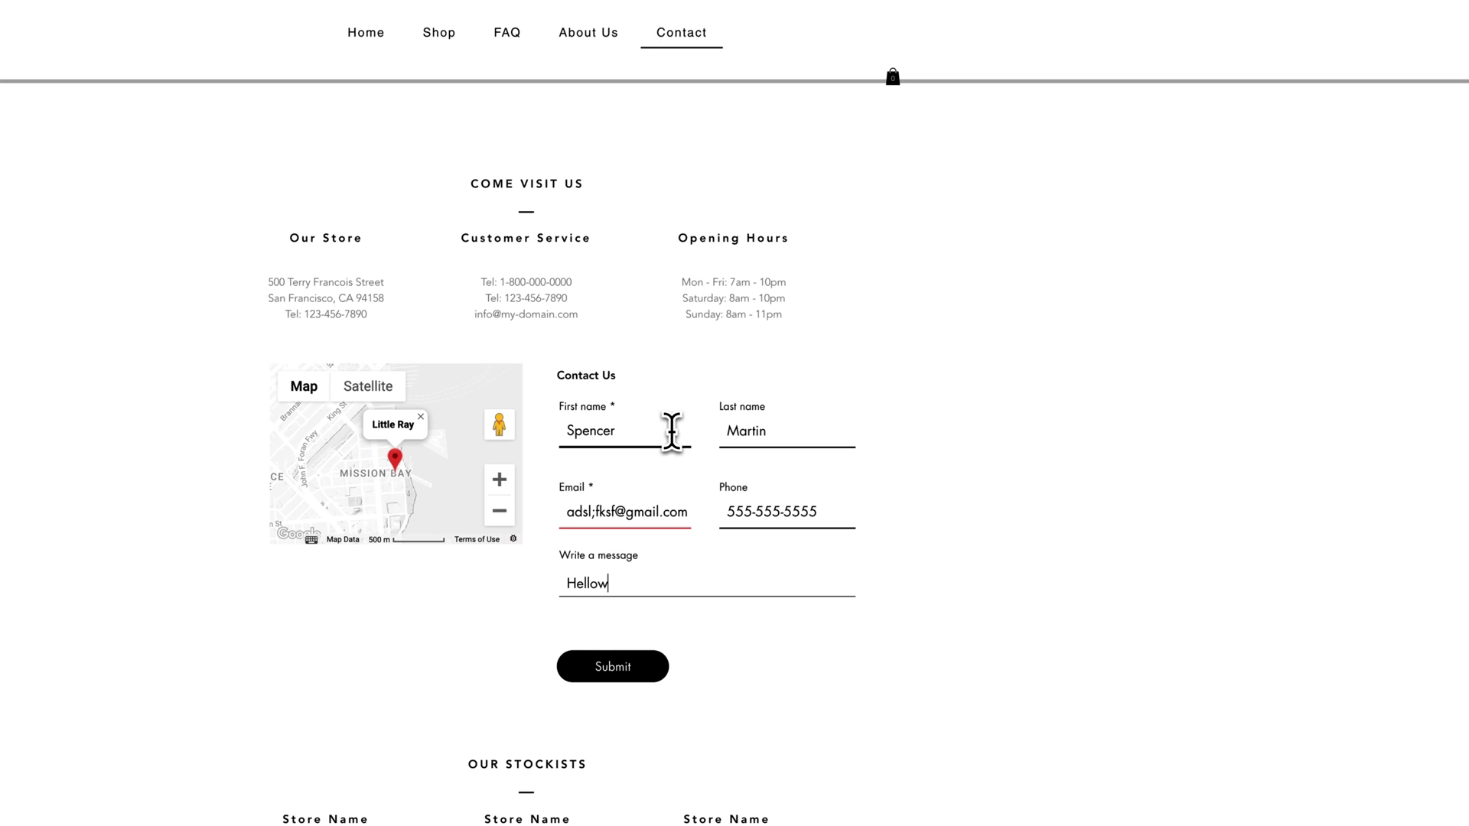
type("Hellow")
key("BackSpace")
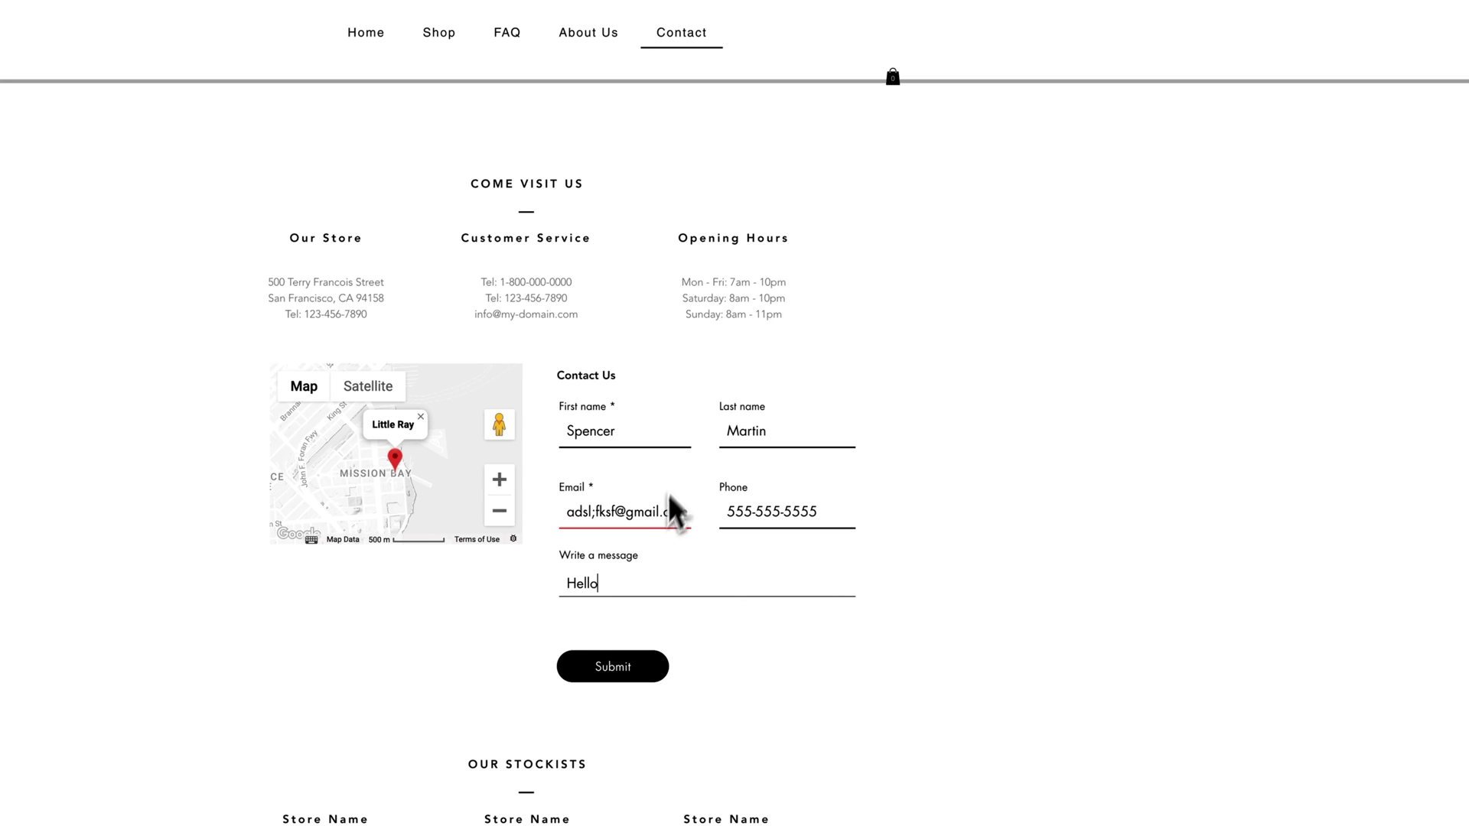
Step: Submit, remove the invalid ';' from the email, and submit again
left_click(629, 681)
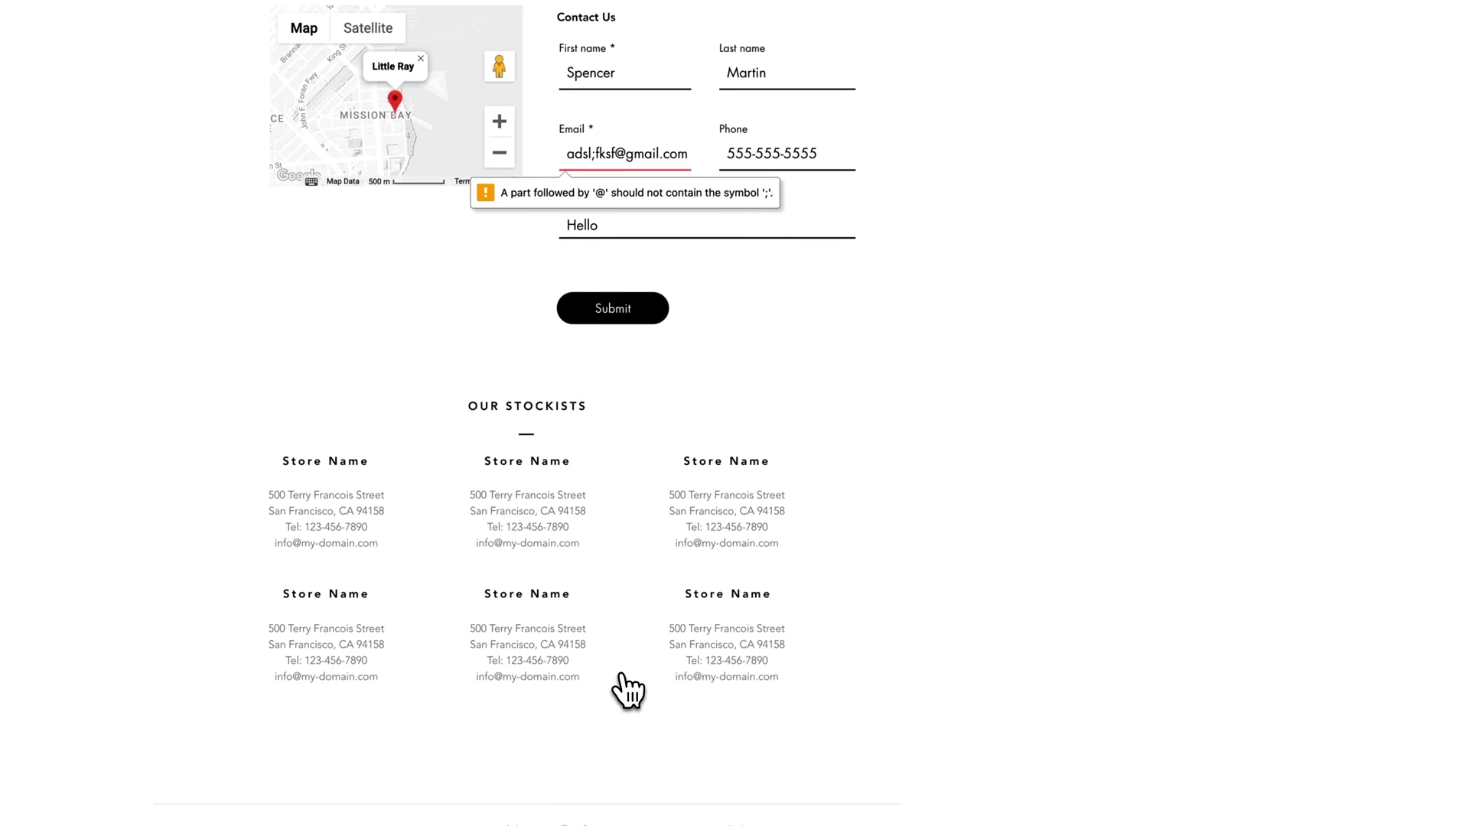
left_click(617, 294)
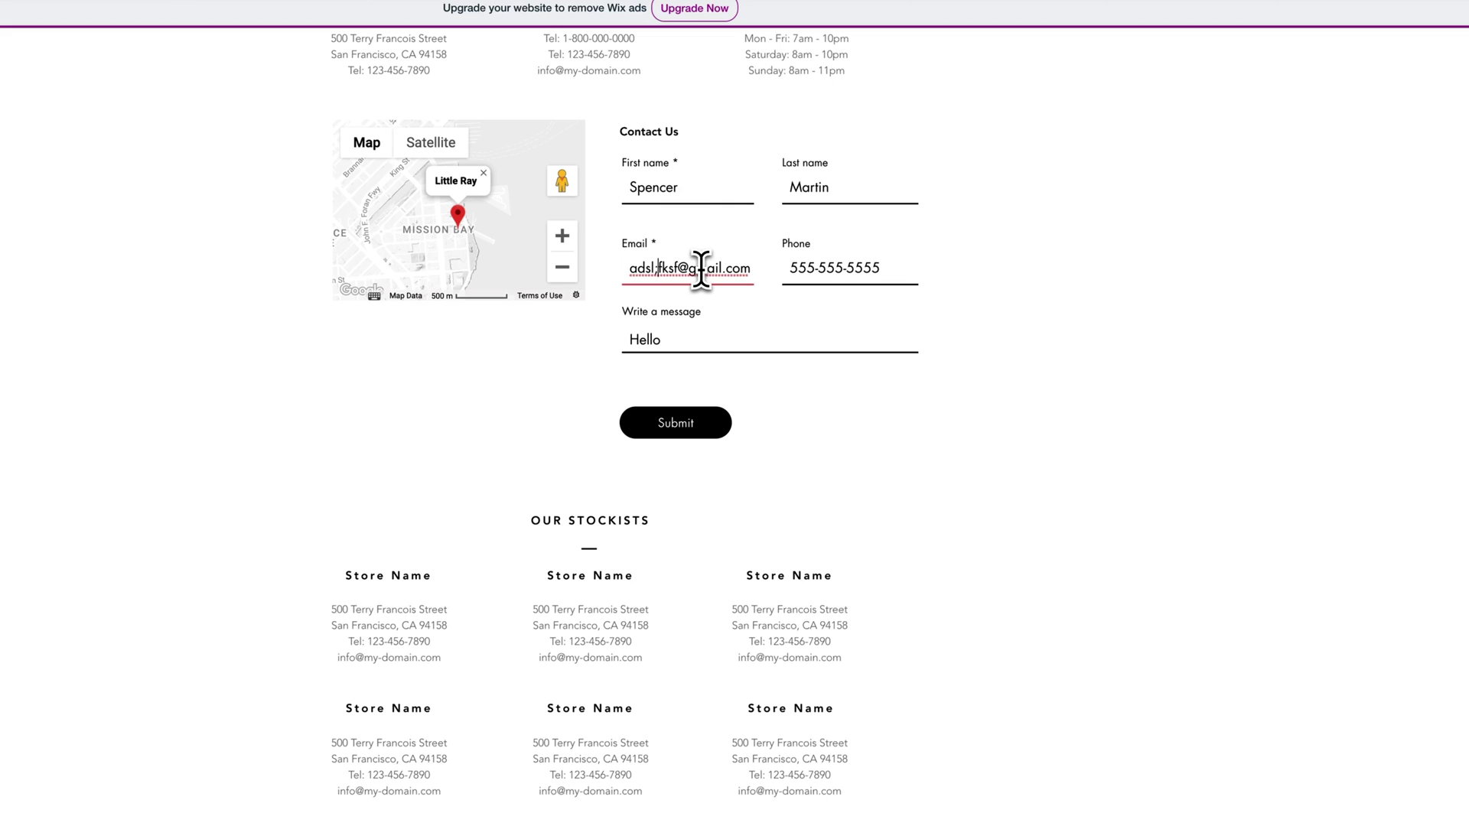
key("BackSpace")
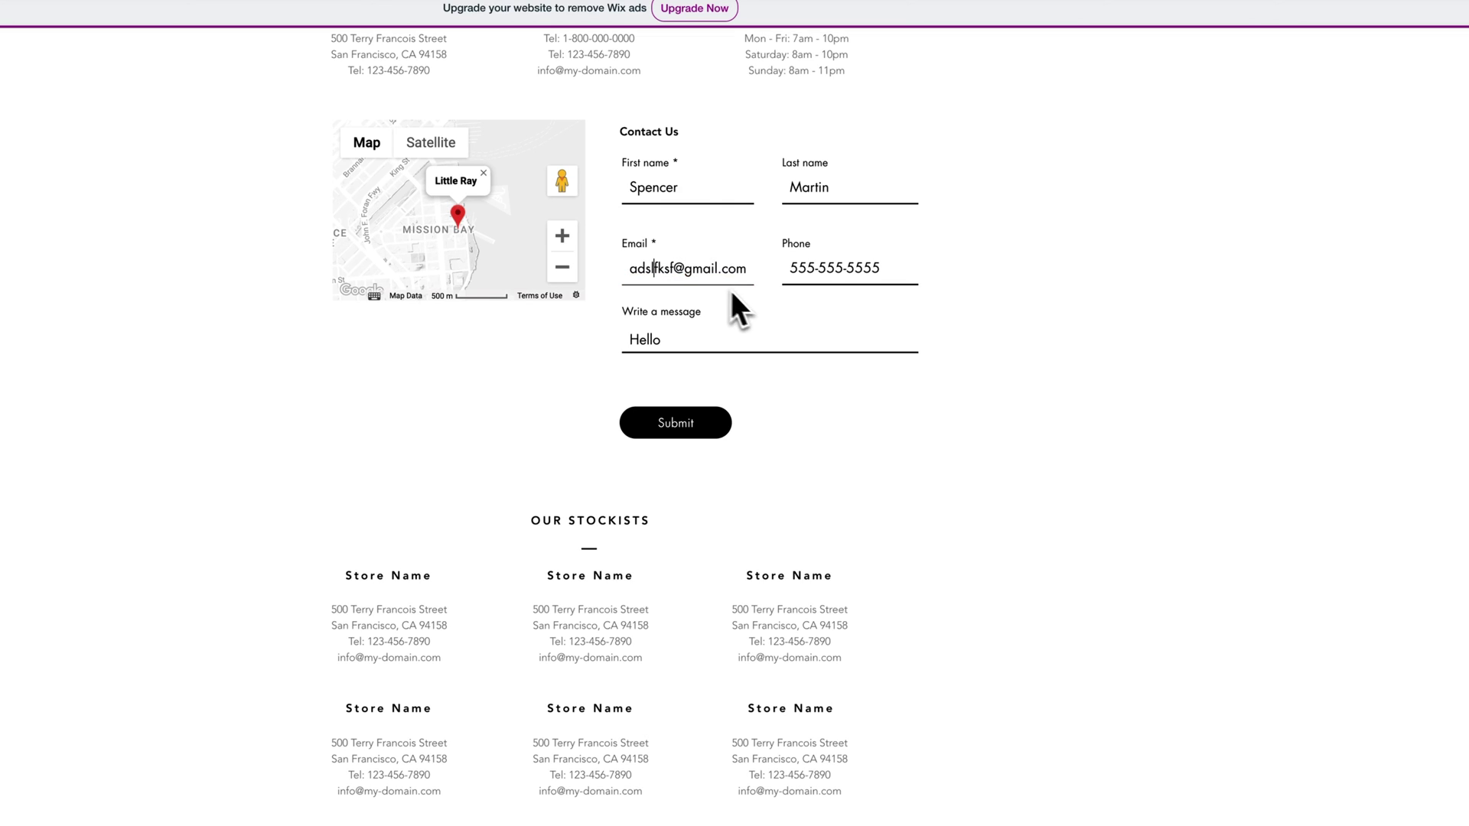
left_click(693, 429)
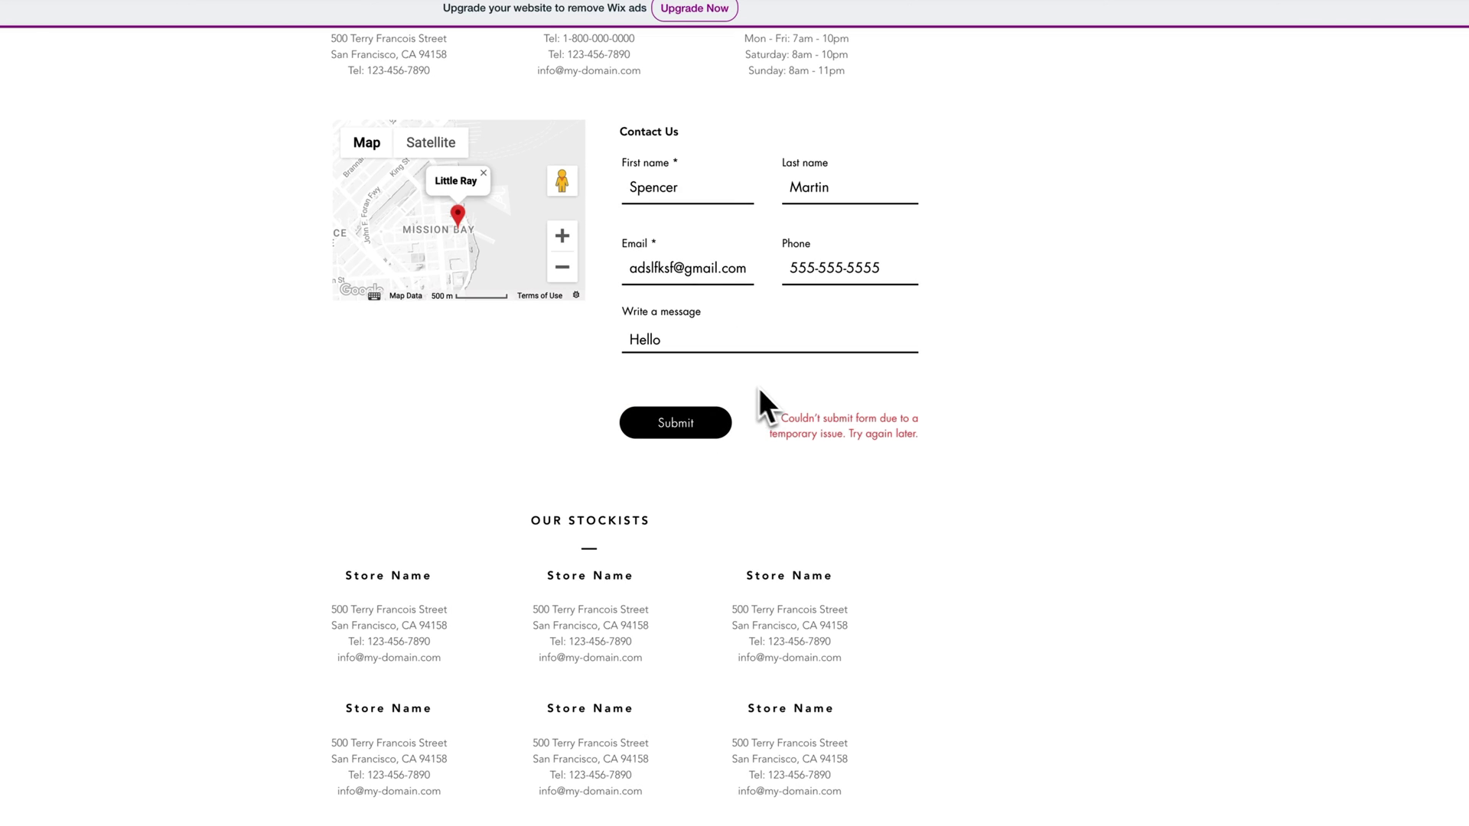
left_click_drag(782, 413, 943, 453)
left_click(878, 426)
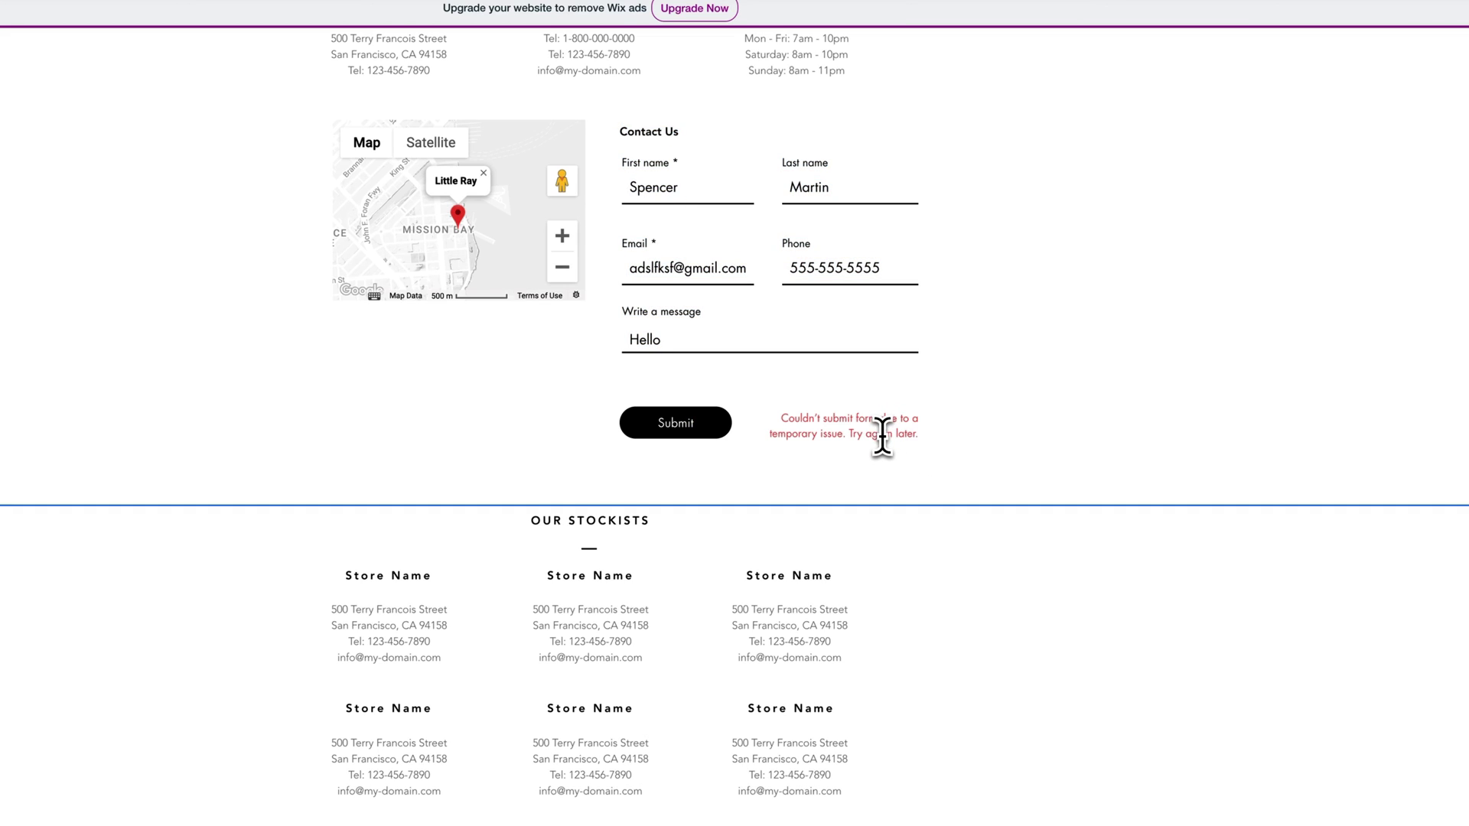
scroll(881, 436, "up", 5)
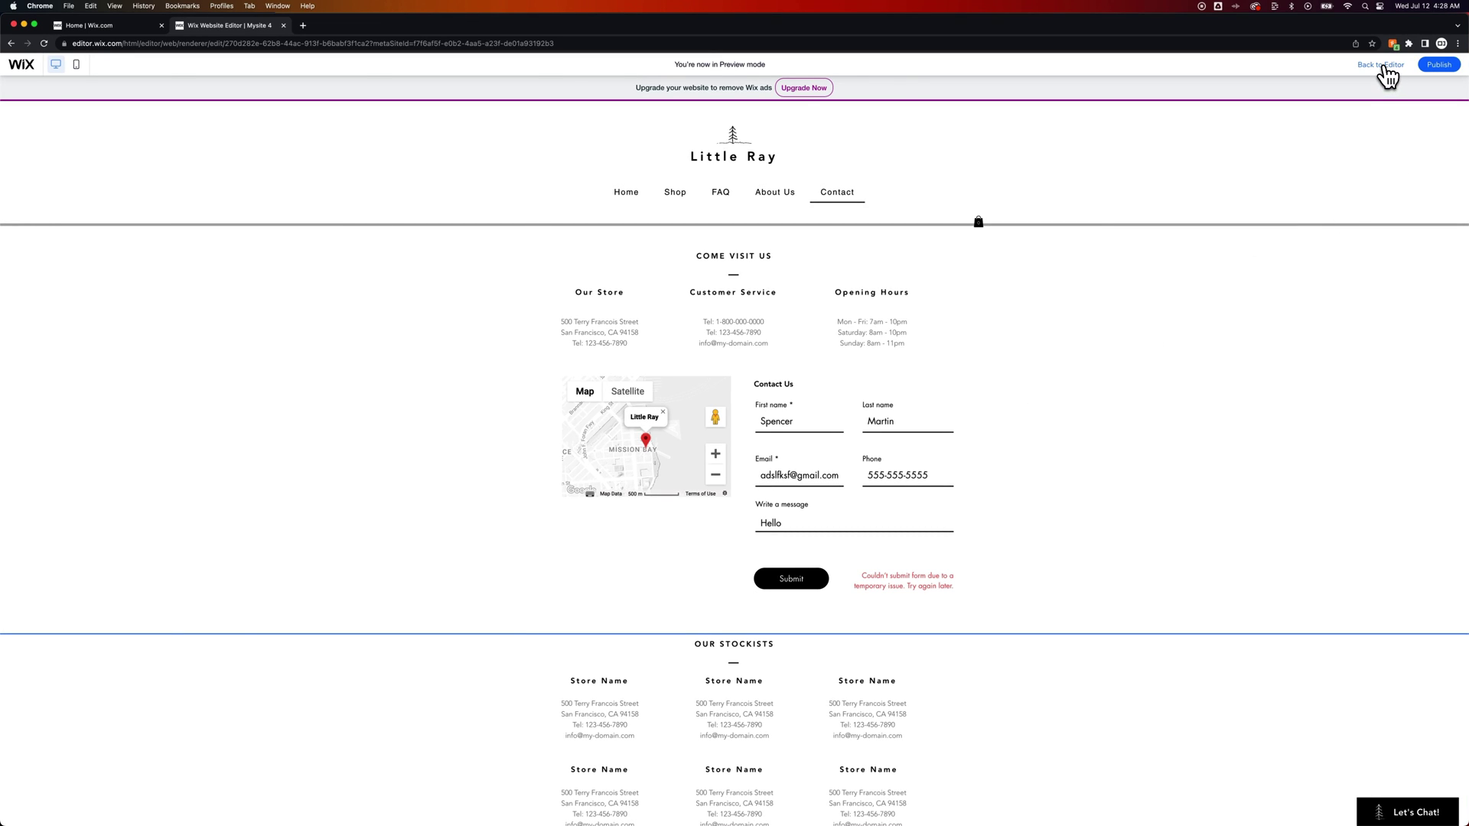
Step: Return to the editor and select, then deselect, the Contact section's Wix Forms element
left_click(1386, 66)
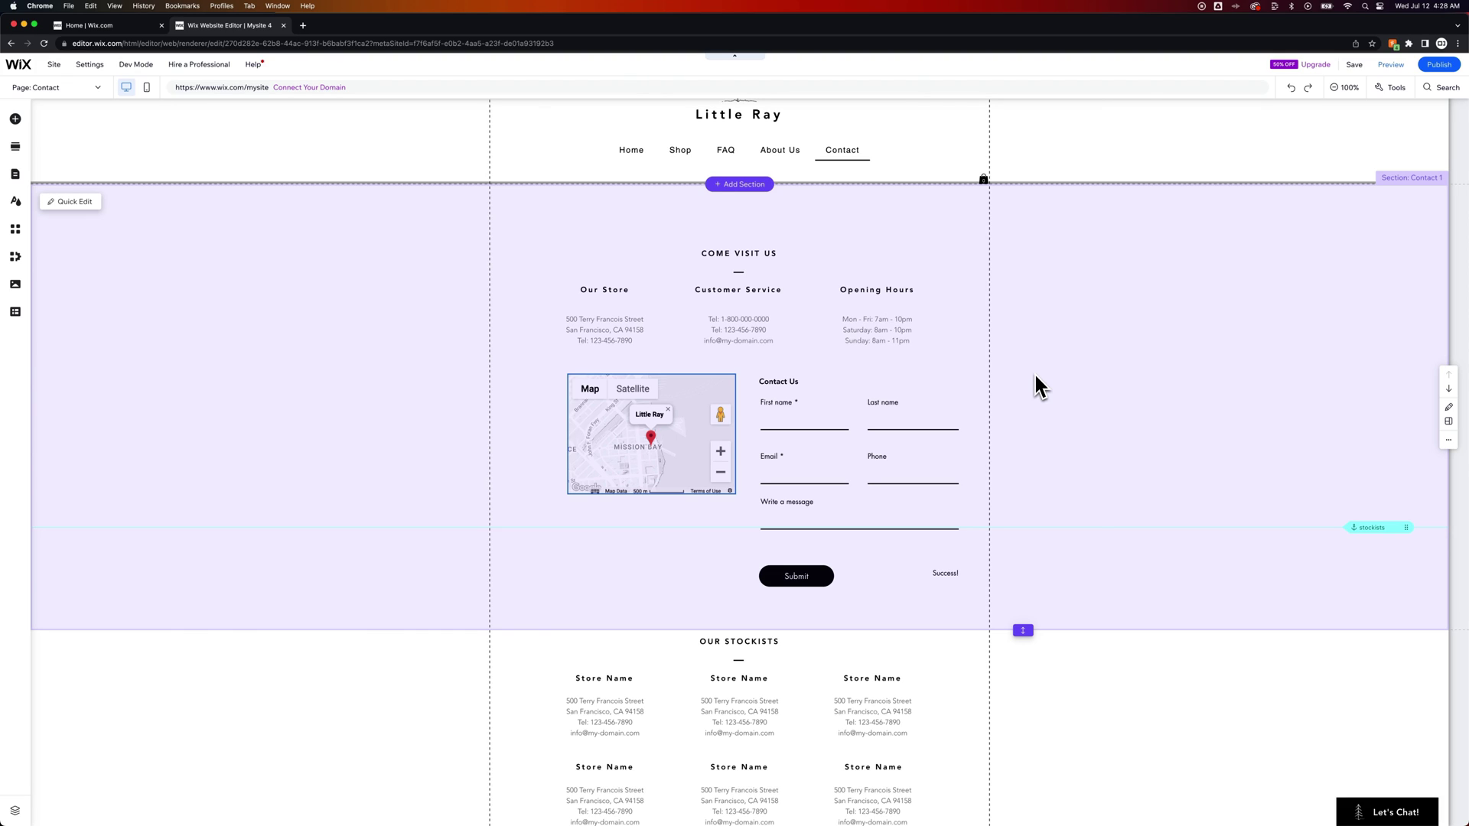
left_click(1085, 371)
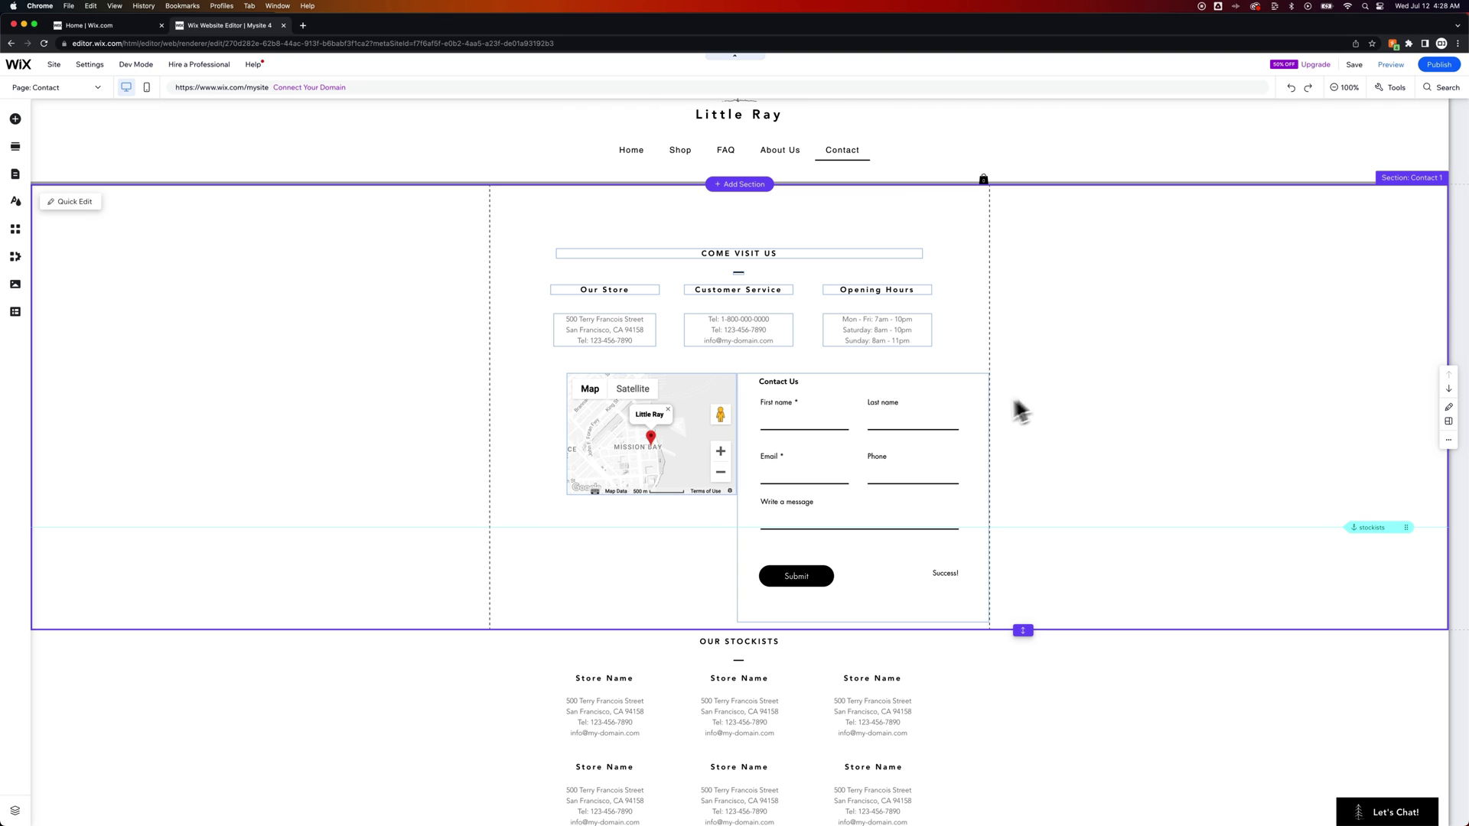
left_click(803, 387)
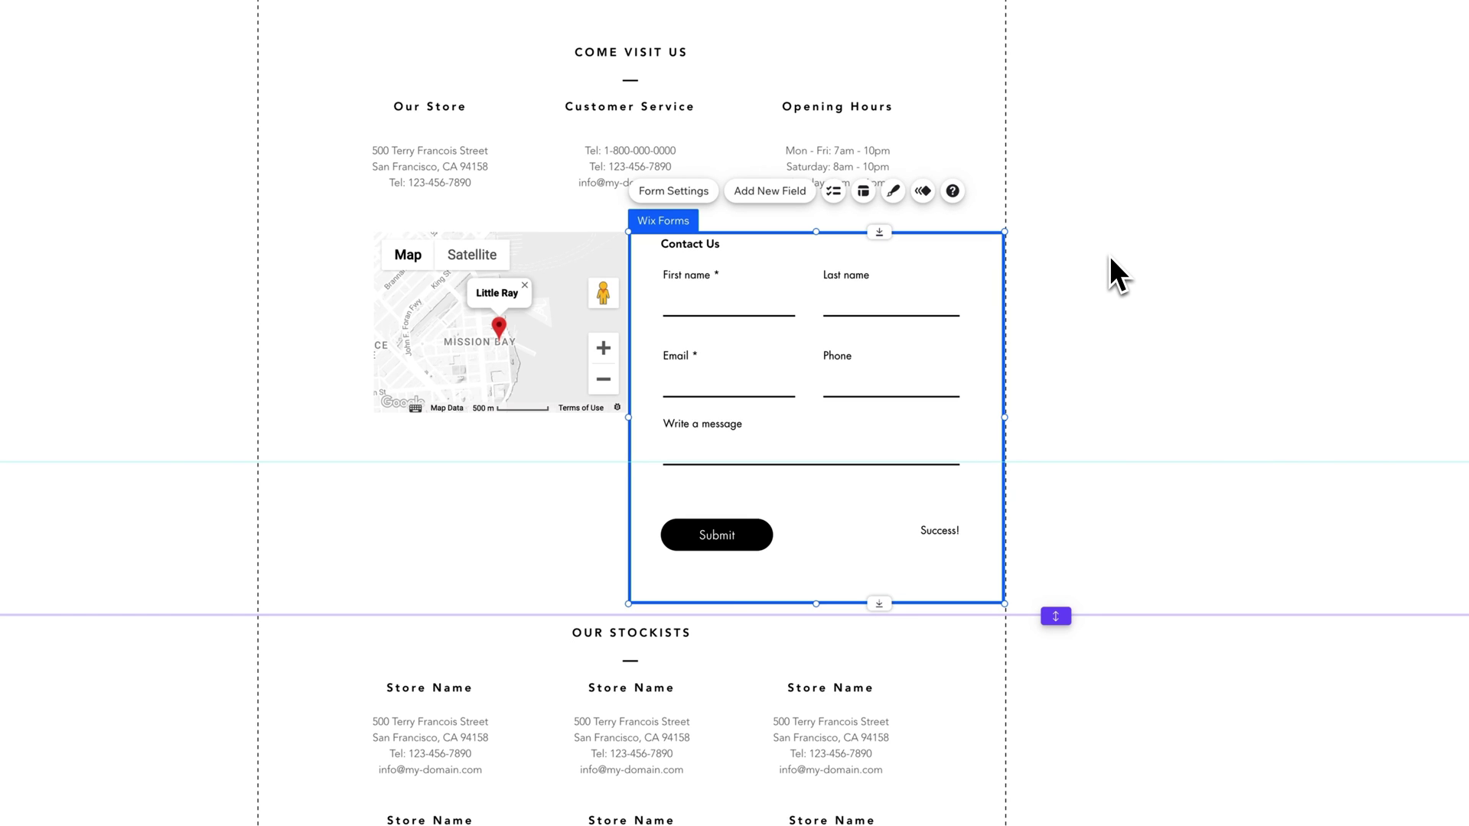
left_click(1123, 275)
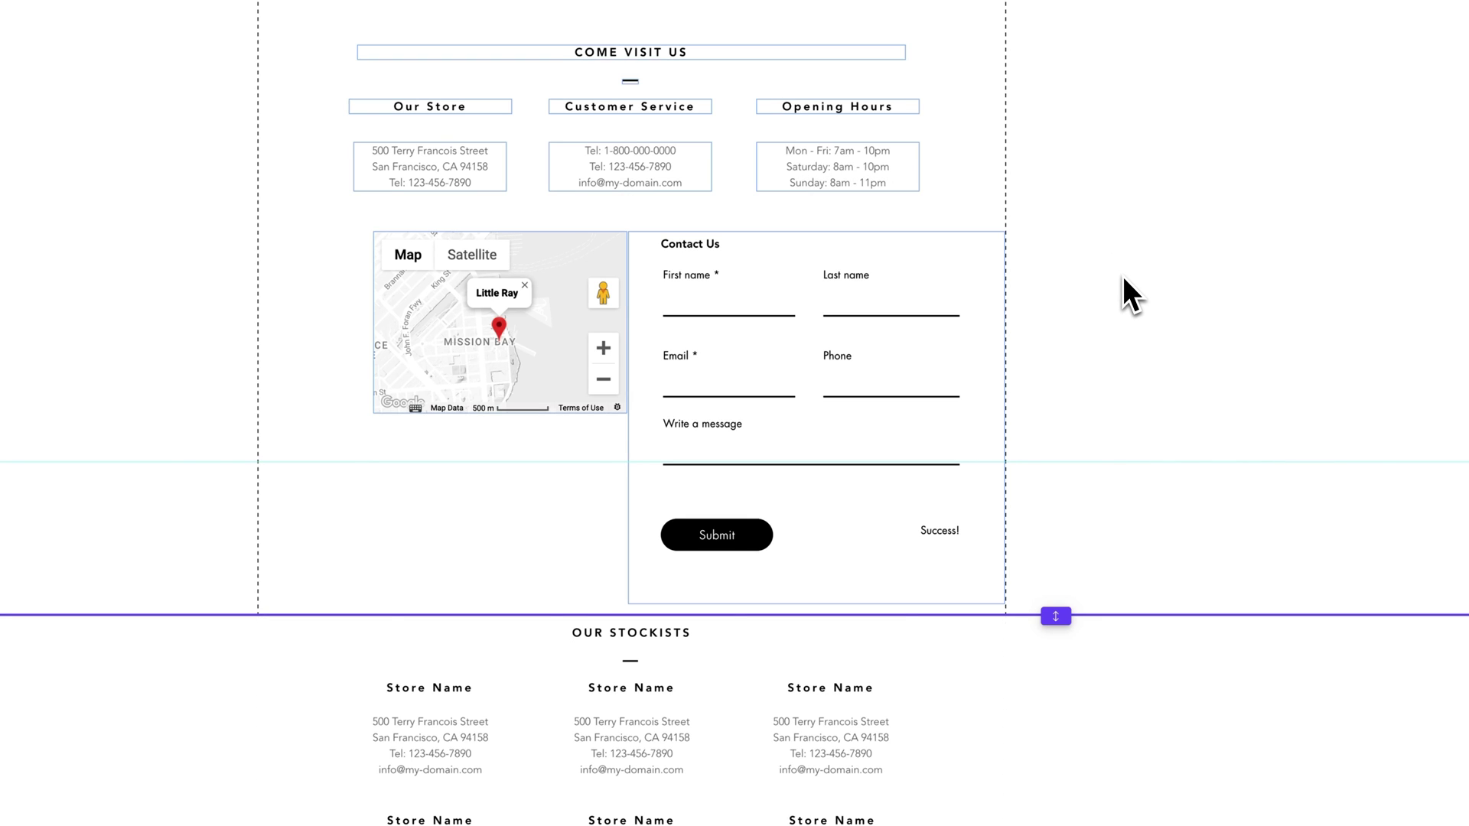